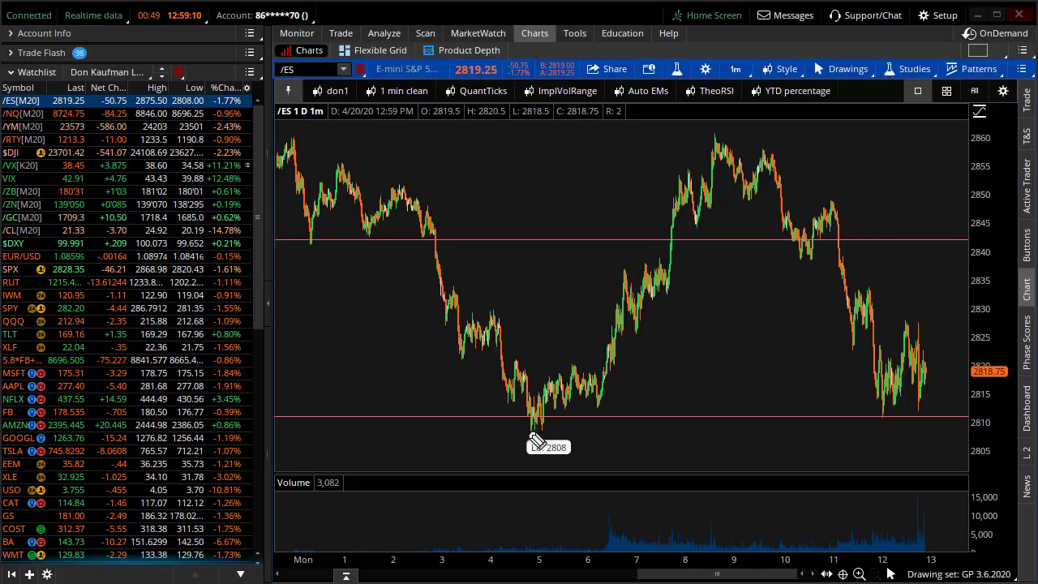
{"action": "mouse_move", "coordinate": [554, 413]}
{"action": "left_mouse_down"}
{"action": "mouse_move", "coordinate": [625, 416]}
{"action": "mouse_move", "coordinate": [646, 440]}
{"action": "mouse_move", "coordinate": [660, 438]}
{"action": "left_mouse_up"}
{"action": "left_click_drag", "start_coordinate": [686, 398], "coordinate": [746, 422]}
{"action": "mouse_move", "coordinate": [587, 228]}
{"action": "left_mouse_down"}
{"action": "mouse_move", "coordinate": [632, 270]}
{"action": "mouse_move", "coordinate": [645, 258]}
{"action": "left_mouse_up"}
{"action": "left_click_drag", "start_coordinate": [687, 225], "coordinate": [713, 236]}
{"action": "left_click_drag", "start_coordinate": [718, 230], "coordinate": [726, 241]}
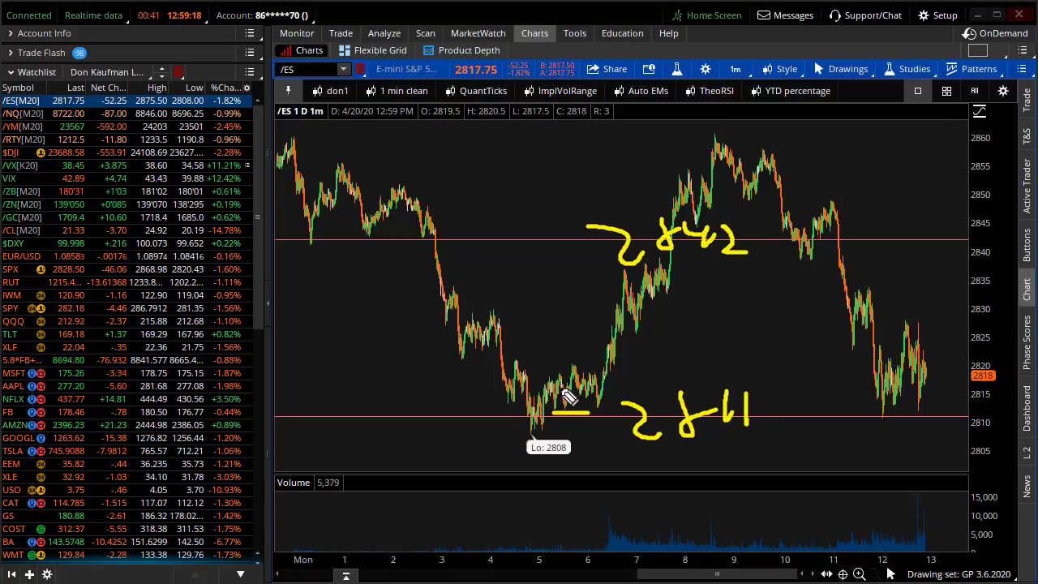
{"action": "mouse_move", "coordinate": [569, 396]}
{"action": "left_mouse_down"}
{"action": "mouse_move", "coordinate": [670, 269]}
{"action": "mouse_move", "coordinate": [808, 248]}
{"action": "mouse_move", "coordinate": [884, 361]}
{"action": "left_mouse_up"}
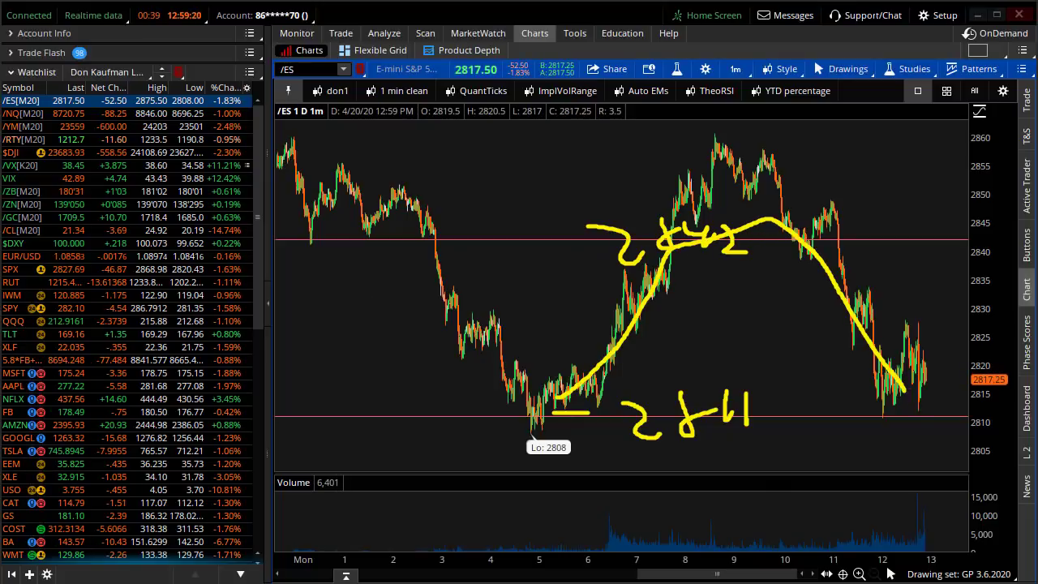
{"action": "key", "text": "Escape"}
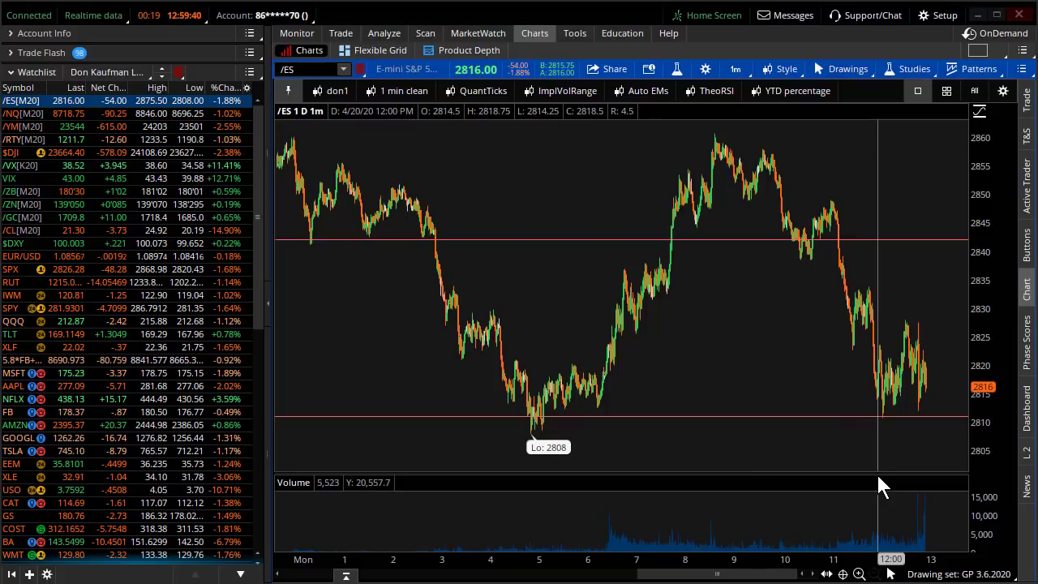
Enlarge the /ES volume pane and zoom the chart to the 10:45–12:10 stretch.
{"action": "left_click_drag", "start_coordinate": [887, 475], "coordinate": [900, 292]}
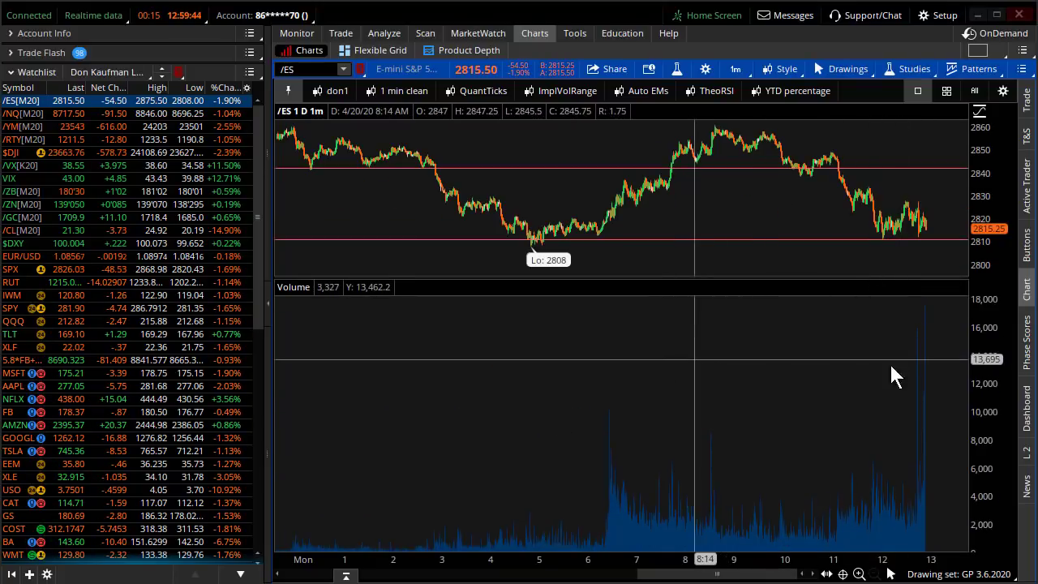
{"action": "scroll", "coordinate": [892, 371], "scroll_direction": "up", "scroll_amount": 5}
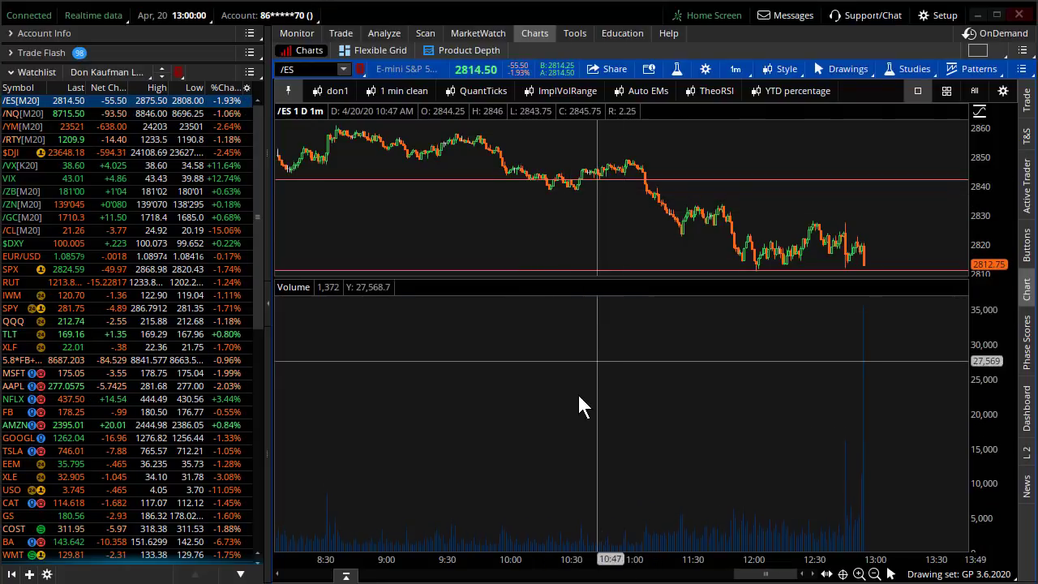
{"action": "left_click_drag", "start_coordinate": [579, 398], "coordinate": [766, 422]}
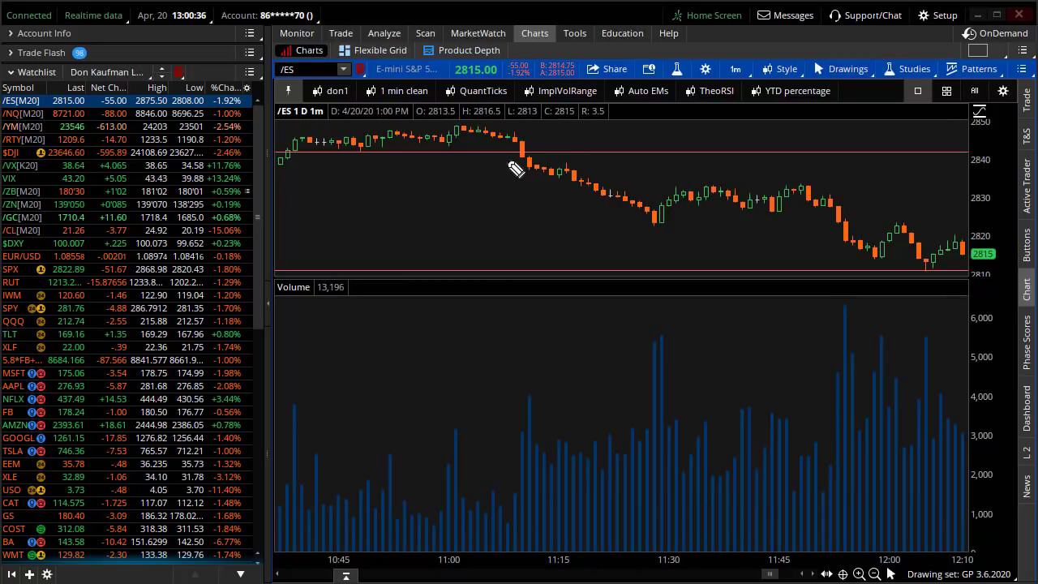
{"action": "left_click_drag", "start_coordinate": [548, 173], "coordinate": [563, 188]}
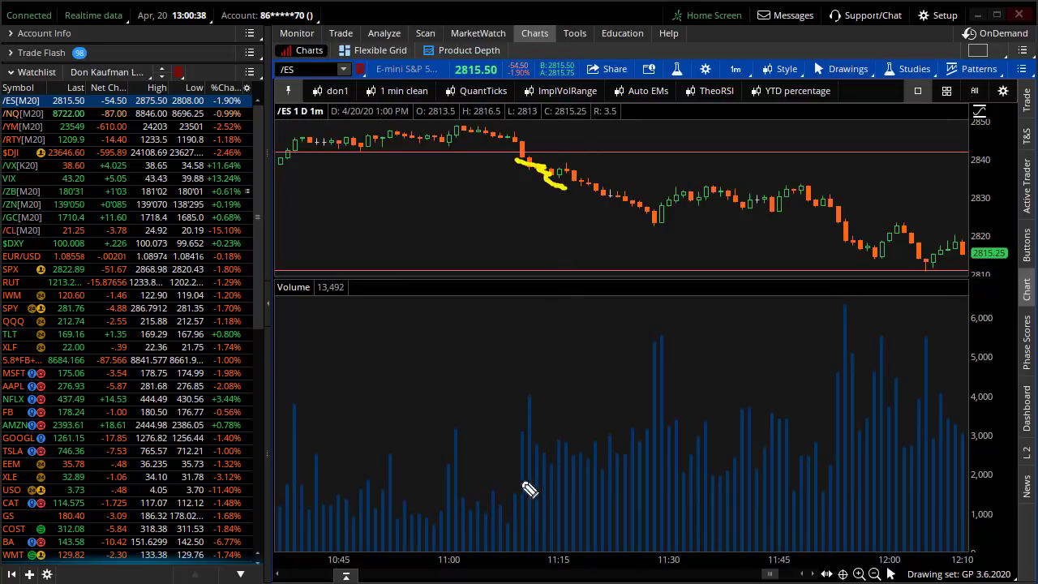
{"action": "left_click_drag", "start_coordinate": [509, 490], "coordinate": [571, 445]}
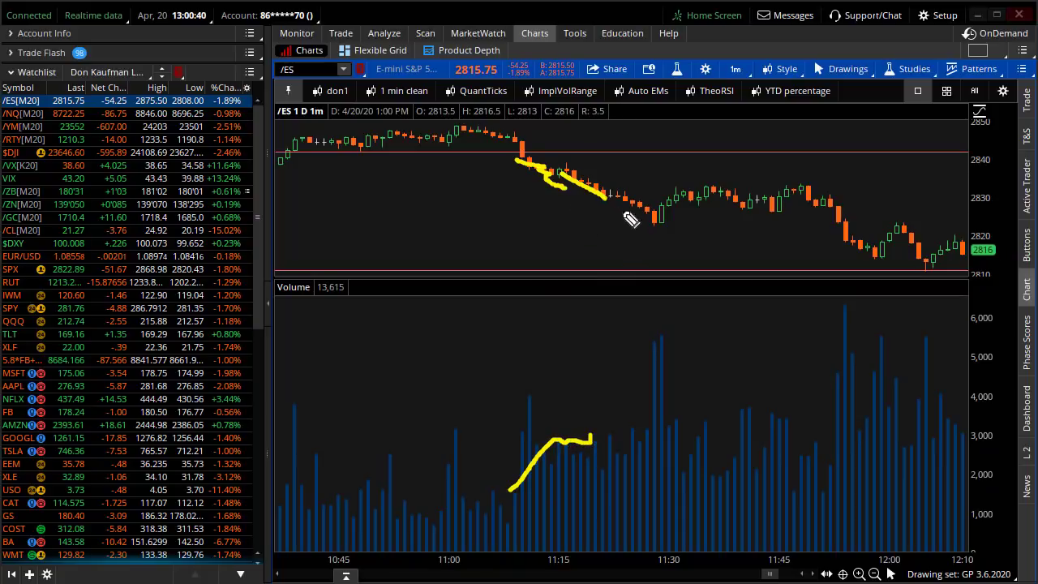
{"action": "left_click_drag", "start_coordinate": [593, 438], "coordinate": [619, 442]}
{"action": "mouse_move", "coordinate": [977, 415]}
{"action": "left_mouse_down"}
{"action": "mouse_move", "coordinate": [961, 450]}
{"action": "mouse_move", "coordinate": [987, 424]}
{"action": "left_mouse_up"}
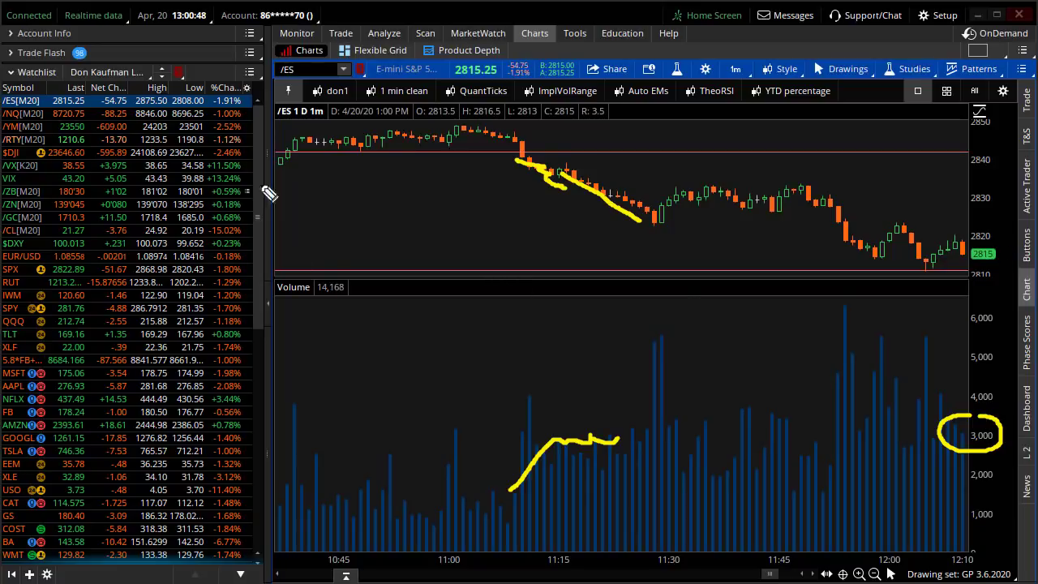
{"action": "left_click_drag", "start_coordinate": [318, 153], "coordinate": [387, 151]}
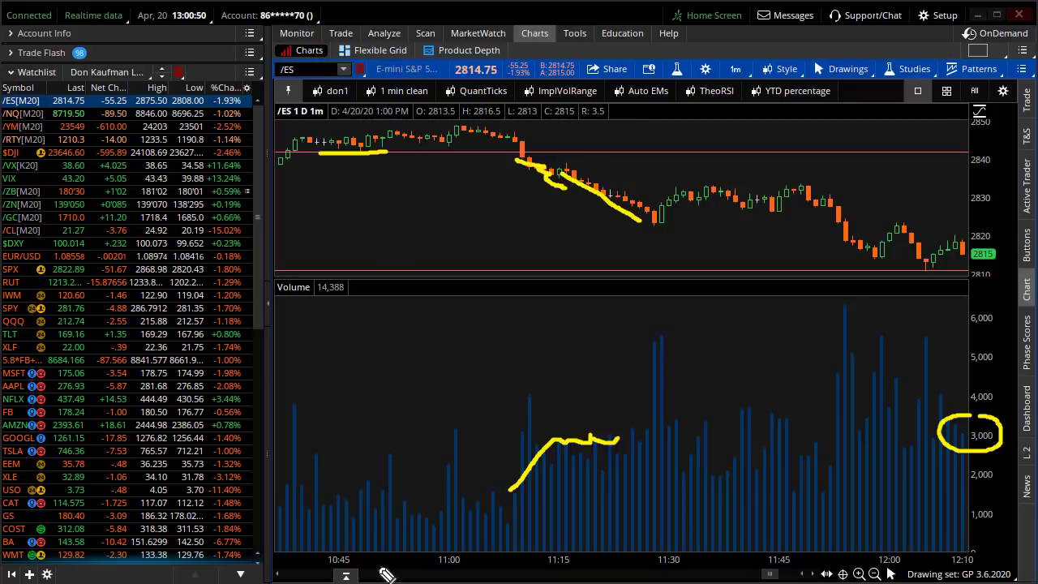
{"action": "left_click_drag", "start_coordinate": [409, 530], "coordinate": [455, 533]}
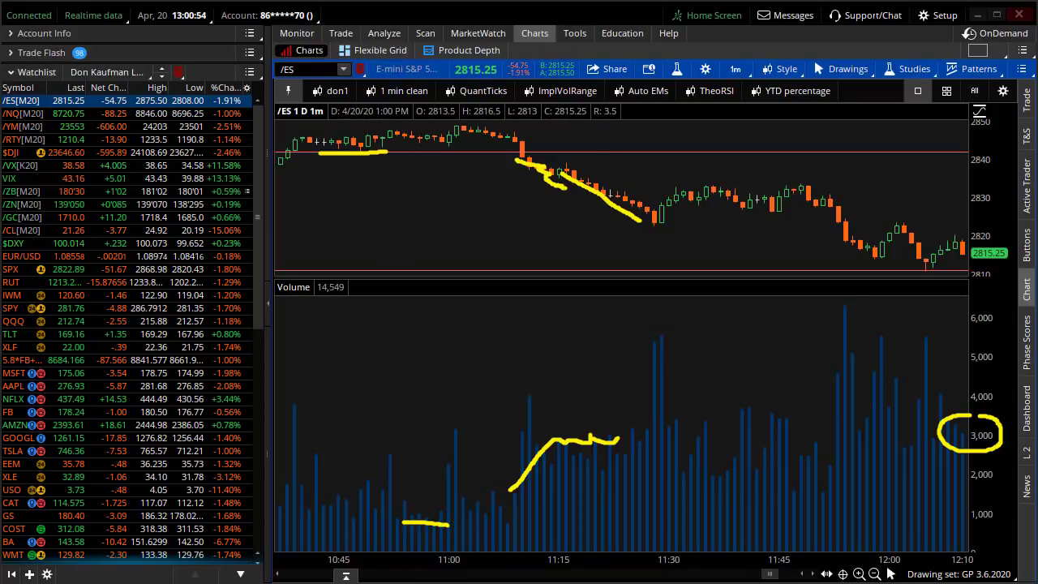
{"action": "key", "text": "Escape"}
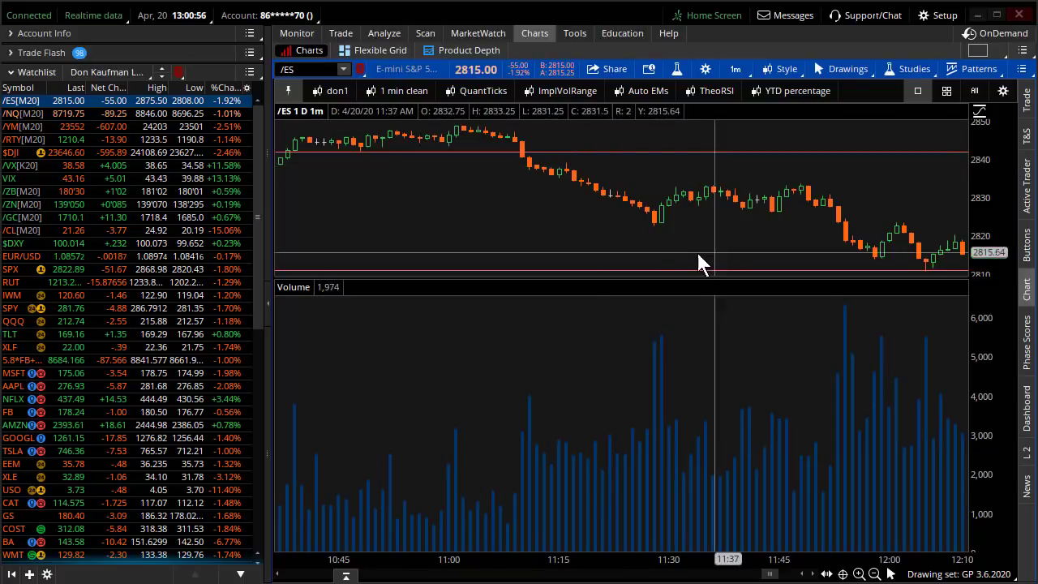
Autozoom the /ES chart, heighten the price pane, and zoom into the bars from 12:35 onward.
{"action": "right_click", "coordinate": [672, 232]}
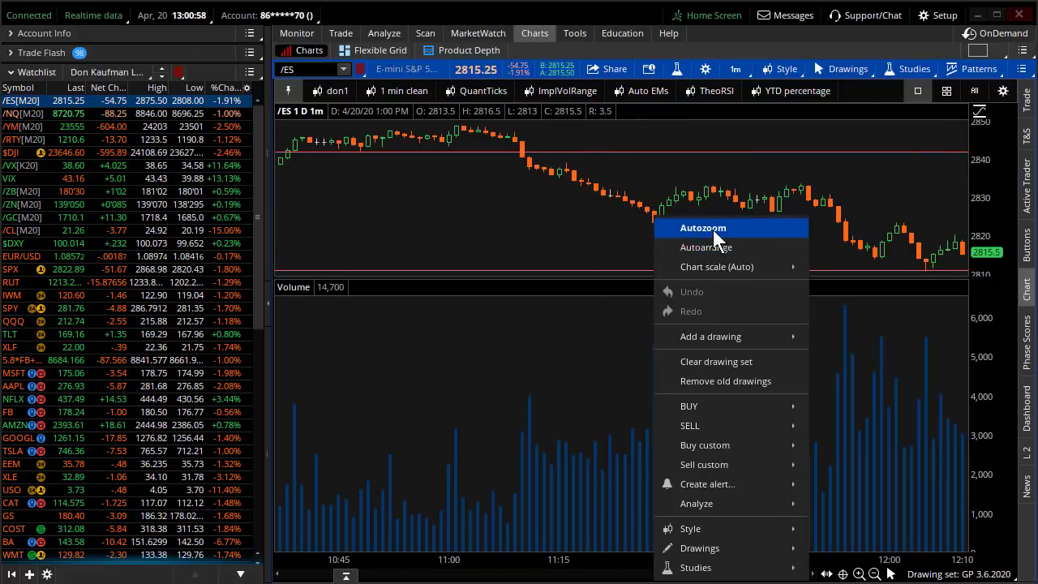
{"action": "left_click", "coordinate": [712, 229]}
{"action": "left_click_drag", "start_coordinate": [835, 278], "coordinate": [851, 387]}
{"action": "scroll", "coordinate": [987, 365], "scroll_direction": "up", "scroll_amount": 5}
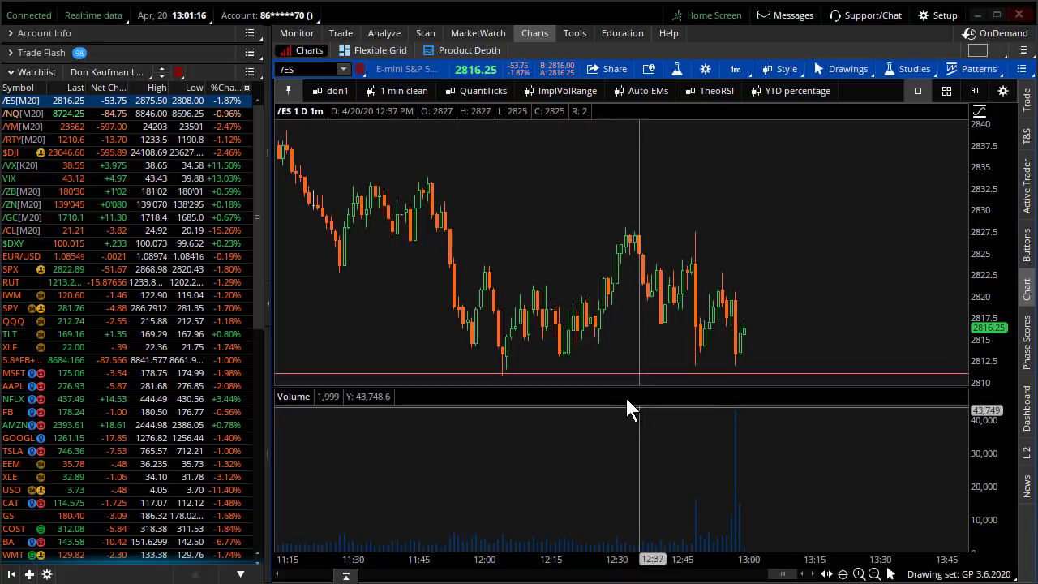
{"action": "left_click_drag", "start_coordinate": [625, 410], "coordinate": [671, 348]}
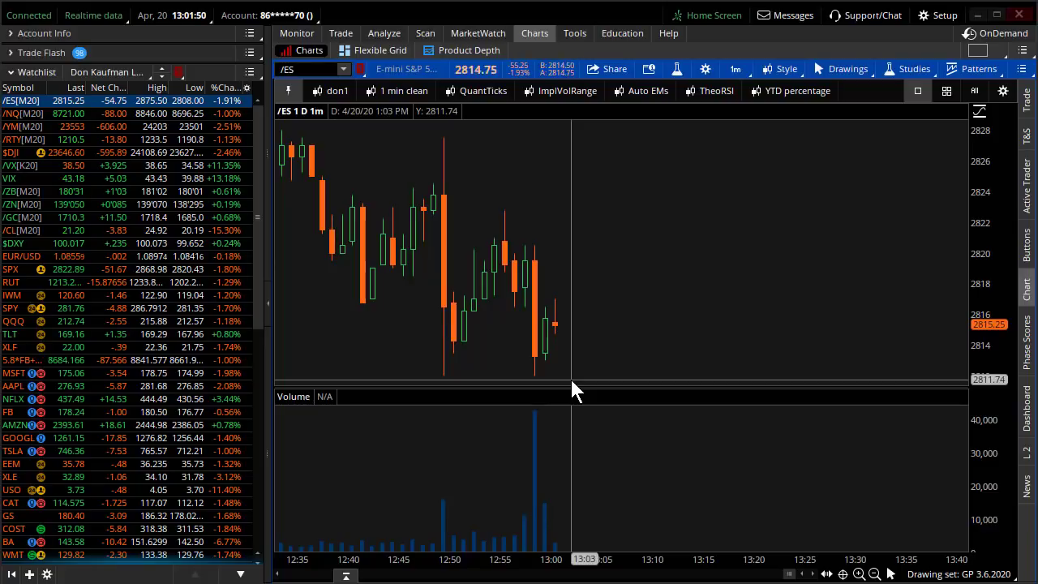
Chart VIX on the don1 nine-month daily preset zoomed to late March, then switch to /VX[K20].
{"action": "left_click", "coordinate": [166, 178]}
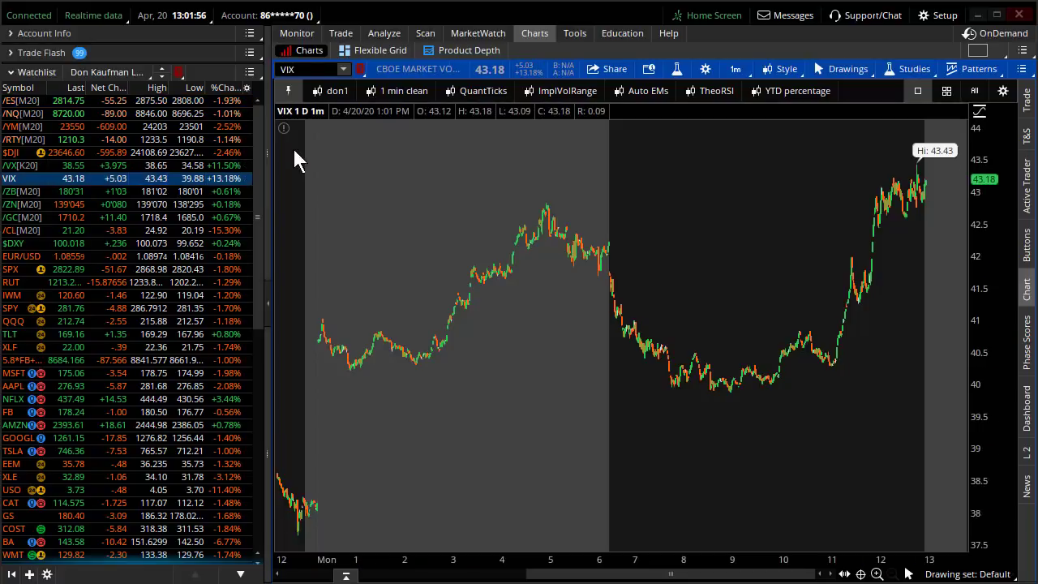
{"action": "left_click", "coordinate": [333, 92]}
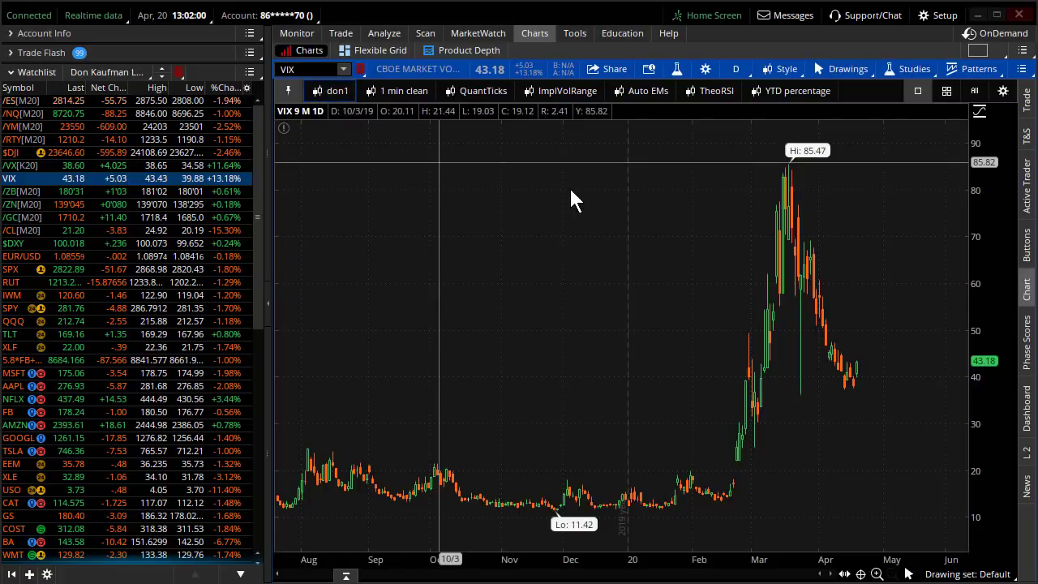
{"action": "left_click_drag", "start_coordinate": [591, 202], "coordinate": [324, 201]}
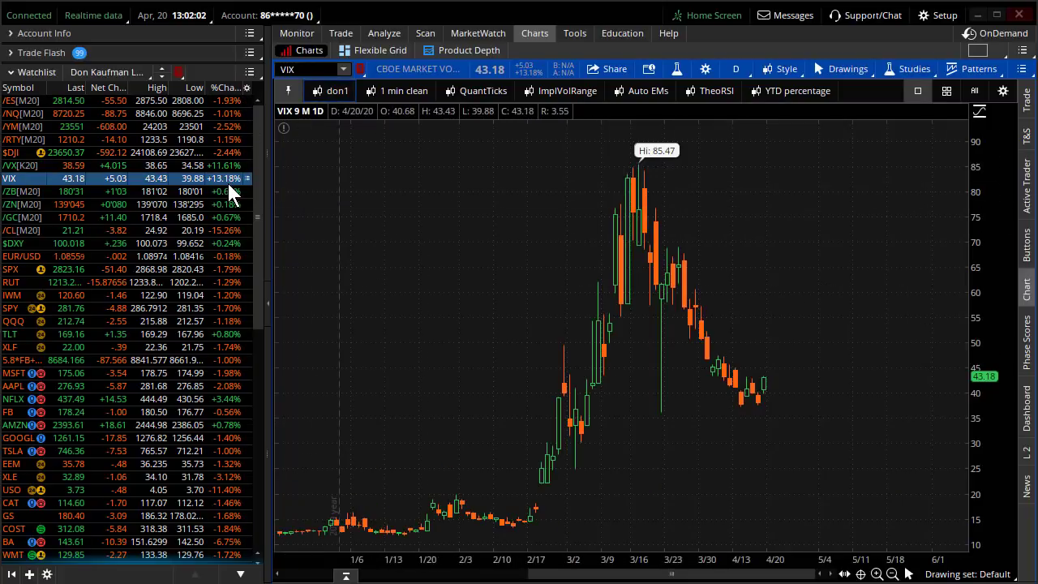
{"action": "left_click_drag", "start_coordinate": [628, 367], "coordinate": [903, 375]}
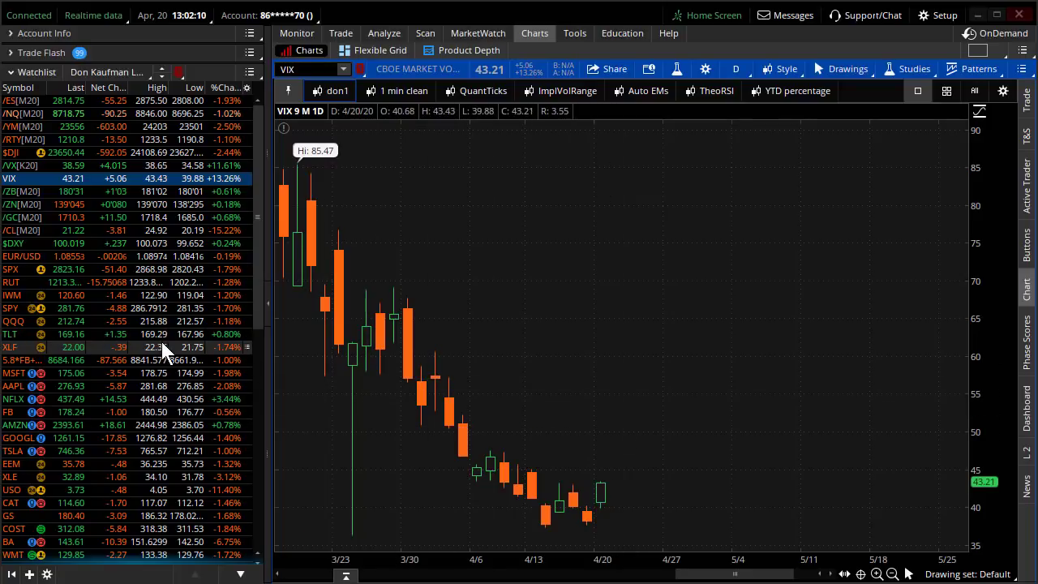
{"action": "left_click", "coordinate": [138, 164]}
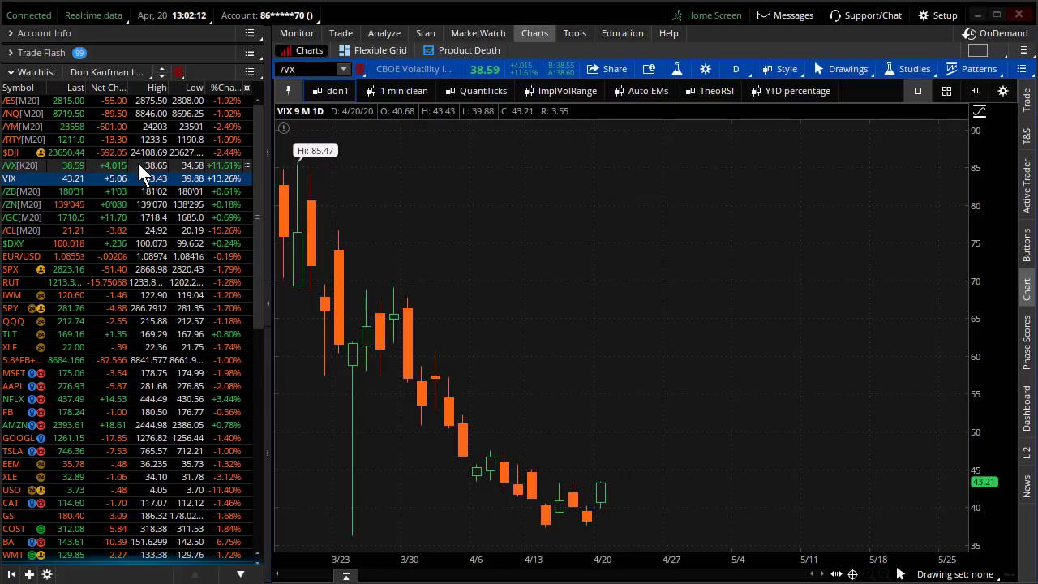
Open the /VX futures list on the Trade page and circle the May contract's 38.59 price.
{"action": "left_click", "coordinate": [343, 34]}
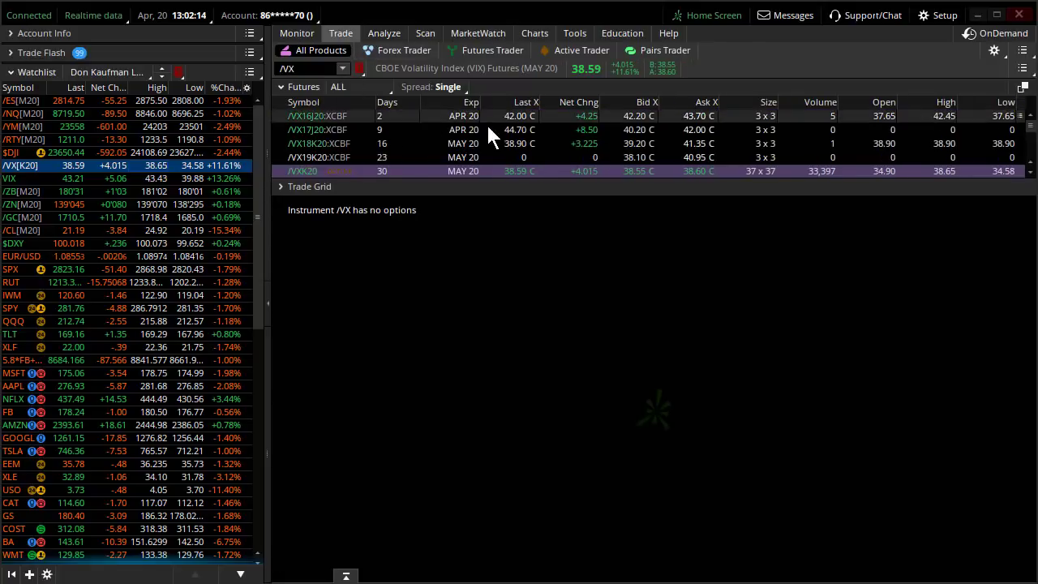
{"action": "scroll", "coordinate": [485, 134], "scroll_direction": "down", "scroll_amount": 1}
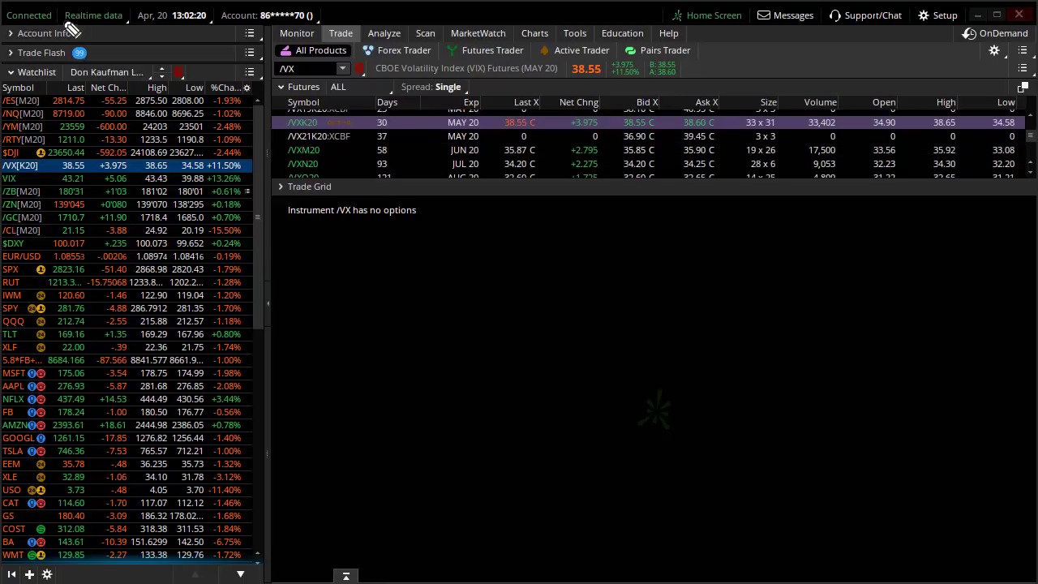
{"action": "mouse_move", "coordinate": [514, 107]}
{"action": "left_mouse_down"}
{"action": "mouse_move", "coordinate": [527, 144]}
{"action": "mouse_move", "coordinate": [539, 112]}
{"action": "mouse_move", "coordinate": [504, 199]}
{"action": "mouse_move", "coordinate": [551, 162]}
{"action": "mouse_move", "coordinate": [528, 146]}
{"action": "mouse_move", "coordinate": [531, 154]}
{"action": "left_mouse_up"}
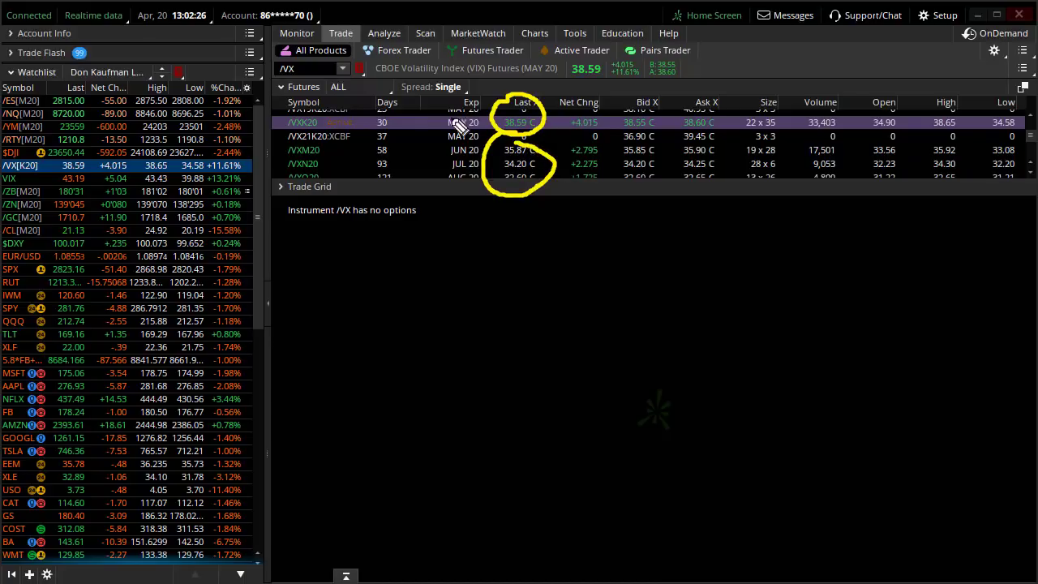
Mark the /VXK20 and /VXM20 rows, circle later contracts' prices, then clear the annotations.
{"action": "left_click_drag", "start_coordinate": [406, 119], "coordinate": [481, 121]}
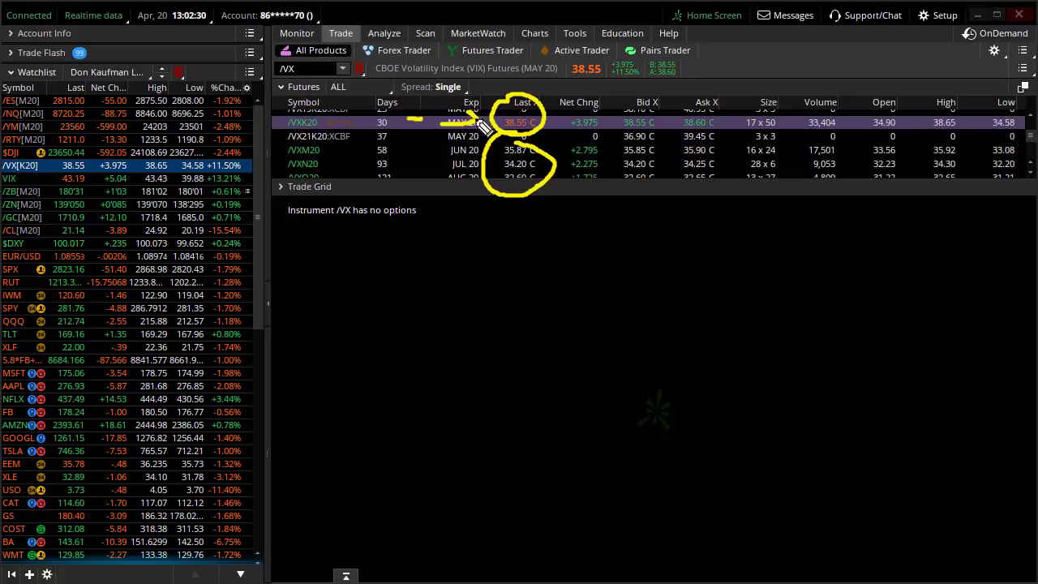
{"action": "left_click_drag", "start_coordinate": [411, 149], "coordinate": [421, 150]}
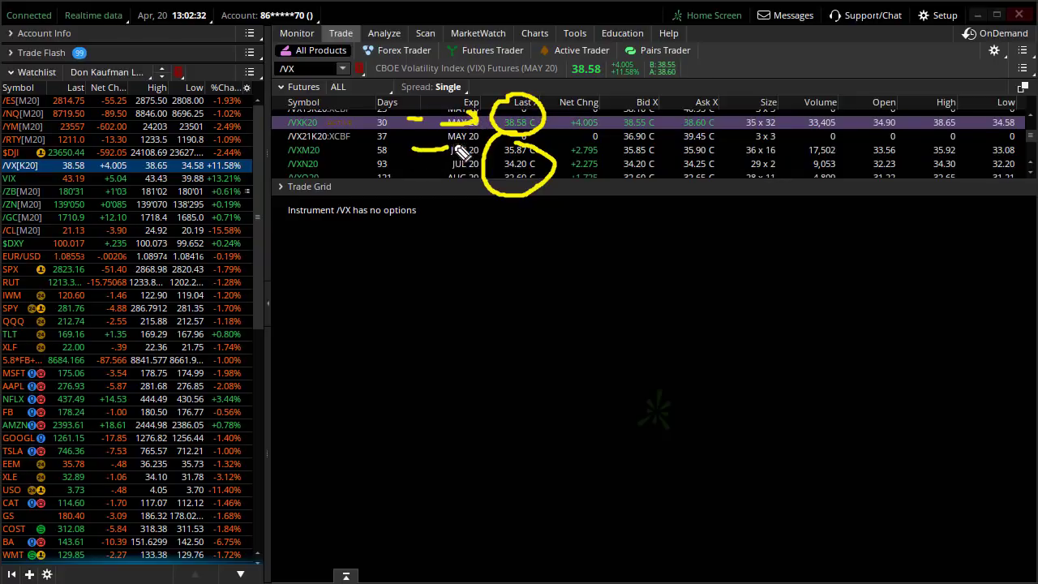
{"action": "left_click", "coordinate": [492, 150]}
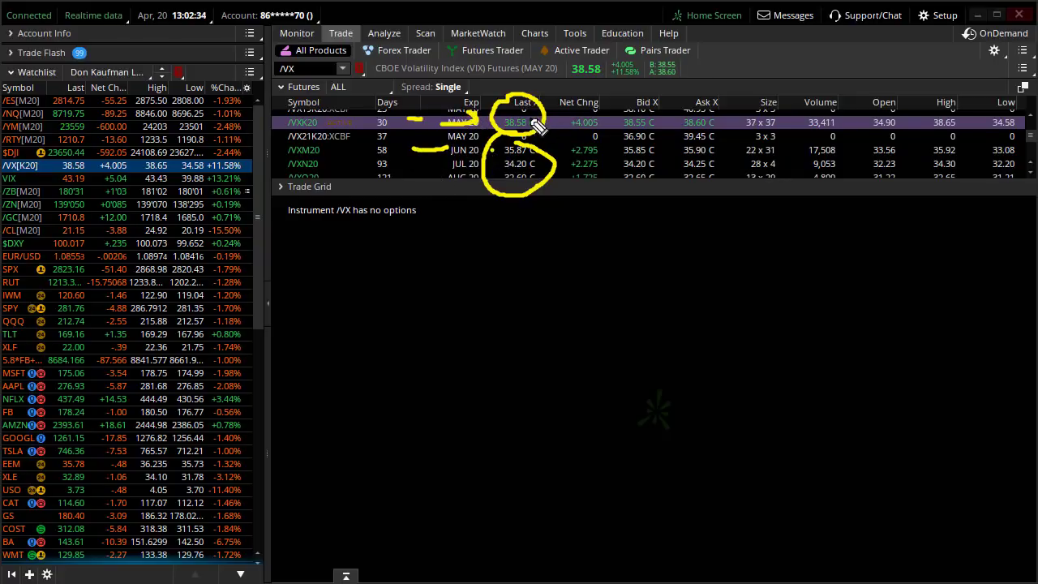
{"action": "left_click_drag", "start_coordinate": [536, 127], "coordinate": [556, 195]}
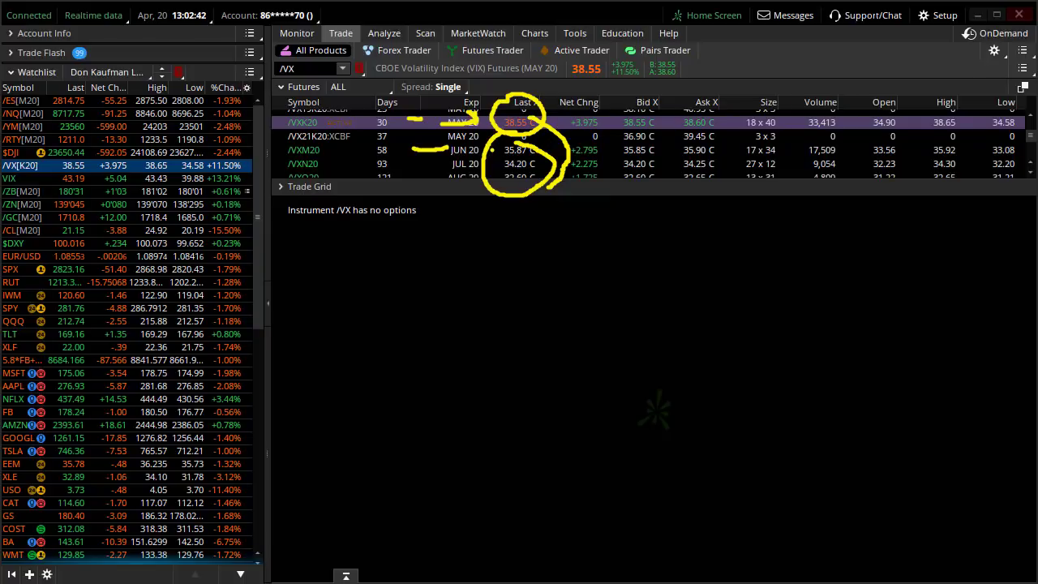
{"action": "key", "text": "Escape"}
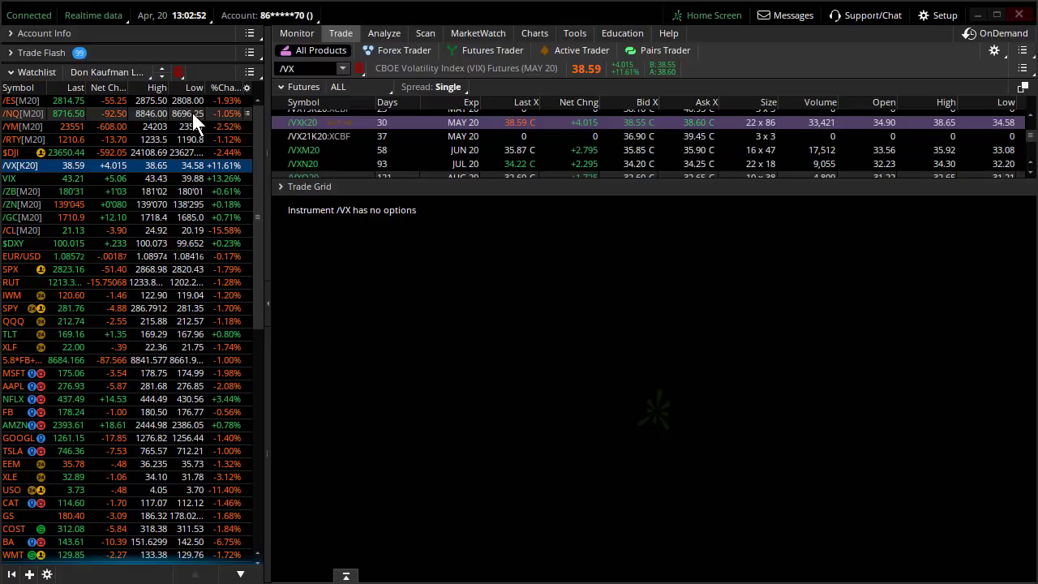
Chart /ZB, zoom to recent months, enlarge the volume/open-interest pane, and hide the watchlist.
{"action": "left_click", "coordinate": [181, 192]}
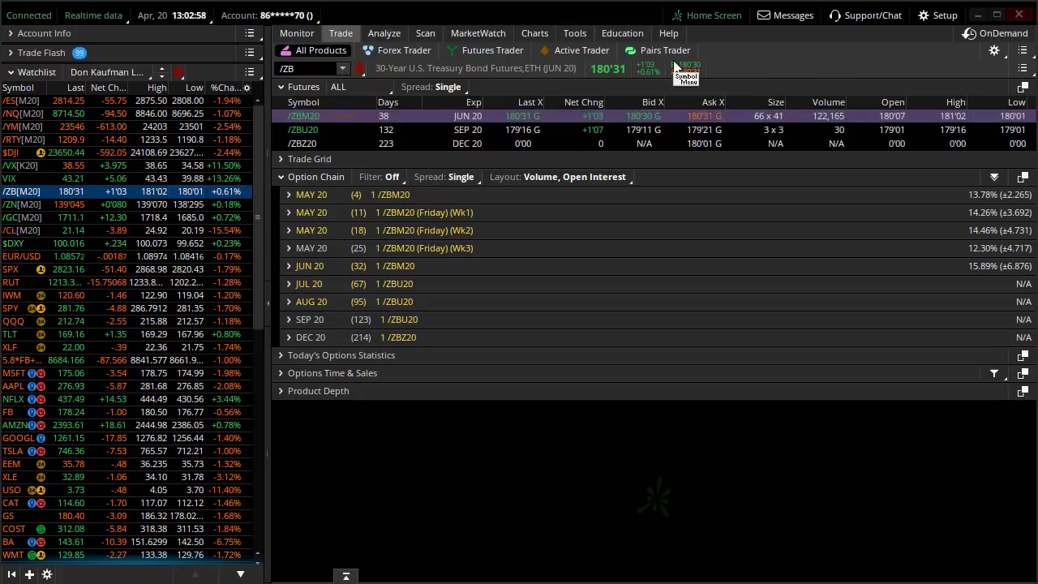
{"action": "left_click", "coordinate": [535, 34]}
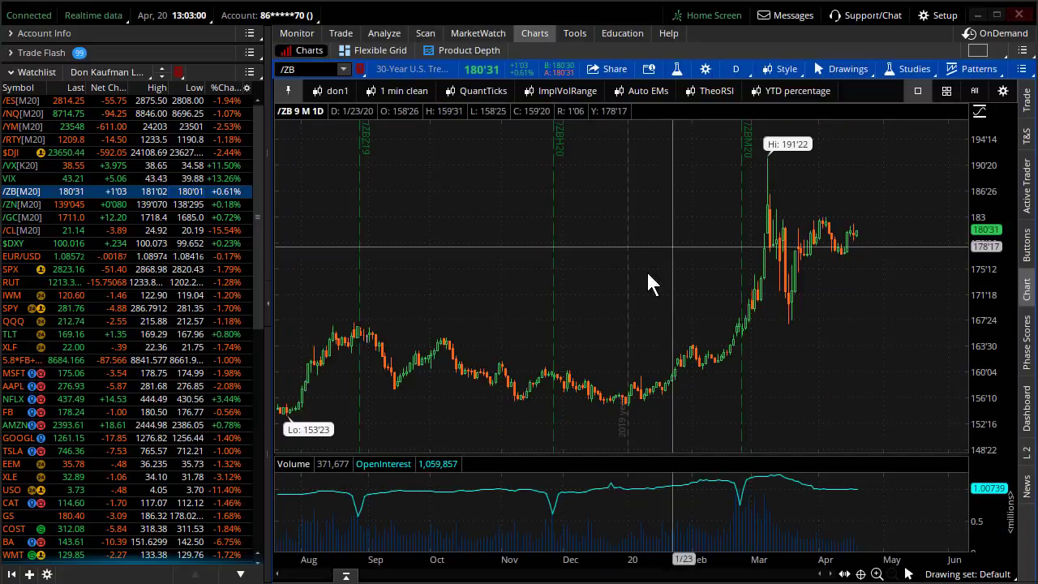
{"action": "left_click_drag", "start_coordinate": [647, 276], "coordinate": [908, 341]}
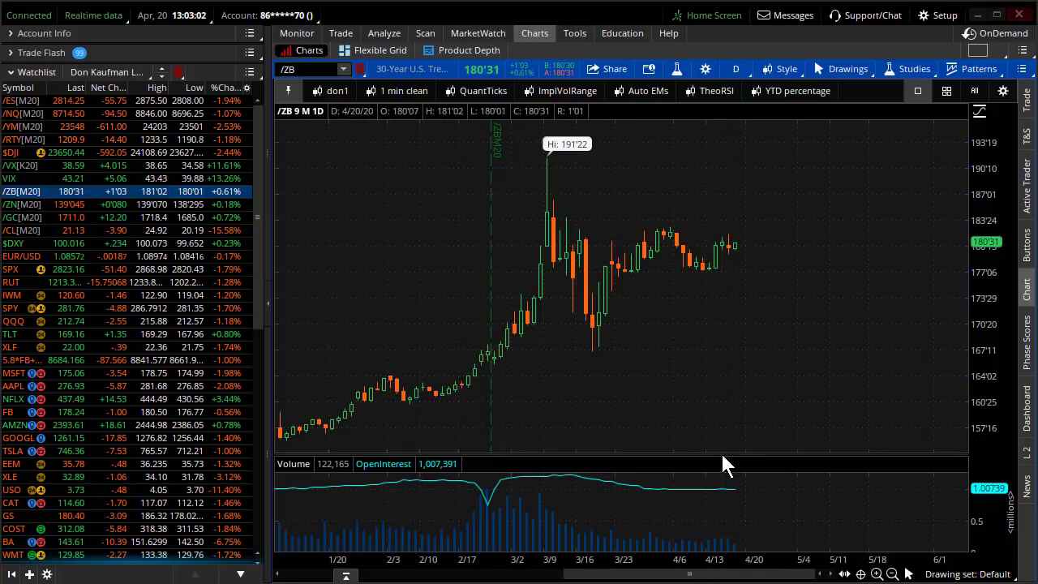
{"action": "left_click_drag", "start_coordinate": [724, 459], "coordinate": [734, 271]}
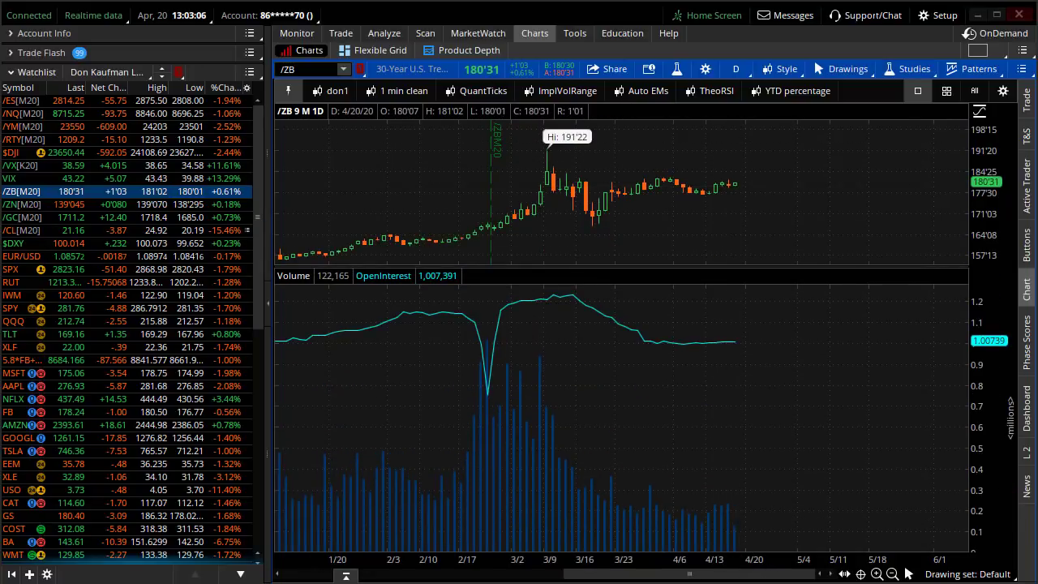
{"action": "left_click", "coordinate": [264, 297]}
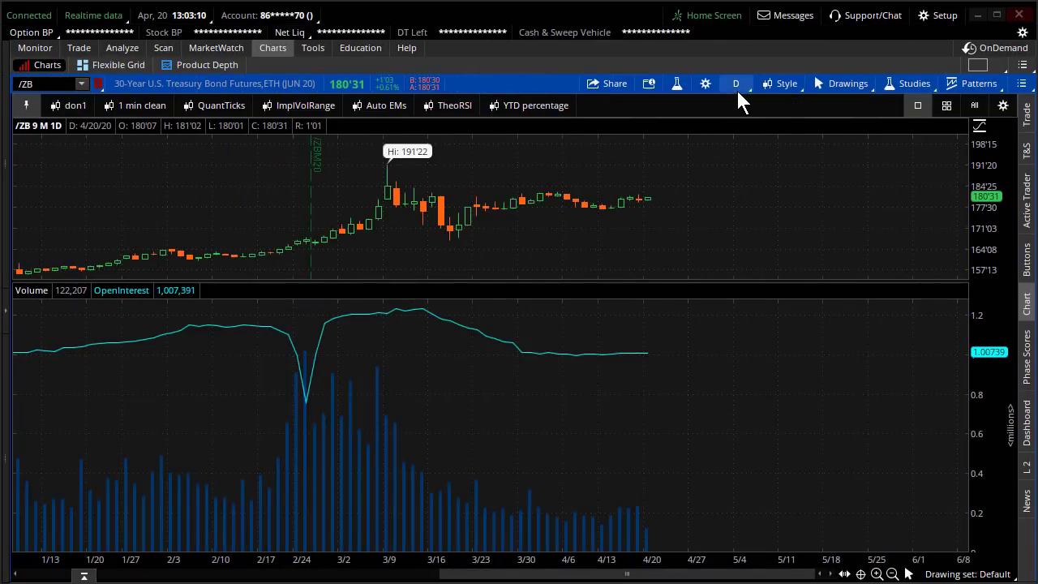
Set the /ZB chart to 3 Y : 1D and mark the baseline volume level.
{"action": "left_click", "coordinate": [735, 85]}
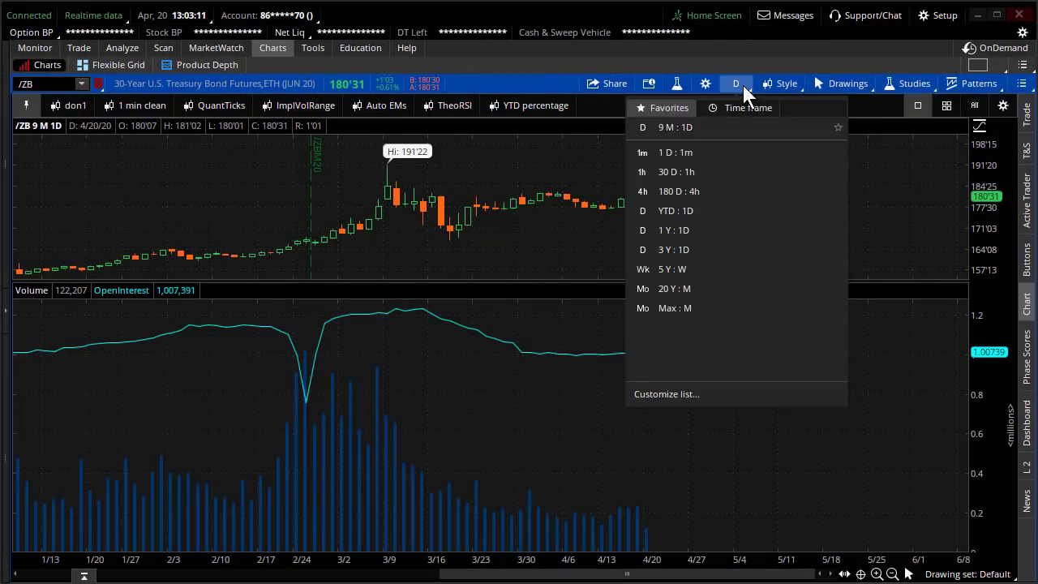
{"action": "left_click", "coordinate": [734, 252]}
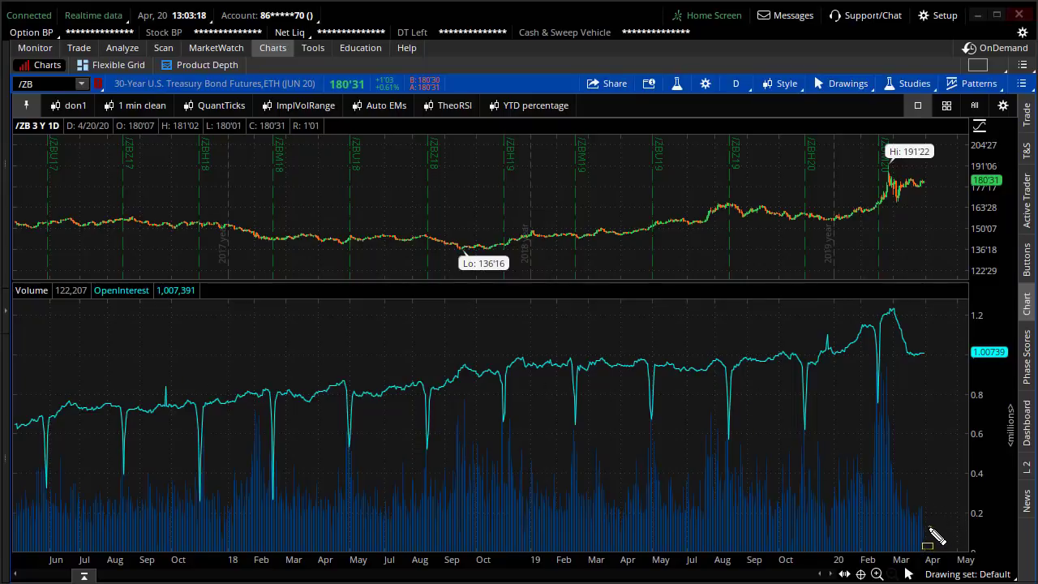
{"action": "left_click_drag", "start_coordinate": [916, 529], "coordinate": [8, 528]}
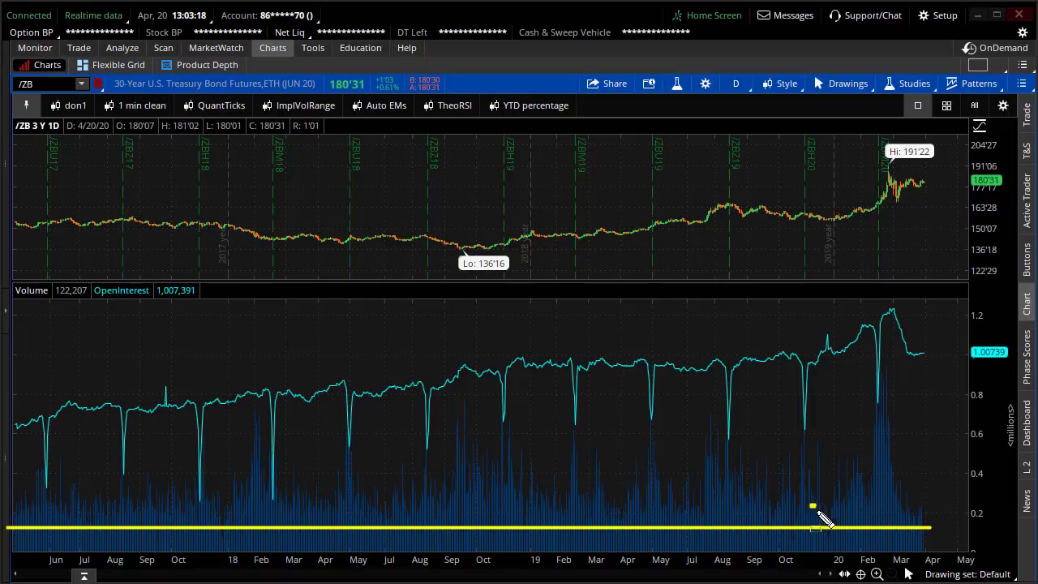
{"action": "left_click_drag", "start_coordinate": [818, 513], "coordinate": [841, 550]}
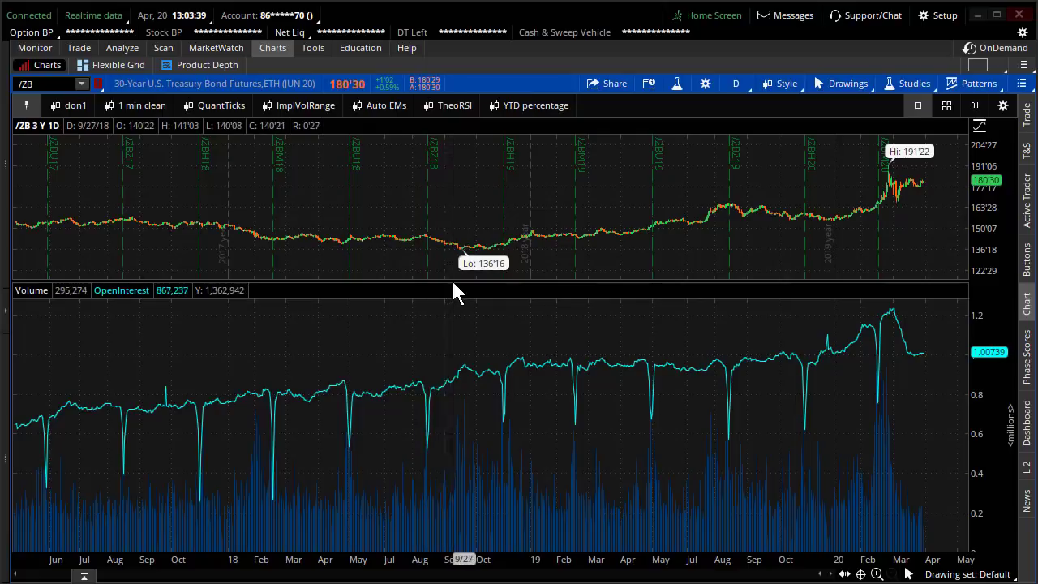
Enlarge the price pane, restore the watchlist, and try 1 min clean before returning to don1.
{"action": "left_click_drag", "start_coordinate": [454, 285], "coordinate": [450, 422]}
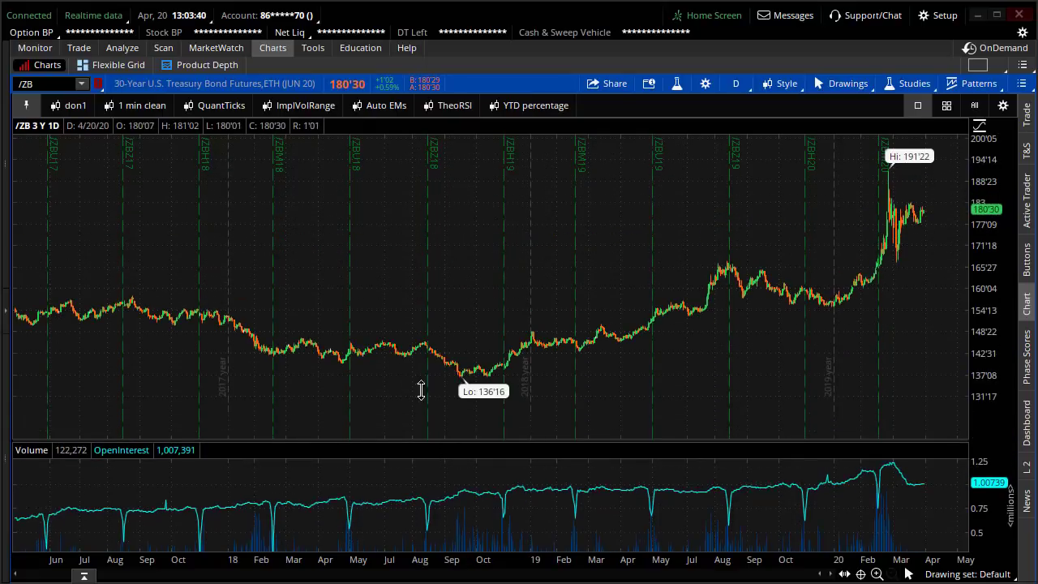
{"action": "left_click", "coordinate": [6, 316]}
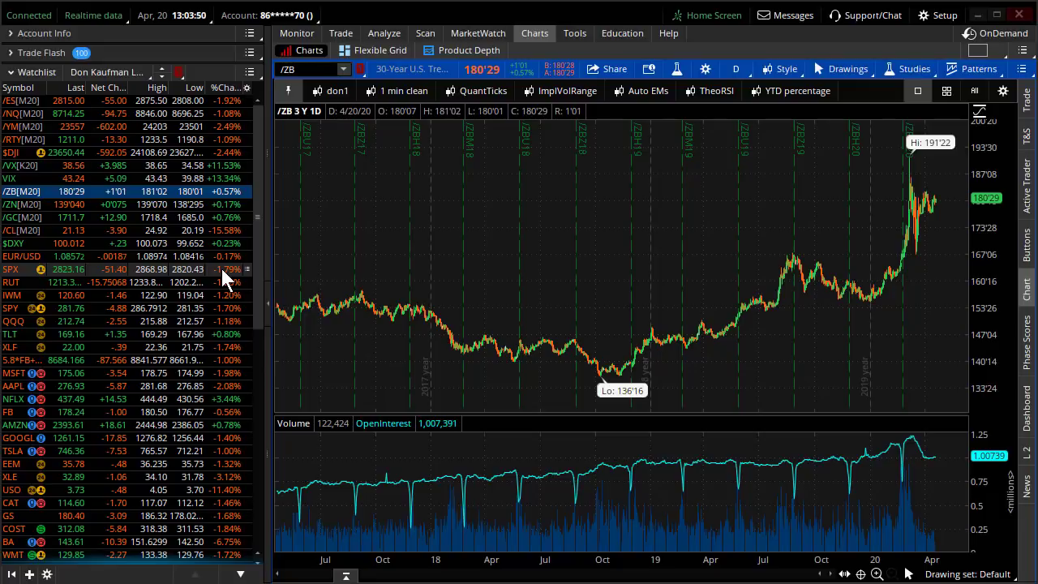
{"action": "left_click", "coordinate": [419, 92]}
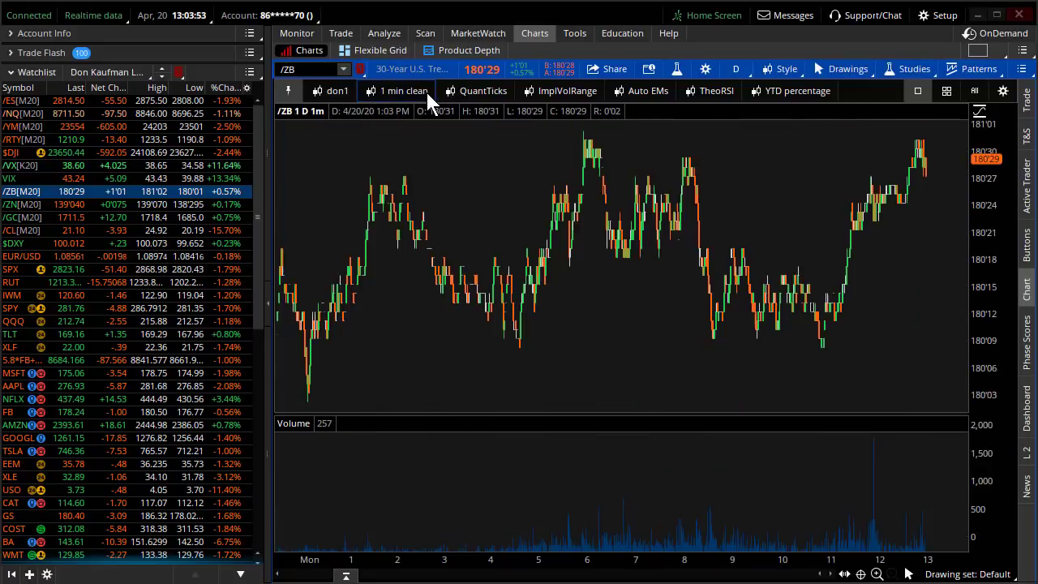
{"action": "left_click", "coordinate": [346, 93]}
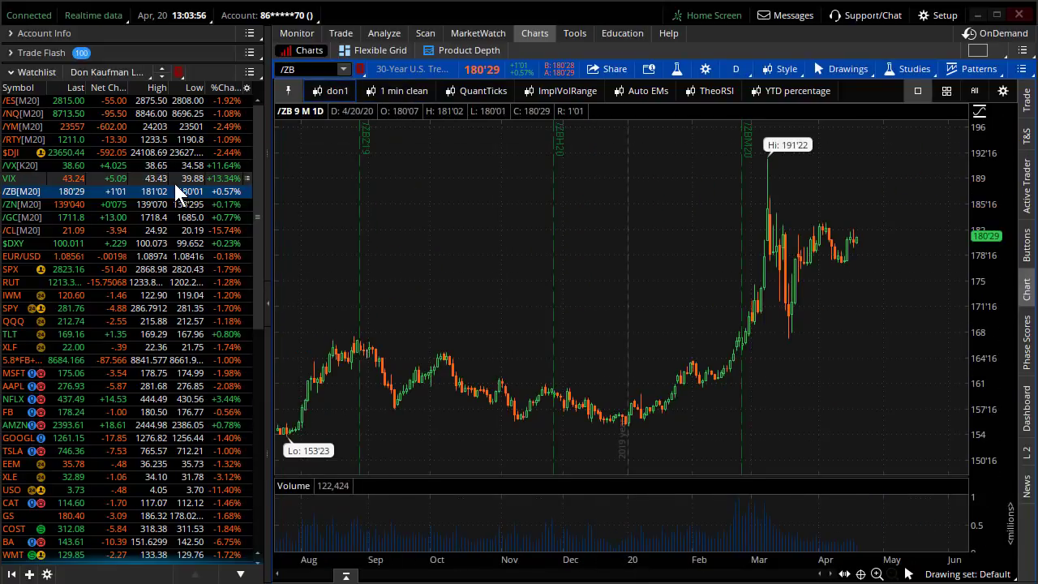
Chart /ZN with a larger volume pane, review its option chain, and return to the chart.
{"action": "left_click", "coordinate": [180, 205]}
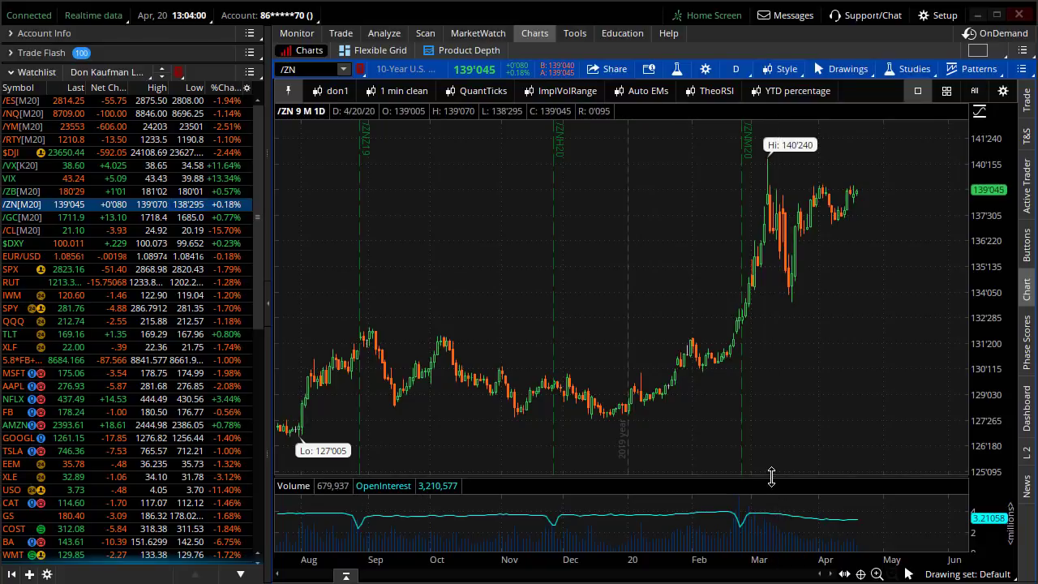
{"action": "left_click_drag", "start_coordinate": [771, 476], "coordinate": [758, 271]}
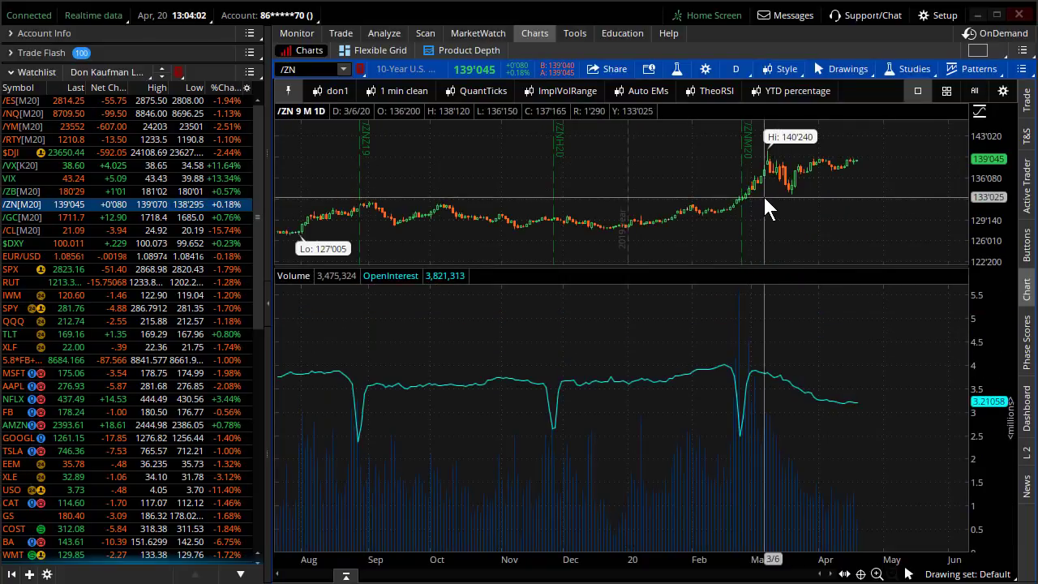
{"action": "left_click", "coordinate": [342, 34]}
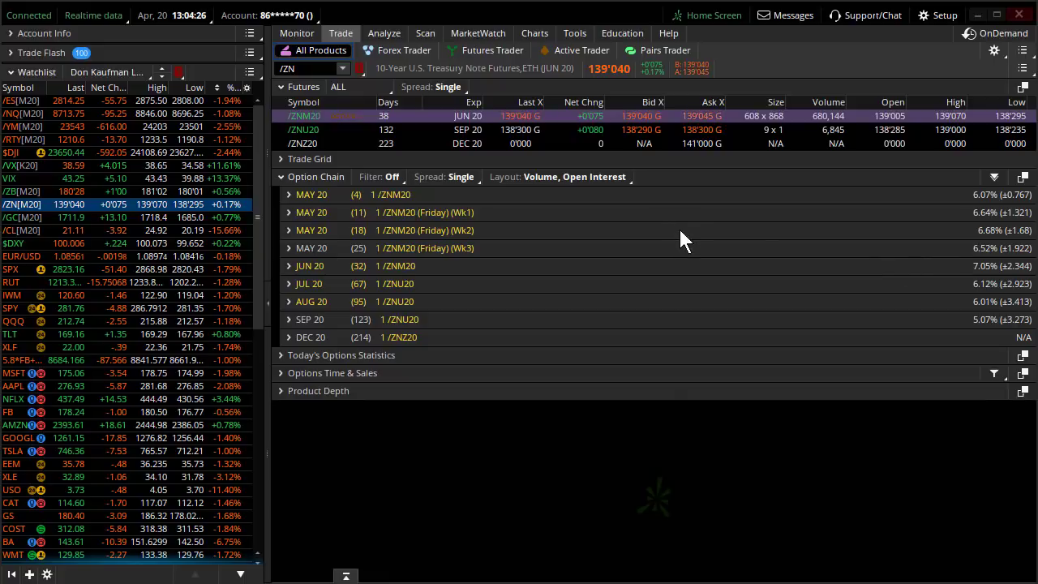
{"action": "left_click", "coordinate": [533, 37]}
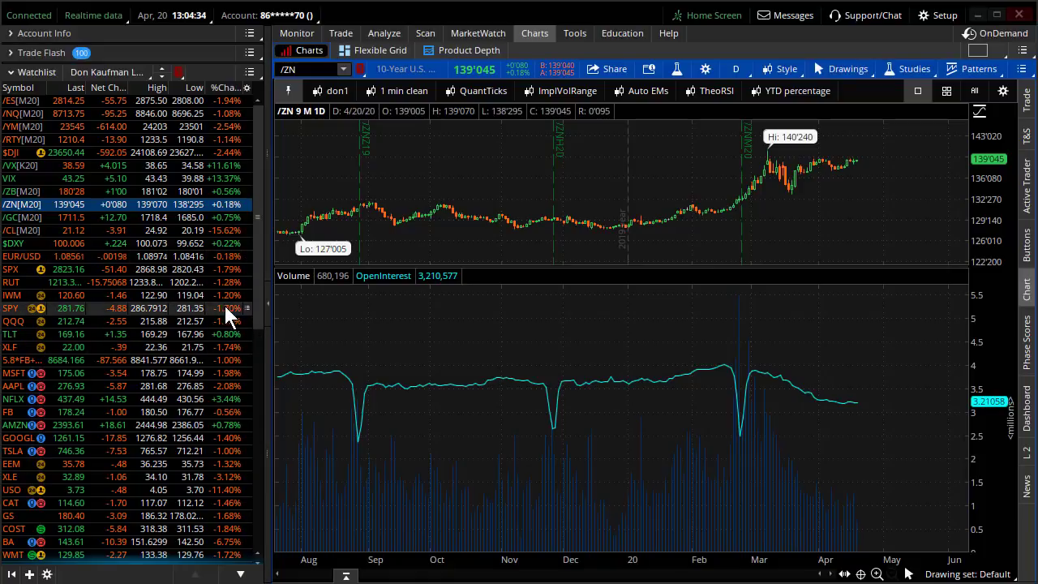
Chart and zoom $DXY and /GC gold, then chart /CL[M20] crude oil.
{"action": "left_click", "coordinate": [209, 244]}
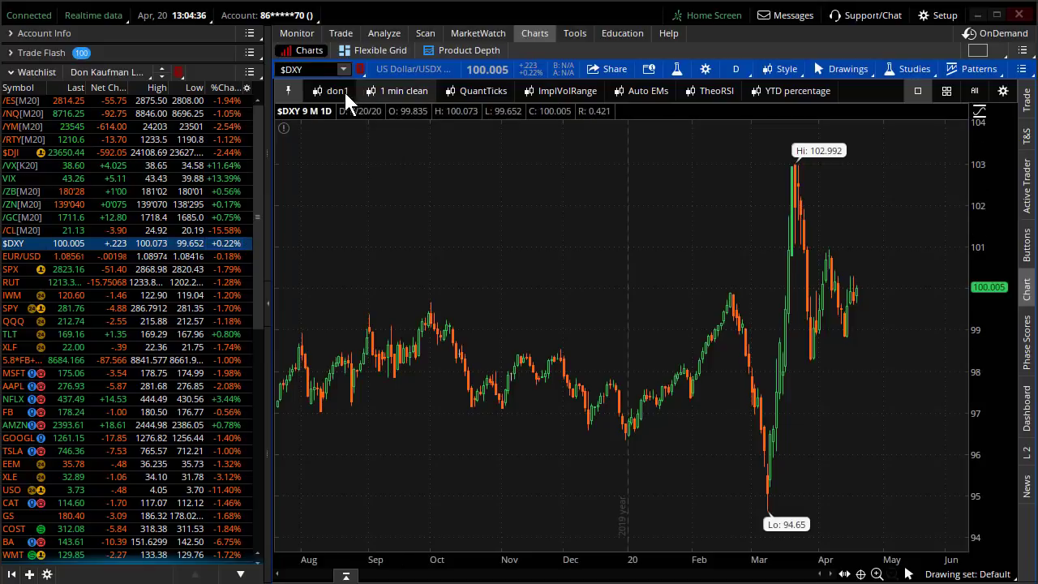
{"action": "scroll", "coordinate": [658, 209], "scroll_direction": "up", "scroll_amount": 3}
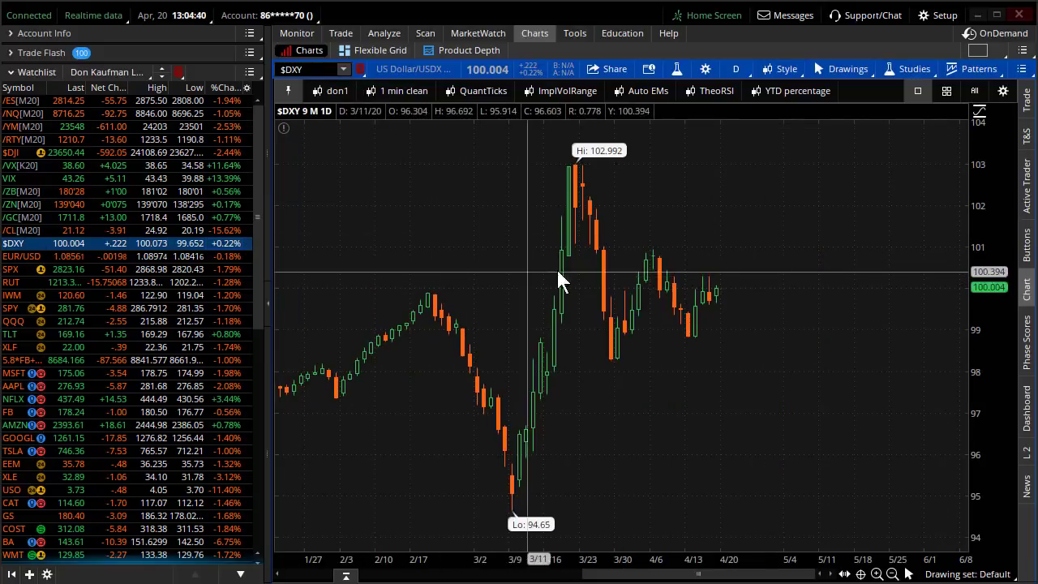
{"action": "left_click", "coordinate": [142, 218]}
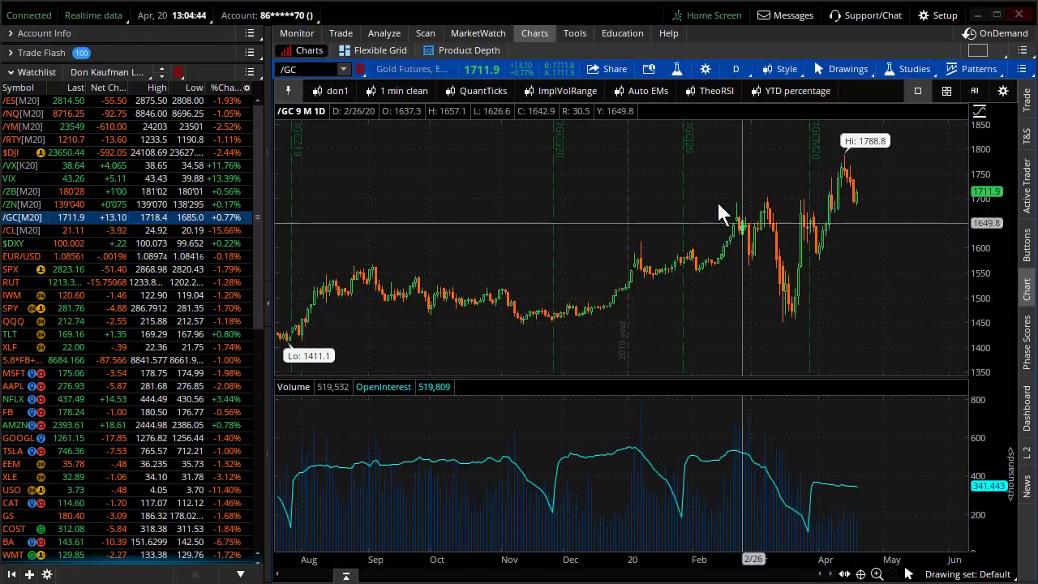
{"action": "scroll", "coordinate": [782, 198], "scroll_direction": "up", "scroll_amount": 3}
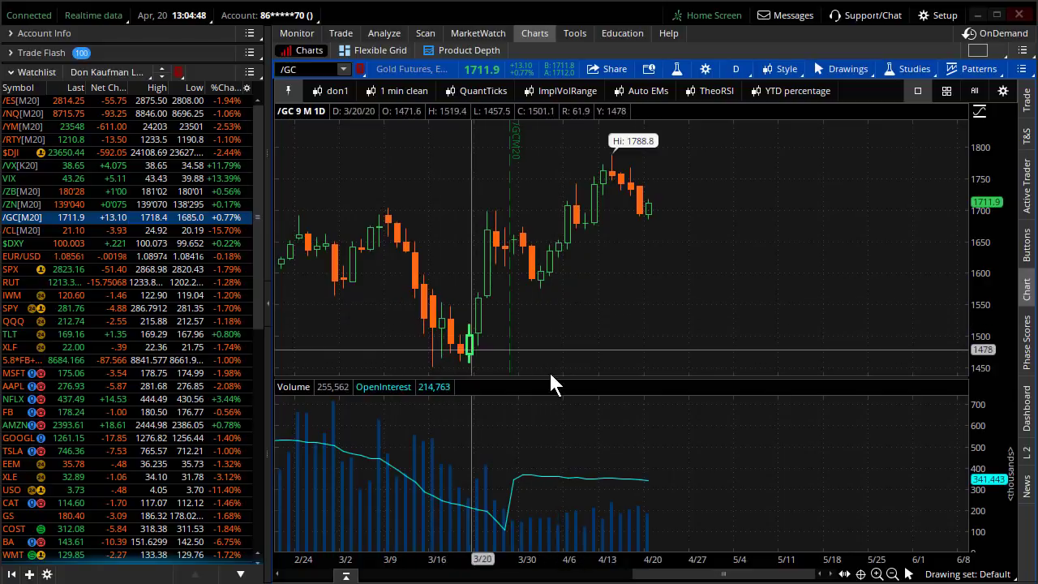
{"action": "left_click", "coordinate": [154, 233]}
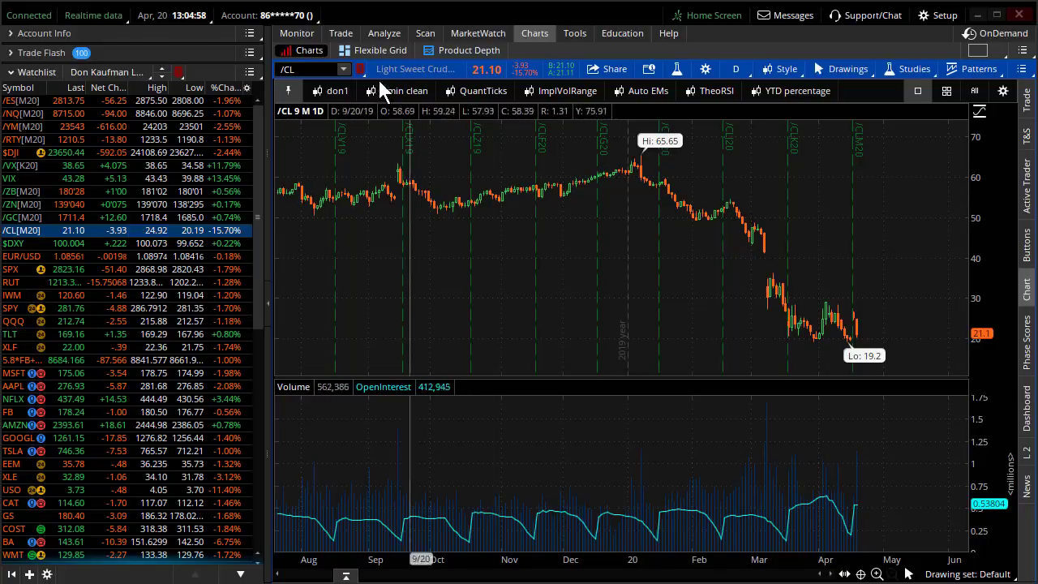
Open /CL on the Trade page without the watchlist and frame the crude futures table.
{"action": "left_click", "coordinate": [341, 33]}
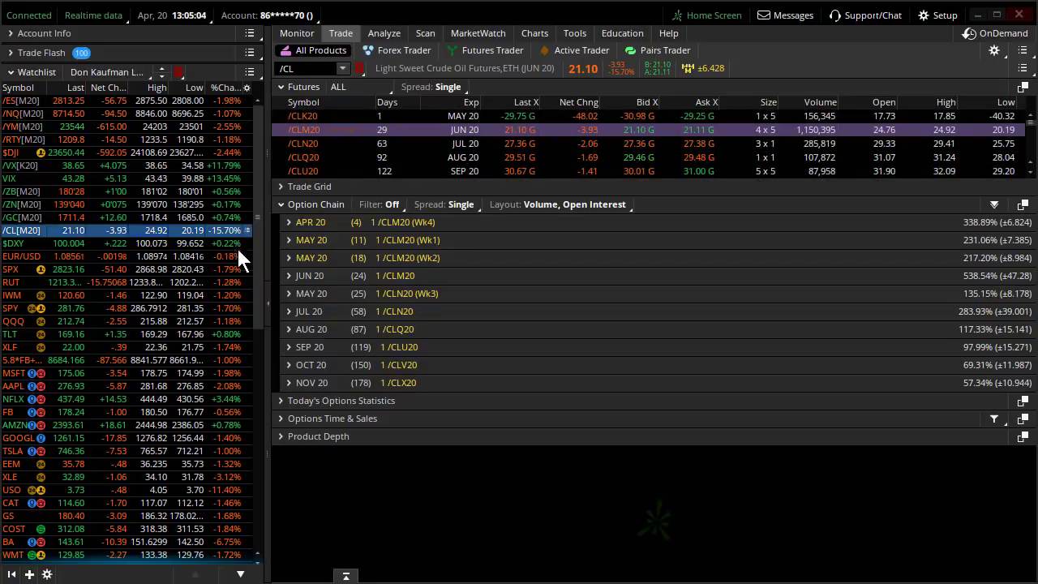
{"action": "left_click", "coordinate": [266, 299]}
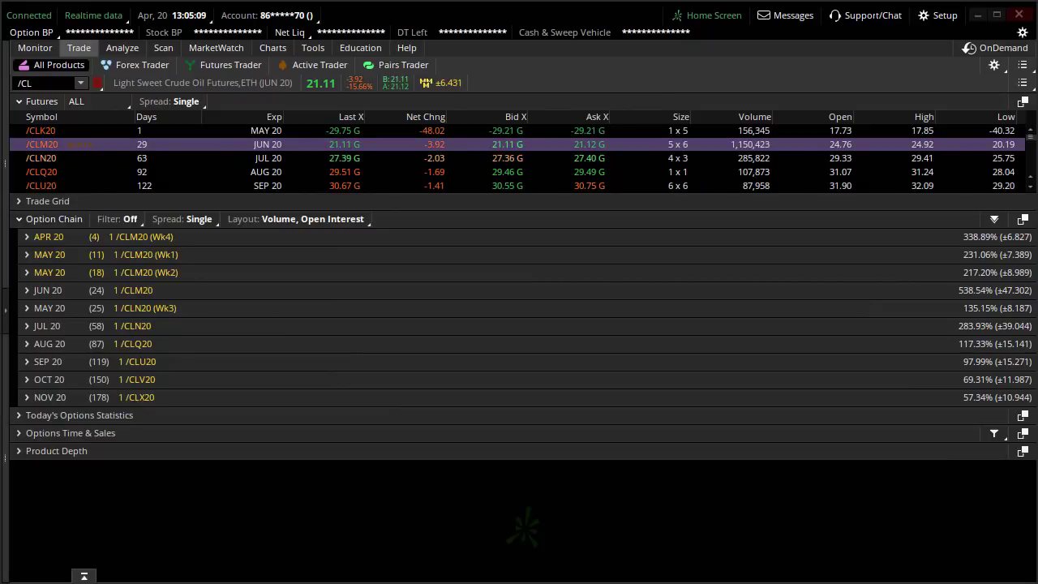
{"action": "mouse_move", "coordinate": [10, 110]}
{"action": "left_mouse_down"}
{"action": "mouse_move", "coordinate": [187, 201]}
{"action": "mouse_move", "coordinate": [469, 94]}
{"action": "mouse_move", "coordinate": [53, 128]}
{"action": "left_mouse_up"}
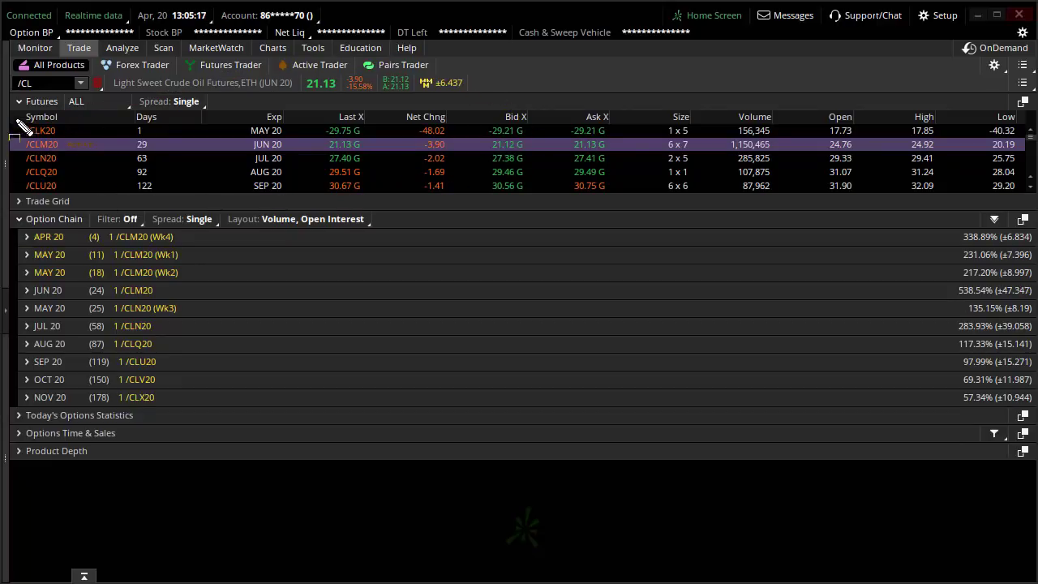
{"action": "mouse_move", "coordinate": [4, 103]}
{"action": "left_mouse_down"}
{"action": "mouse_move", "coordinate": [149, 181]}
{"action": "mouse_move", "coordinate": [638, 212]}
{"action": "left_mouse_up"}
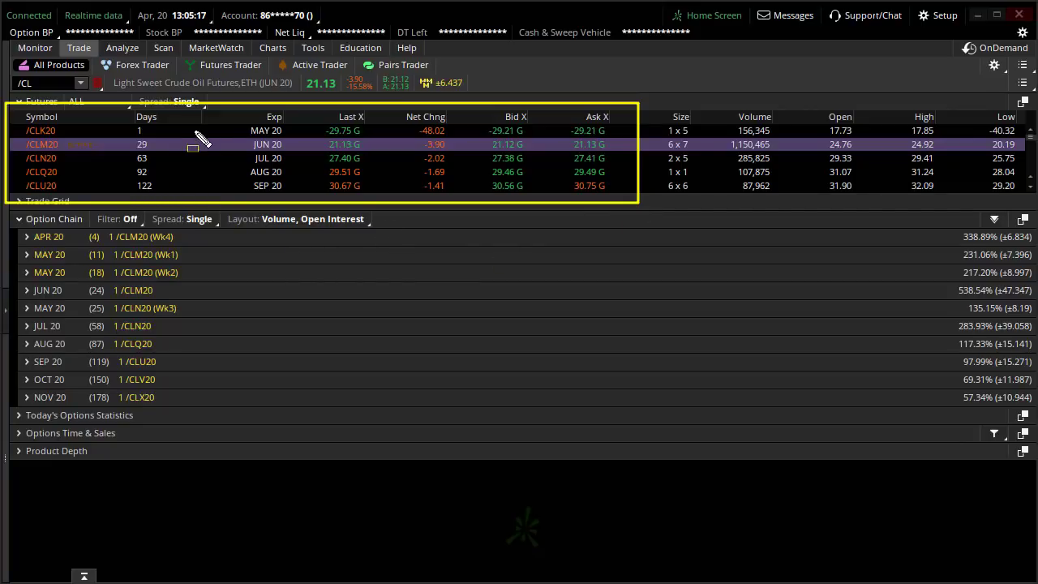
Mark the MAY 20 expiry and last price, and handwrite -37.63 below the table.
{"action": "left_click_drag", "start_coordinate": [195, 130], "coordinate": [208, 131]}
{"action": "left_click_drag", "start_coordinate": [295, 130], "coordinate": [299, 131]}
{"action": "mouse_move", "coordinate": [291, 294]}
{"action": "left_mouse_down"}
{"action": "mouse_move", "coordinate": [351, 298]}
{"action": "mouse_move", "coordinate": [326, 317]}
{"action": "left_mouse_up"}
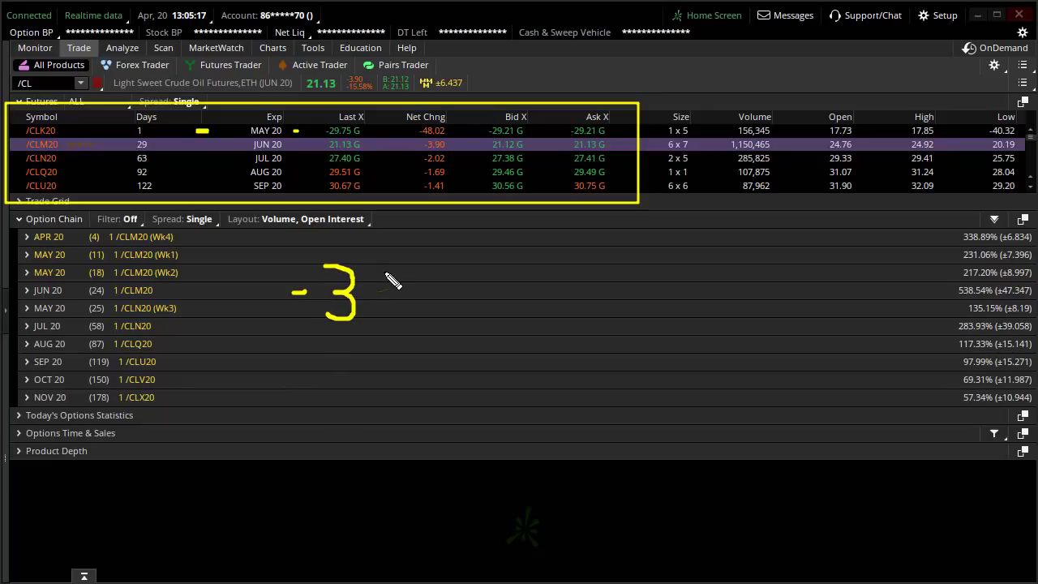
{"action": "left_click_drag", "start_coordinate": [381, 267], "coordinate": [415, 321]}
{"action": "left_click", "coordinate": [447, 309]}
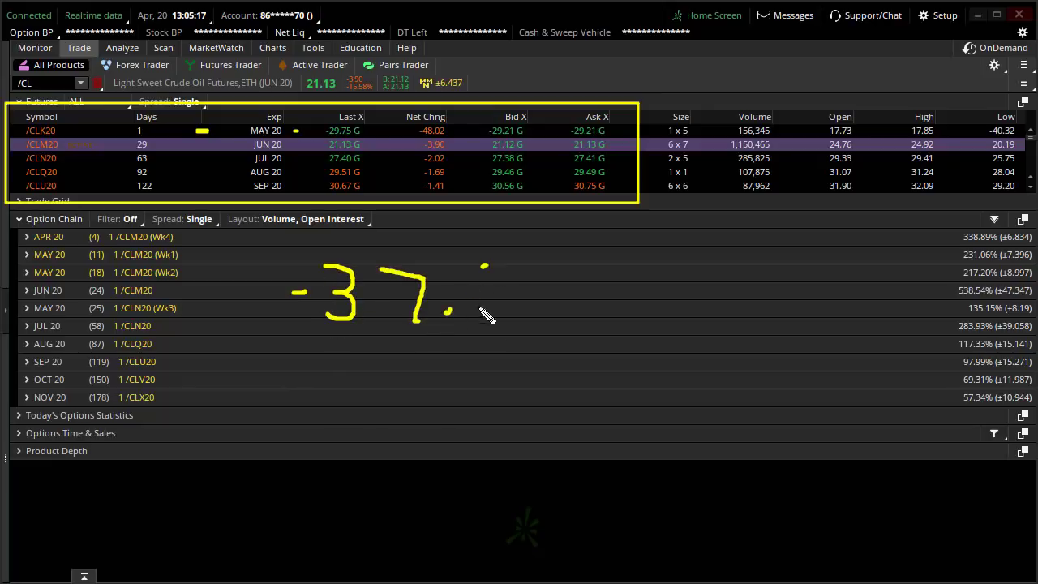
{"action": "mouse_move", "coordinate": [484, 265]}
{"action": "left_mouse_down"}
{"action": "mouse_move", "coordinate": [491, 307]}
{"action": "mouse_move", "coordinate": [527, 324]}
{"action": "mouse_move", "coordinate": [518, 308]}
{"action": "left_mouse_up"}
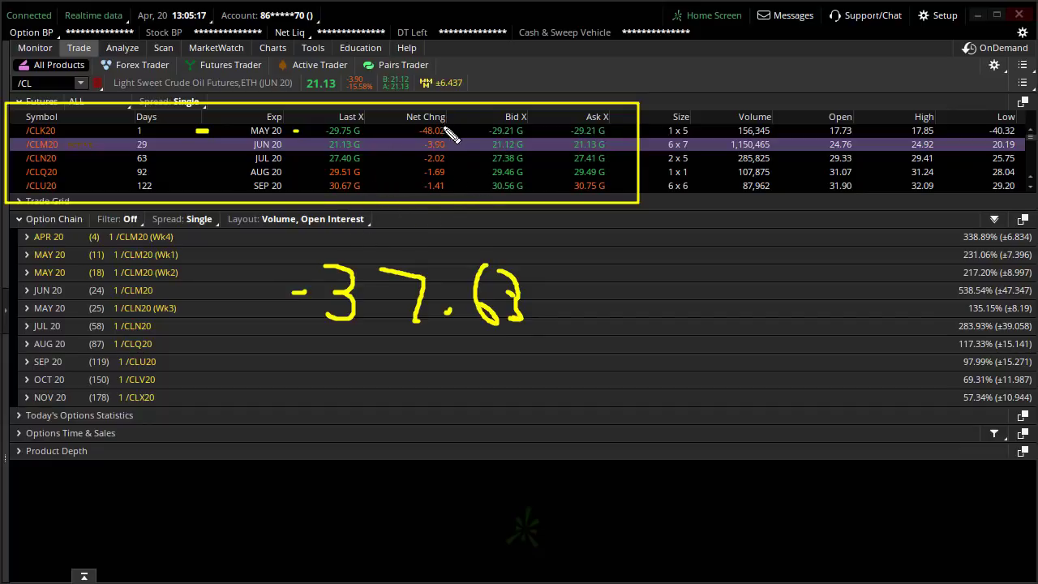
Circle the May -48.02 net change, write and underline +21, write Log, and underline -37.63.
{"action": "mouse_move", "coordinate": [422, 120]}
{"action": "left_mouse_down"}
{"action": "mouse_move", "coordinate": [472, 115]}
{"action": "mouse_move", "coordinate": [438, 148]}
{"action": "mouse_move", "coordinate": [446, 139]}
{"action": "left_mouse_up"}
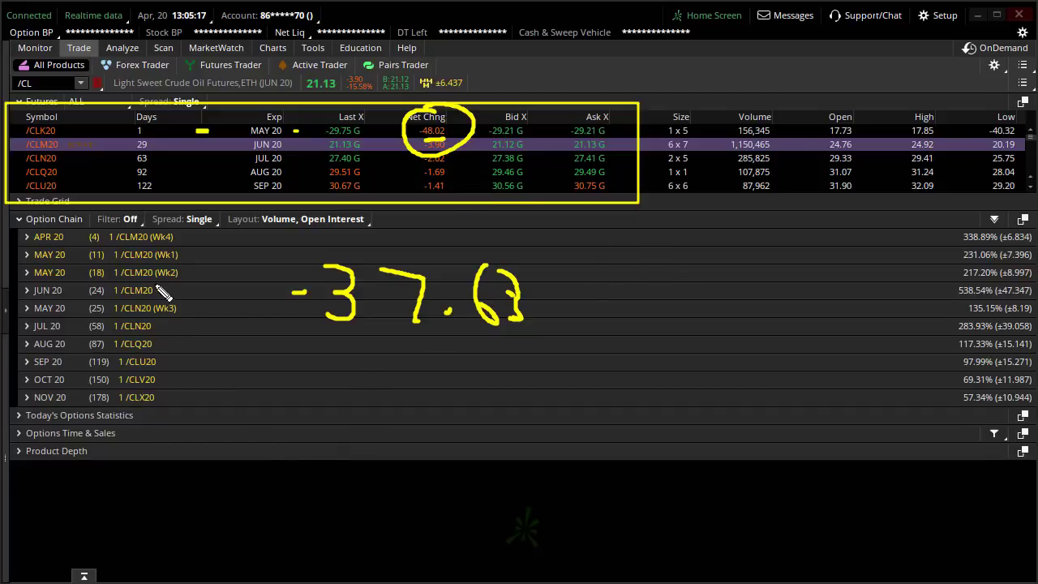
{"action": "left_click_drag", "start_coordinate": [699, 205], "coordinate": [727, 203]}
{"action": "mouse_move", "coordinate": [713, 192]}
{"action": "left_mouse_down"}
{"action": "mouse_move", "coordinate": [714, 221]}
{"action": "mouse_move", "coordinate": [780, 213]}
{"action": "mouse_move", "coordinate": [784, 229]}
{"action": "left_mouse_up"}
{"action": "left_click_drag", "start_coordinate": [795, 189], "coordinate": [795, 228]}
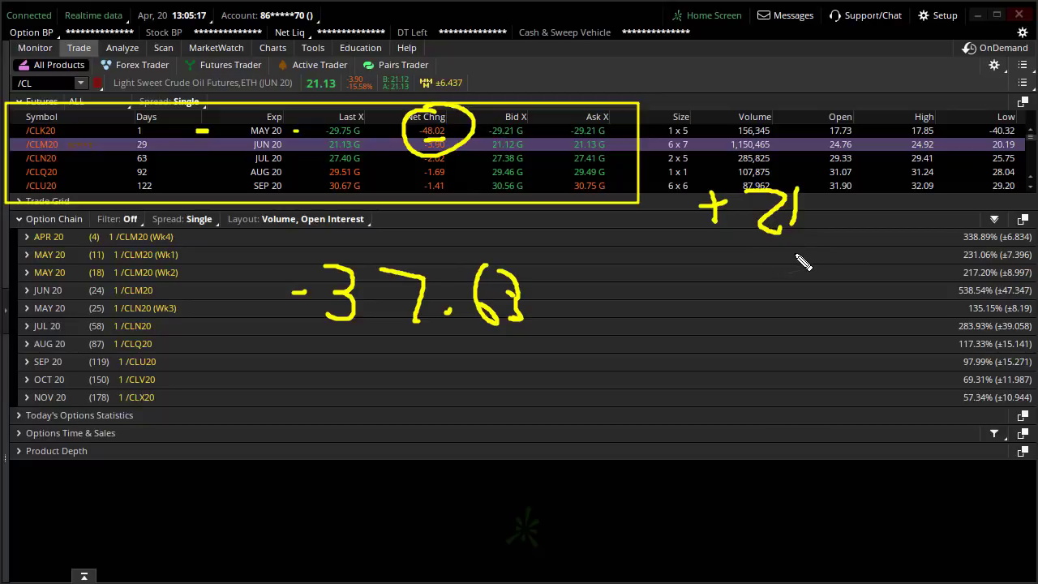
{"action": "mouse_move", "coordinate": [741, 257]}
{"action": "left_mouse_down"}
{"action": "mouse_move", "coordinate": [816, 265]}
{"action": "mouse_move", "coordinate": [781, 292]}
{"action": "mouse_move", "coordinate": [566, 272]}
{"action": "left_mouse_up"}
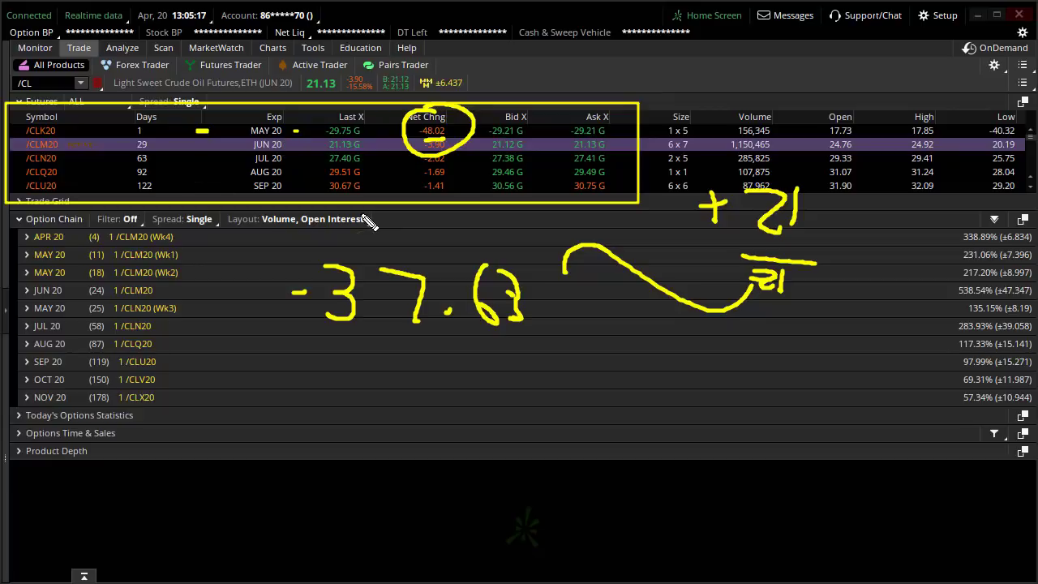
{"action": "mouse_move", "coordinate": [614, 332]}
{"action": "left_mouse_down"}
{"action": "mouse_move", "coordinate": [663, 389]}
{"action": "mouse_move", "coordinate": [666, 415]}
{"action": "left_mouse_up"}
{"action": "mouse_move", "coordinate": [797, 130]}
{"action": "left_mouse_down"}
{"action": "mouse_move", "coordinate": [734, 158]}
{"action": "mouse_move", "coordinate": [780, 244]}
{"action": "left_mouse_up"}
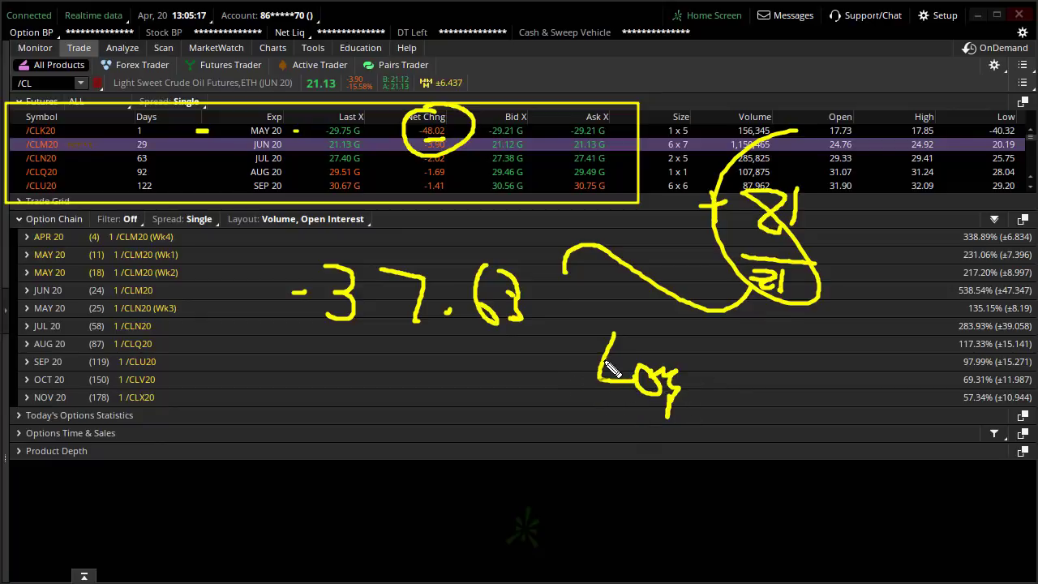
{"action": "left_click_drag", "start_coordinate": [358, 341], "coordinate": [469, 342]}
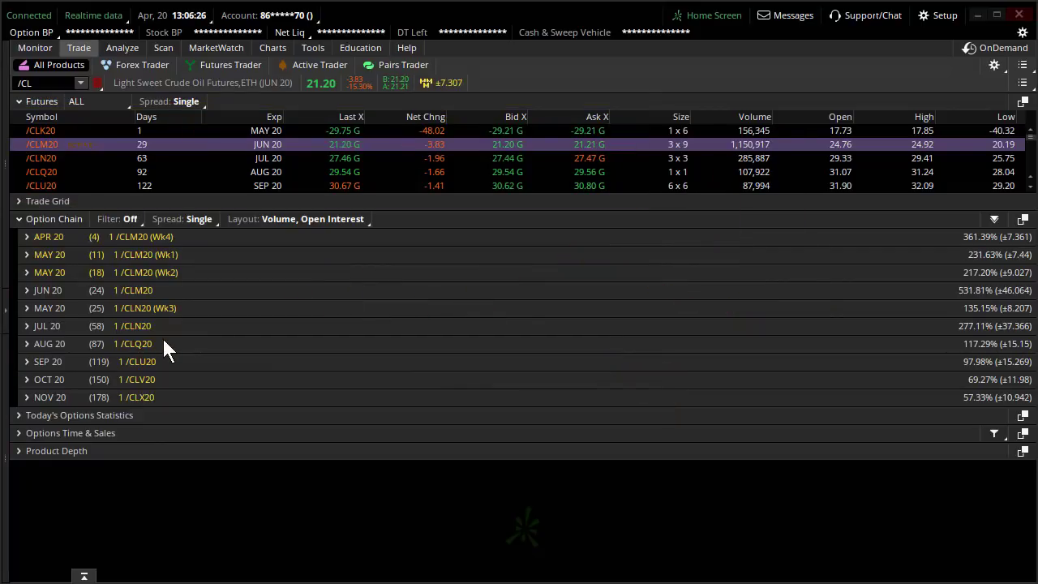
Show the /CL Product Depth term-structure curve and circle the May 20 point.
{"action": "left_click", "coordinate": [275, 49]}
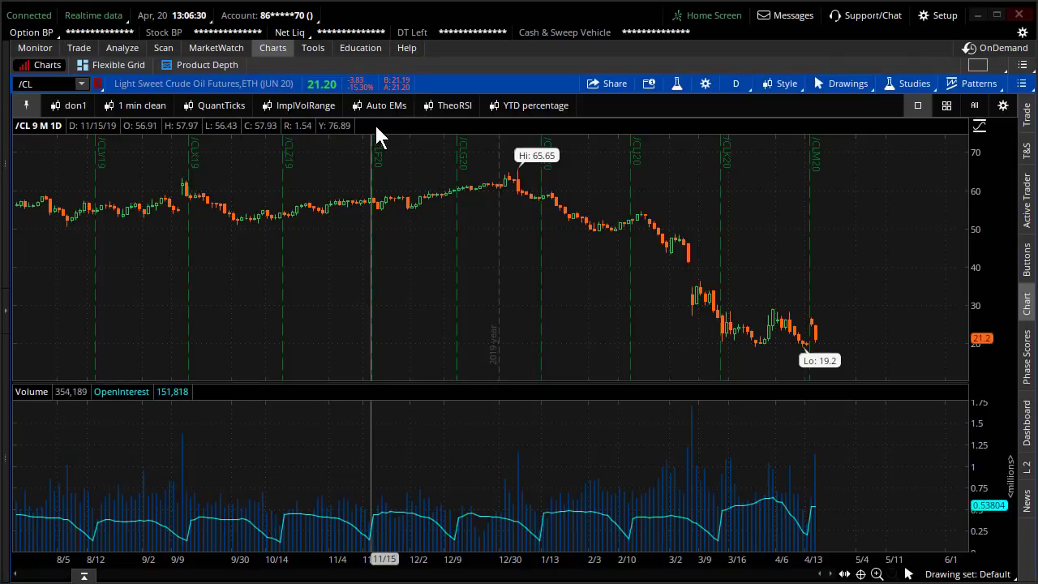
{"action": "left_click", "coordinate": [207, 65]}
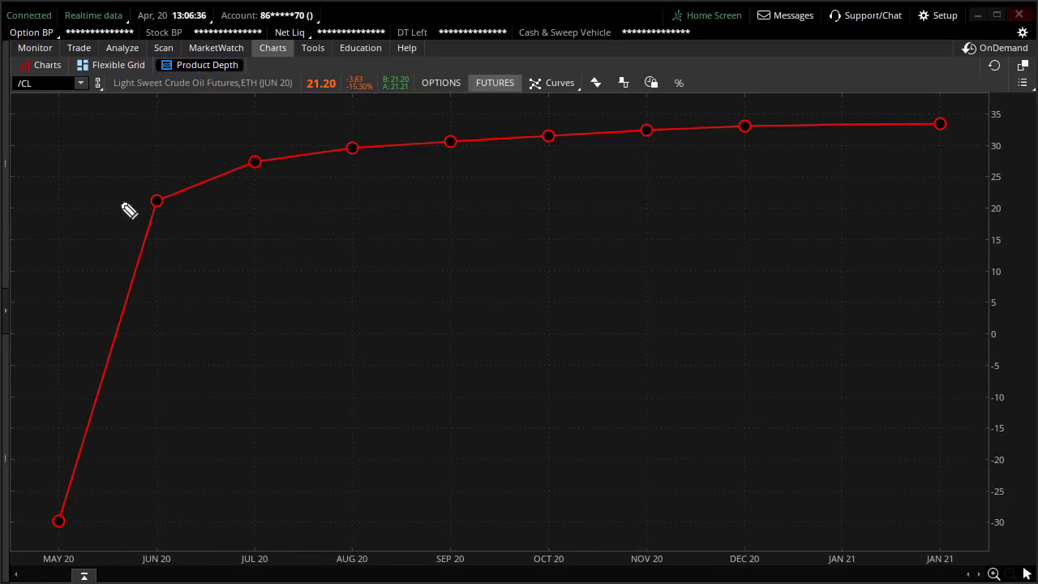
{"action": "mouse_move", "coordinate": [63, 517]}
{"action": "left_mouse_down"}
{"action": "mouse_move", "coordinate": [64, 493]}
{"action": "mouse_move", "coordinate": [86, 528]}
{"action": "mouse_move", "coordinate": [56, 519]}
{"action": "mouse_move", "coordinate": [58, 527]}
{"action": "mouse_move", "coordinate": [81, 502]}
{"action": "left_mouse_up"}
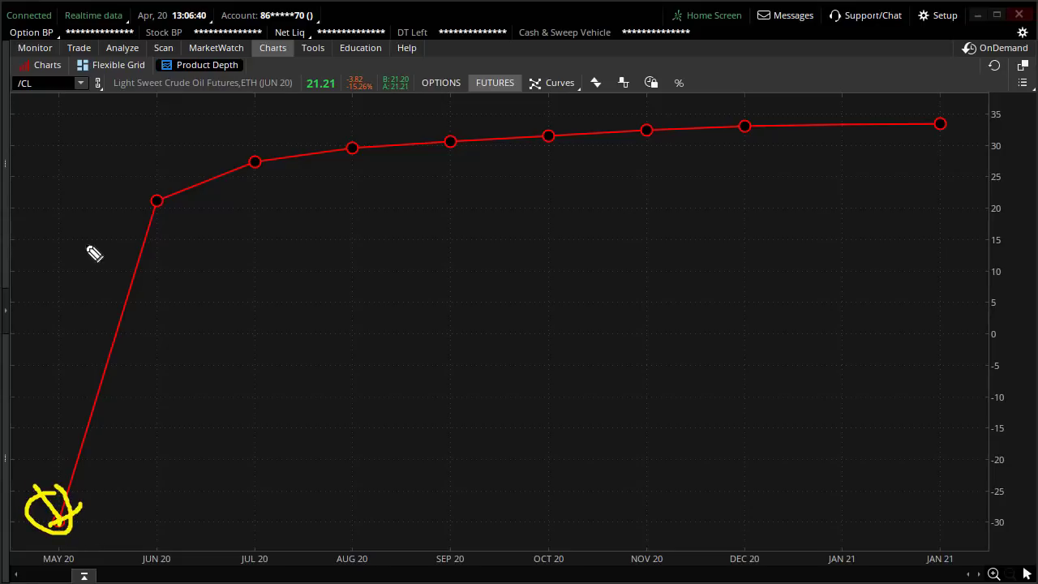
Circle and mark the Jun 20 point on the curve, then erase all drawings.
{"action": "mouse_move", "coordinate": [169, 185]}
{"action": "left_mouse_down"}
{"action": "mouse_move", "coordinate": [177, 213]}
{"action": "mouse_move", "coordinate": [166, 189]}
{"action": "mouse_move", "coordinate": [194, 196]}
{"action": "left_mouse_up"}
{"action": "left_click_drag", "start_coordinate": [96, 196], "coordinate": [118, 196]}
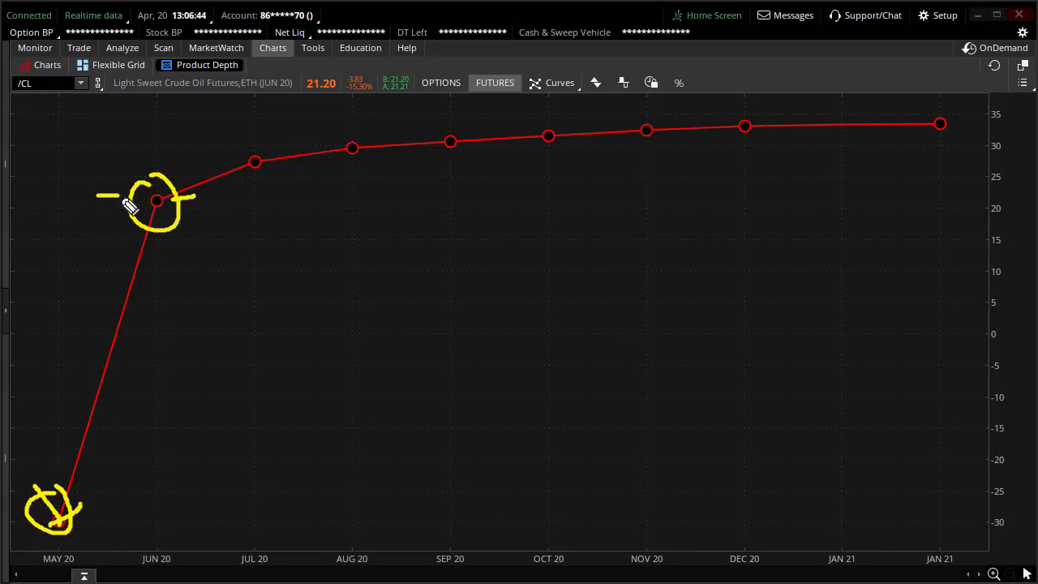
{"action": "left_click_drag", "start_coordinate": [119, 106], "coordinate": [140, 166]}
{"action": "left_click_drag", "start_coordinate": [132, 156], "coordinate": [187, 136]}
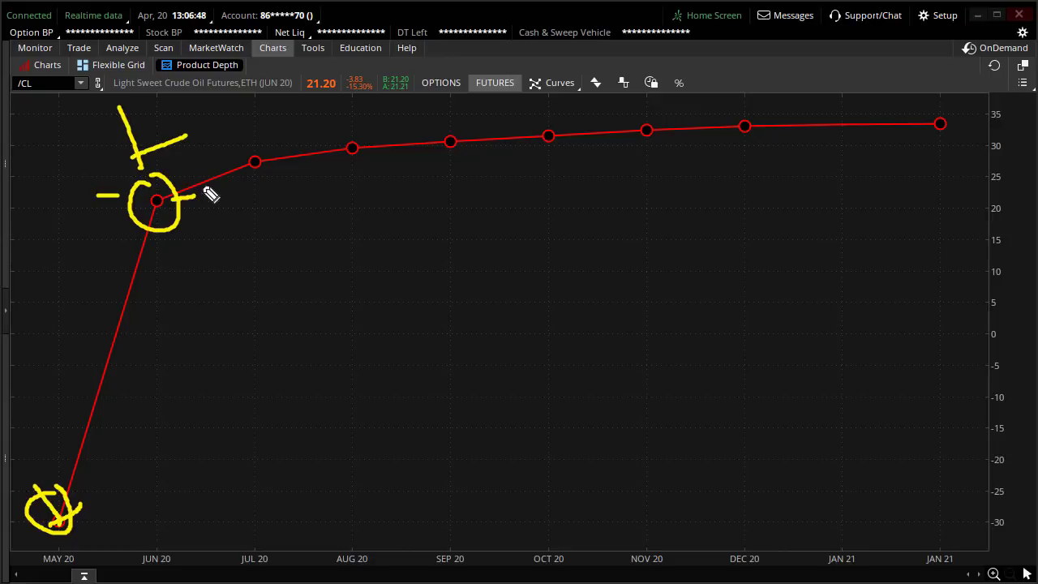
{"action": "key", "text": "Escape"}
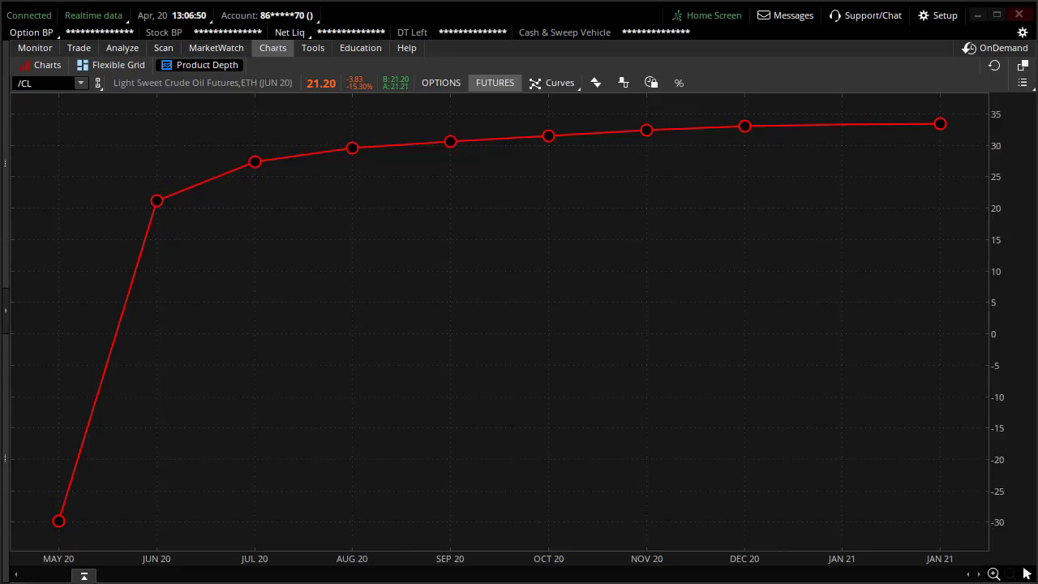
Reopen the Trade tab's All Products view with the /CL futures table and option chain.
{"action": "left_click", "coordinate": [86, 50]}
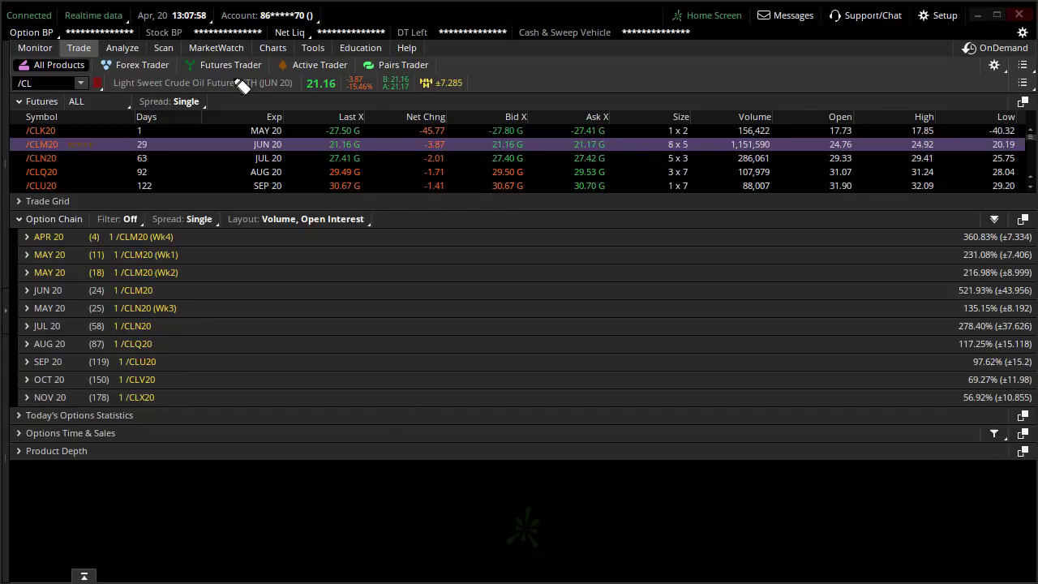
{"action": "left_click_drag", "start_coordinate": [123, 164], "coordinate": [172, 159]}
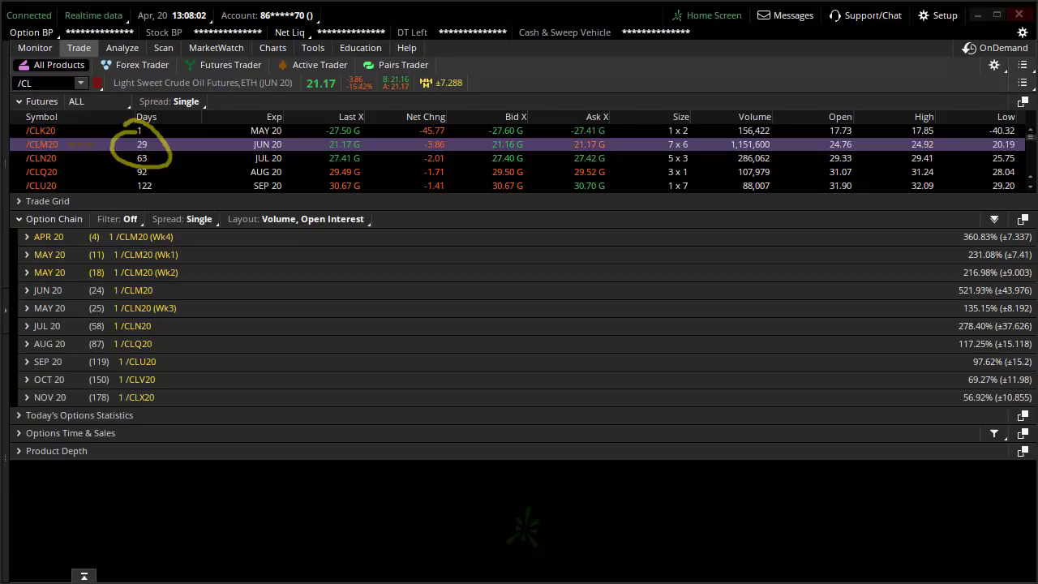
{"action": "mouse_move", "coordinate": [454, 138]}
{"action": "left_mouse_down"}
{"action": "mouse_move", "coordinate": [438, 155]}
{"action": "mouse_move", "coordinate": [451, 155]}
{"action": "left_mouse_up"}
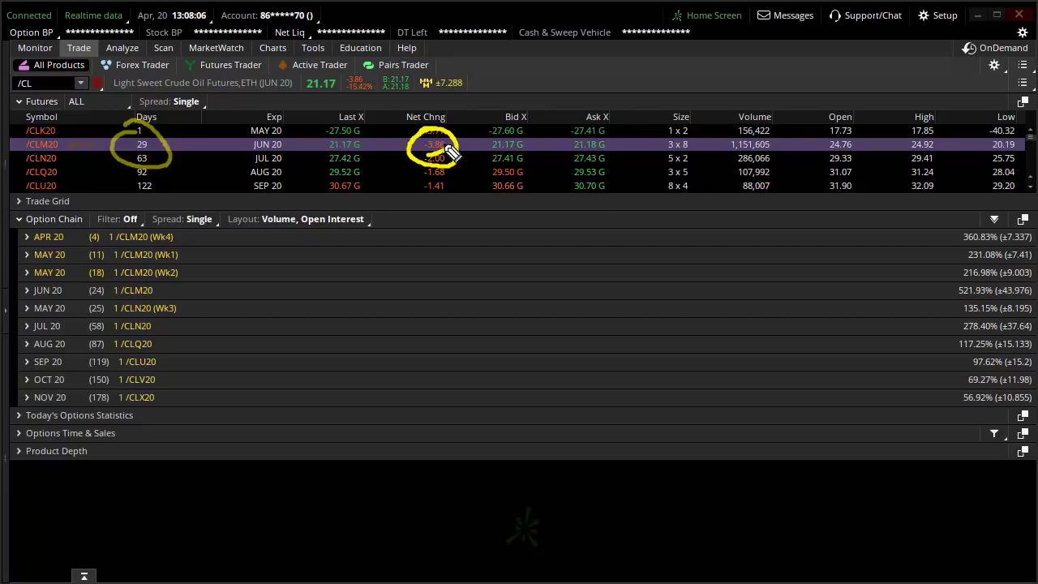
{"action": "left_click_drag", "start_coordinate": [347, 97], "coordinate": [372, 98]}
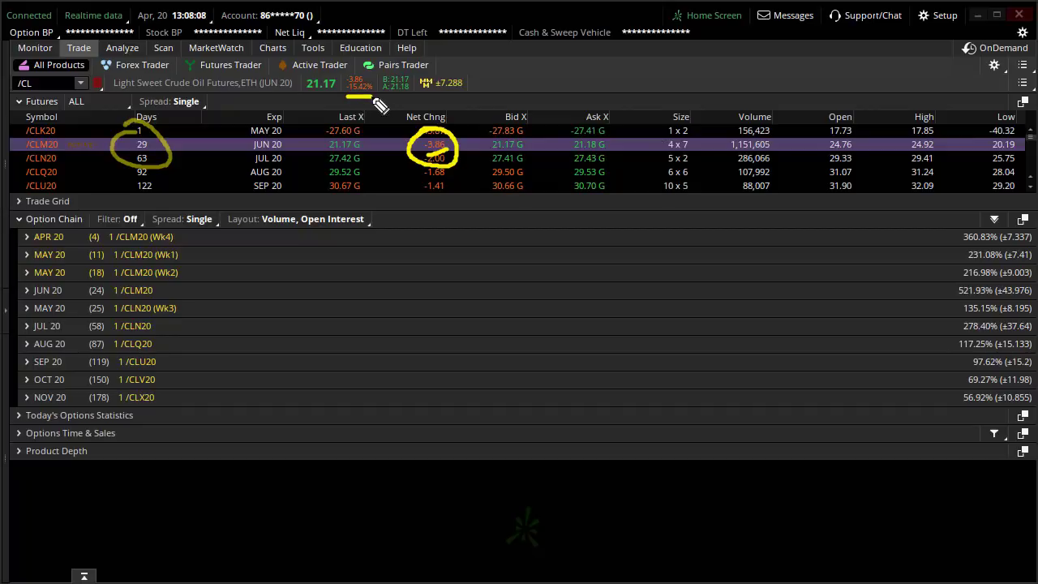
{"action": "left_click_drag", "start_coordinate": [331, 130], "coordinate": [361, 130]}
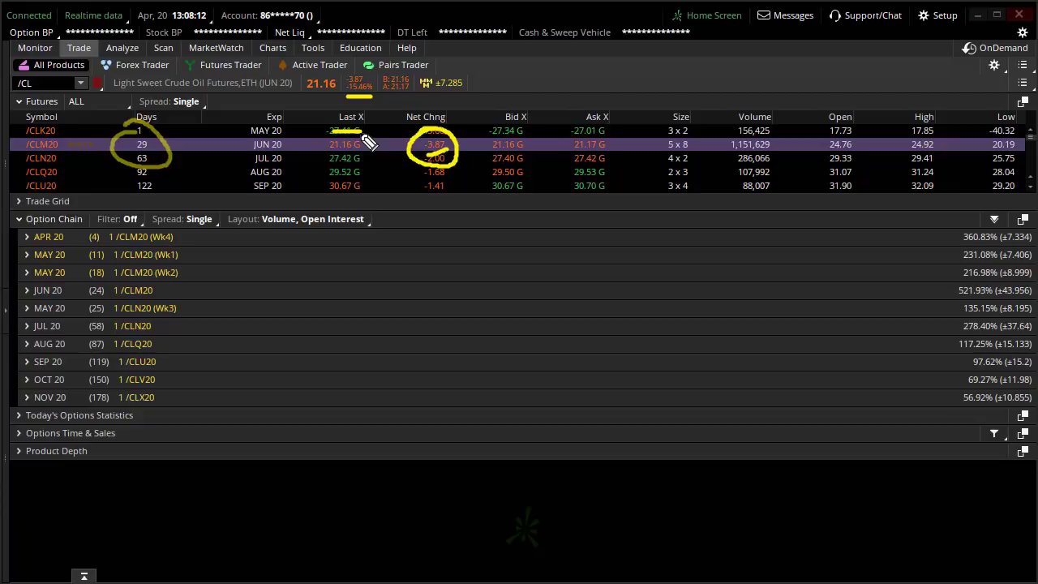
{"action": "left_click_drag", "start_coordinate": [306, 144], "coordinate": [293, 144]}
{"action": "left_click", "coordinate": [369, 143]}
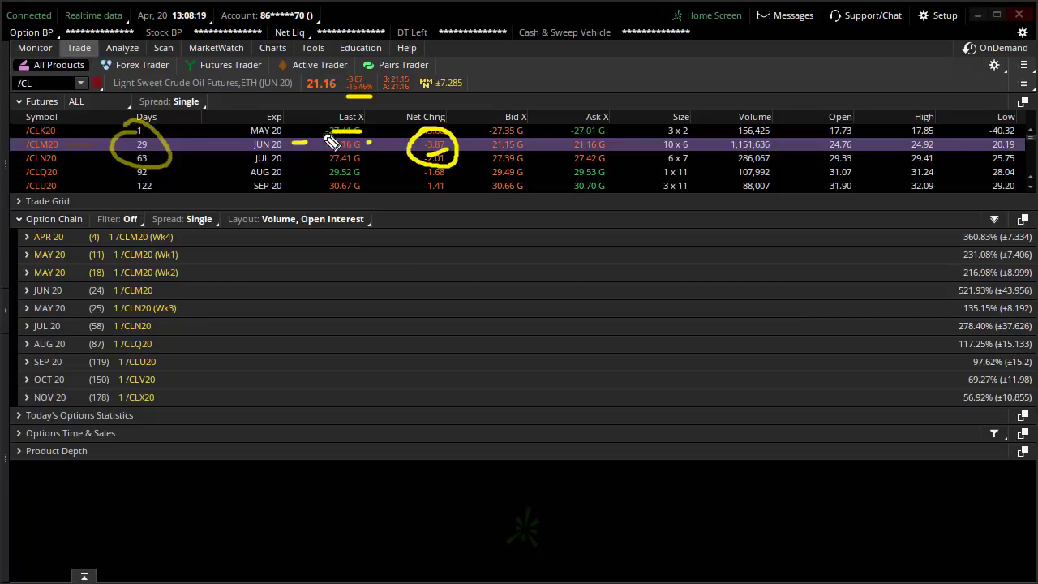
{"action": "left_click_drag", "start_coordinate": [315, 124], "coordinate": [329, 165]}
{"action": "left_click_drag", "start_coordinate": [375, 130], "coordinate": [375, 158]}
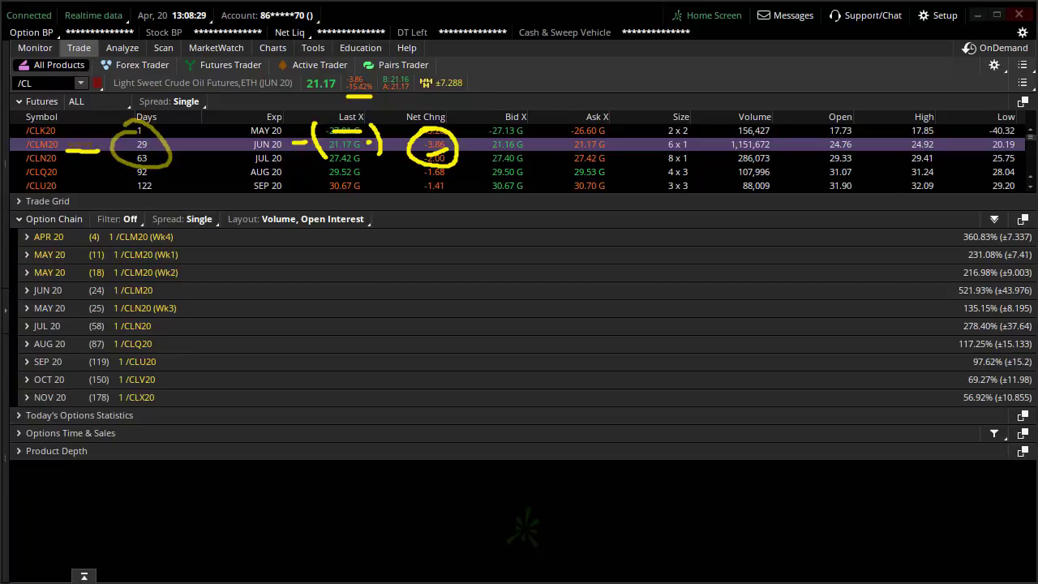
{"action": "key", "text": "e"}
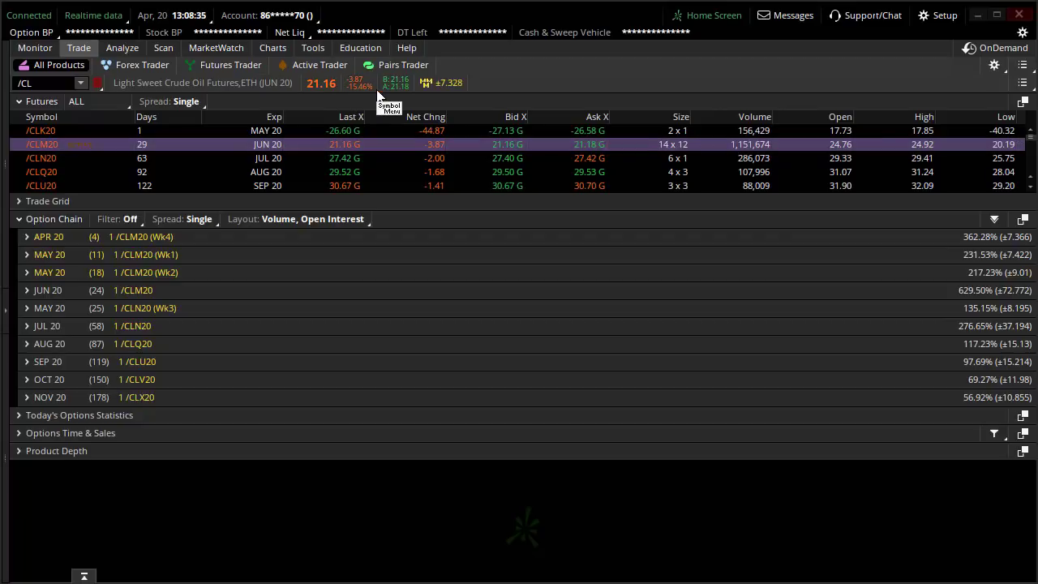
Show the /CL daily candlestick chart zoomed in, with the watchlist sidebar expanded.
{"action": "left_click", "coordinate": [274, 47]}
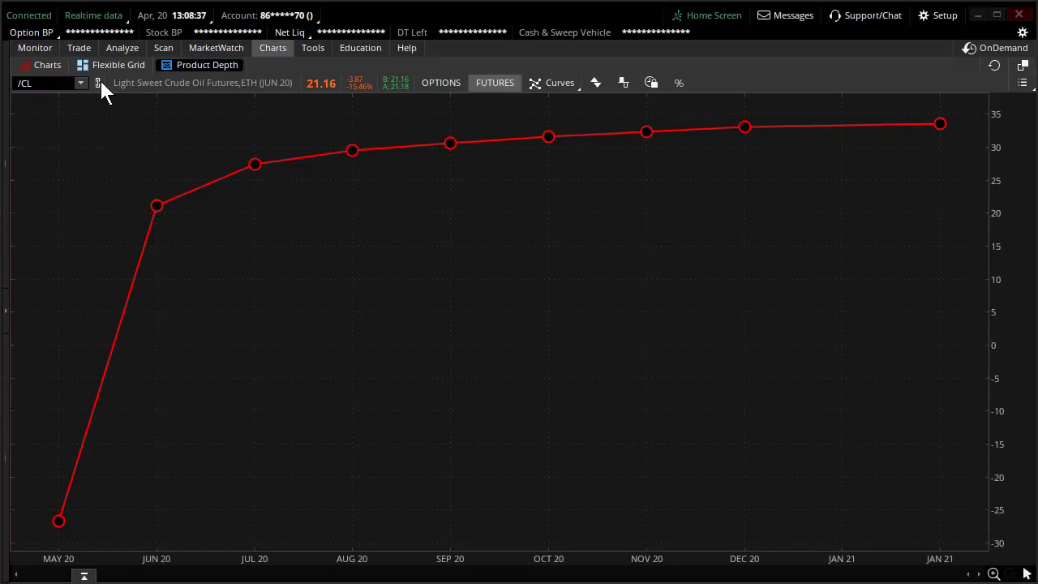
{"action": "left_click", "coordinate": [48, 64]}
{"action": "scroll", "coordinate": [959, 343], "scroll_direction": "up", "scroll_amount": 5}
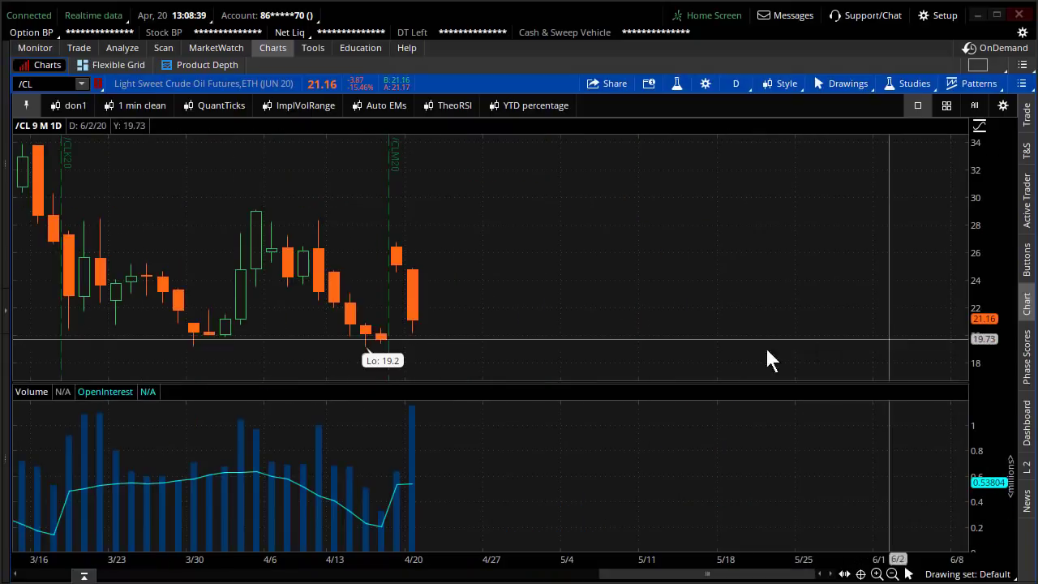
{"action": "left_click", "coordinate": [7, 320]}
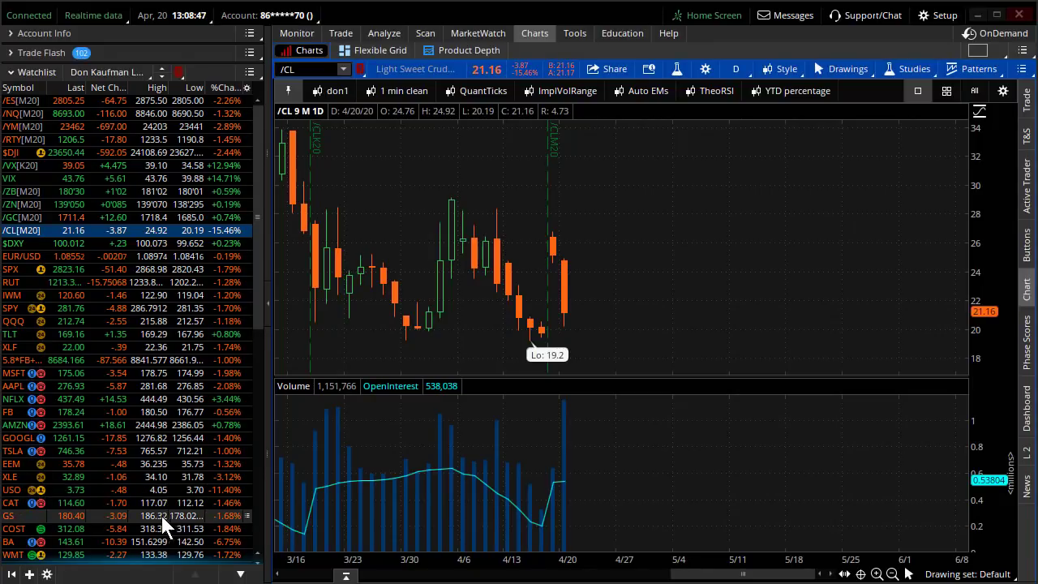
{"action": "scroll", "coordinate": [130, 483], "scroll_direction": "down", "scroll_amount": 1}
{"action": "scroll", "coordinate": [131, 482], "scroll_direction": "down", "scroll_amount": 1}
{"action": "scroll", "coordinate": [134, 491], "scroll_direction": "down", "scroll_amount": 1}
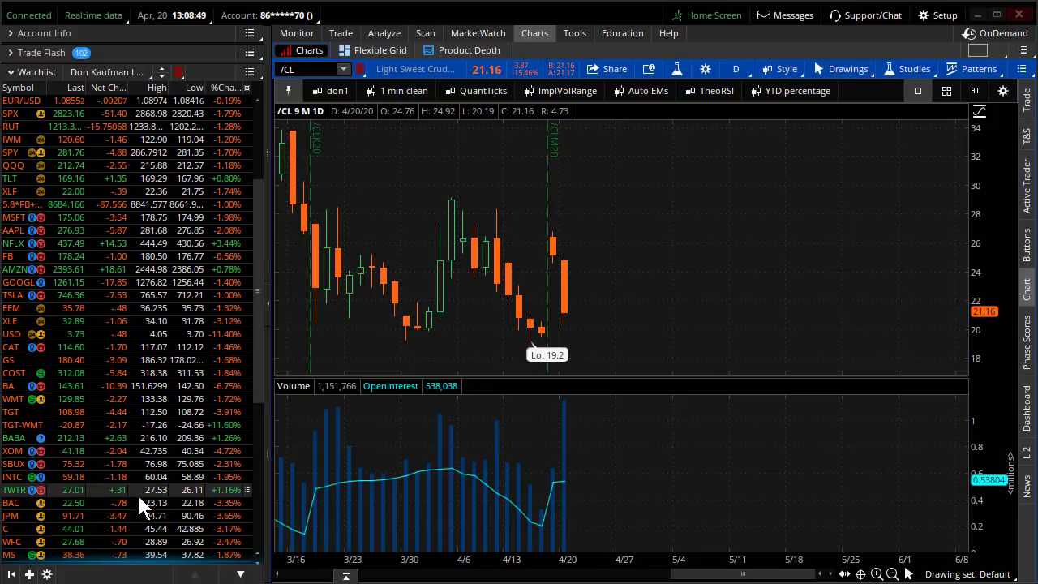
{"action": "scroll", "coordinate": [141, 499], "scroll_direction": "up", "scroll_amount": 3}
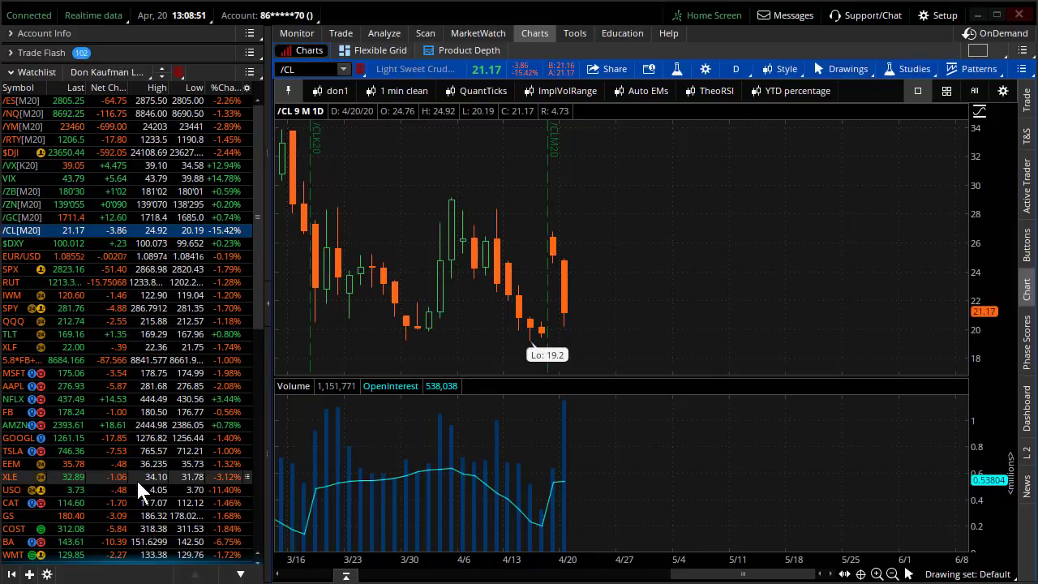
Chart USO from the watchlist, zoom to March–June, then return to the Trade page.
{"action": "left_click", "coordinate": [140, 490]}
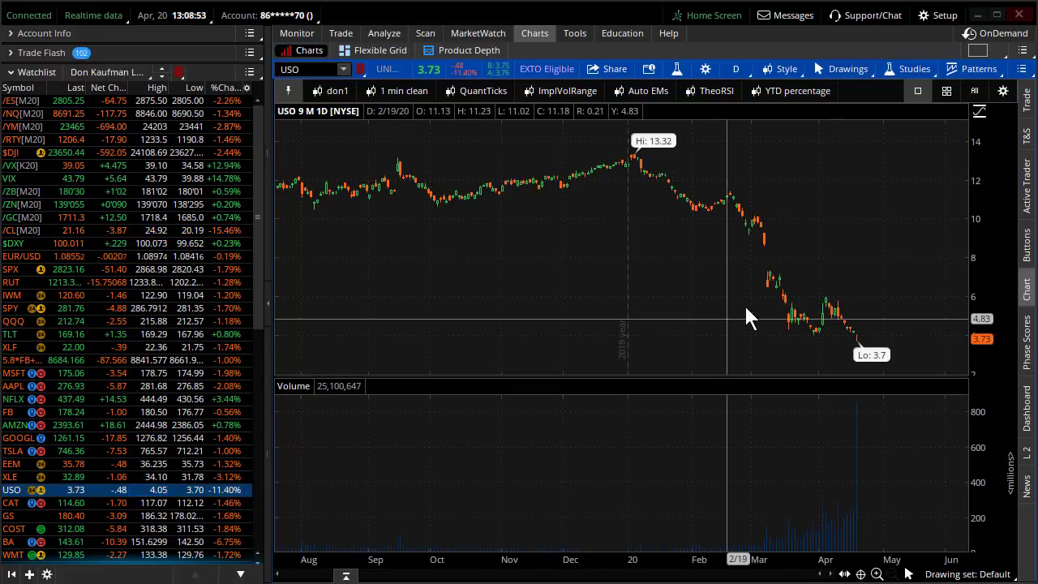
{"action": "left_click_drag", "start_coordinate": [744, 306], "coordinate": [865, 336]}
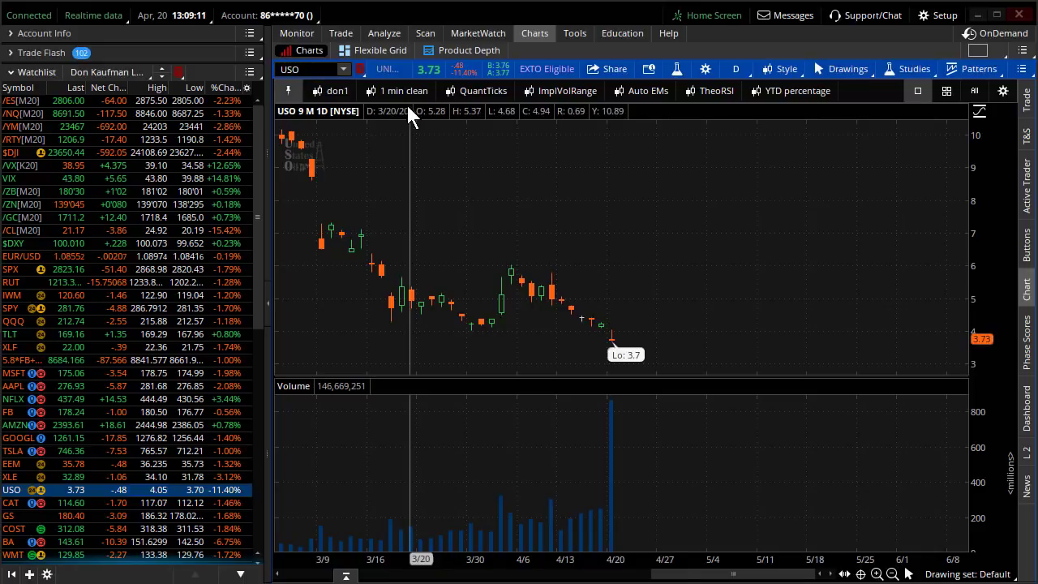
{"action": "left_click", "coordinate": [340, 33]}
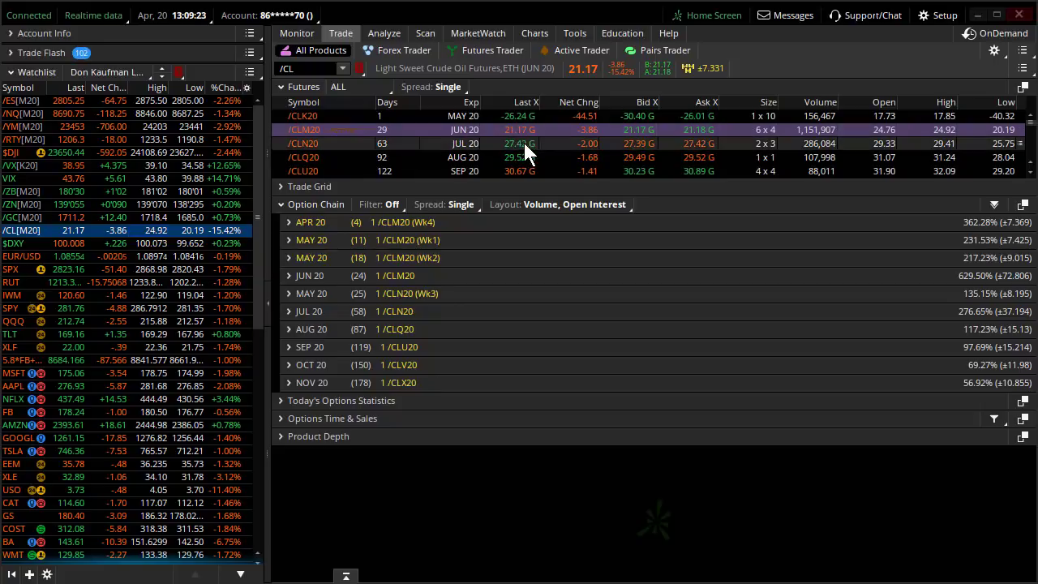
Point out the June /CLM20 and July /CLN20 crude contracts in the futures list.
{"action": "left_click", "coordinate": [394, 128]}
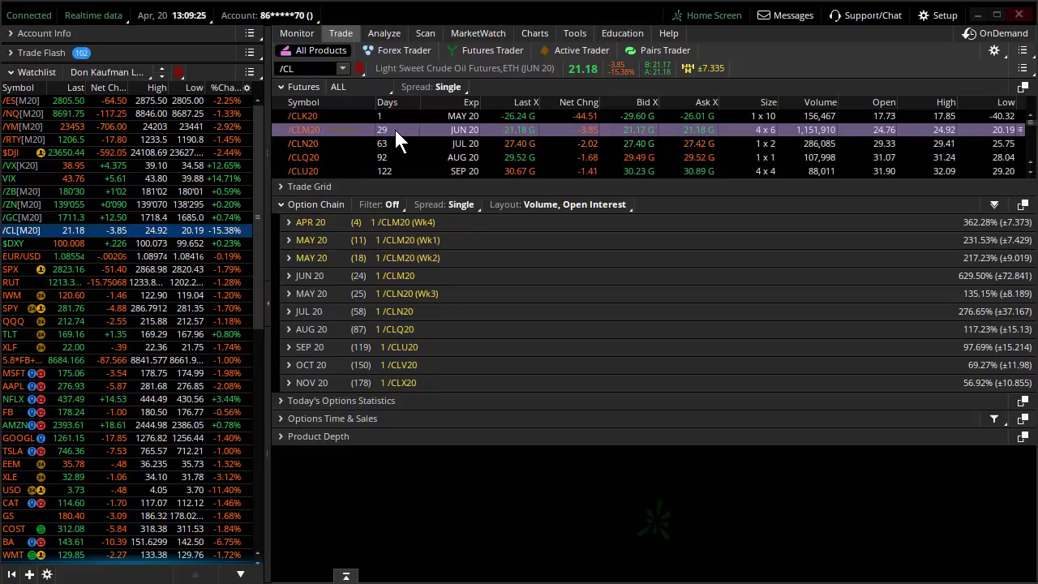
{"action": "left_click", "coordinate": [391, 145]}
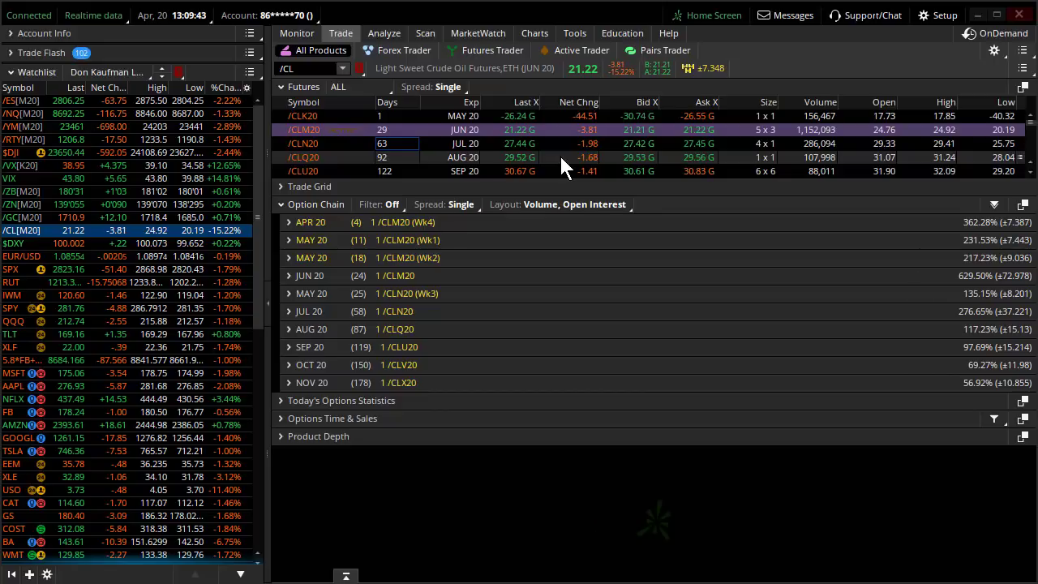
{"action": "left_click", "coordinate": [377, 132]}
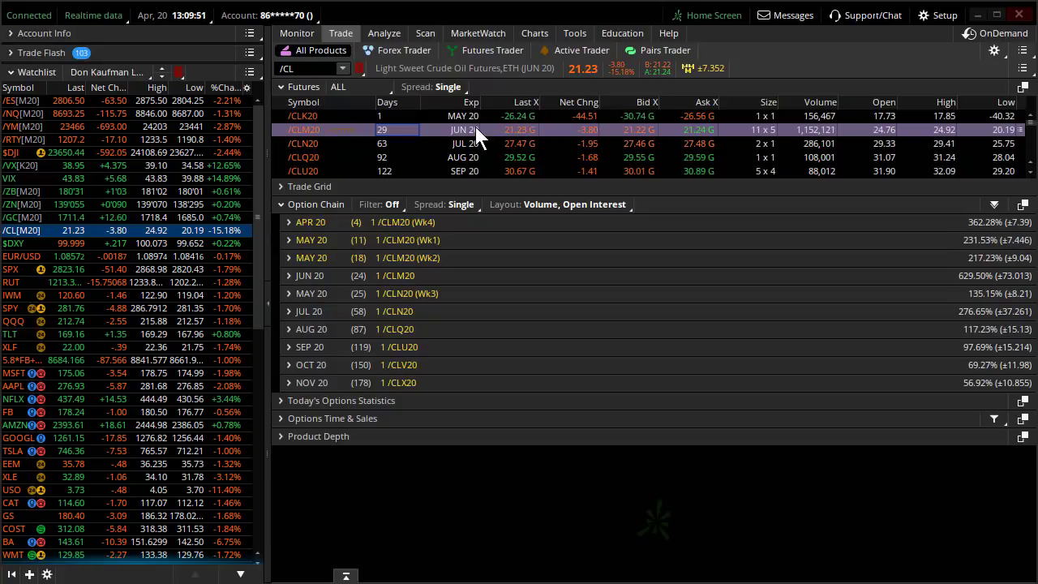
{"action": "scroll", "coordinate": [535, 146], "scroll_direction": "down", "scroll_amount": 5}
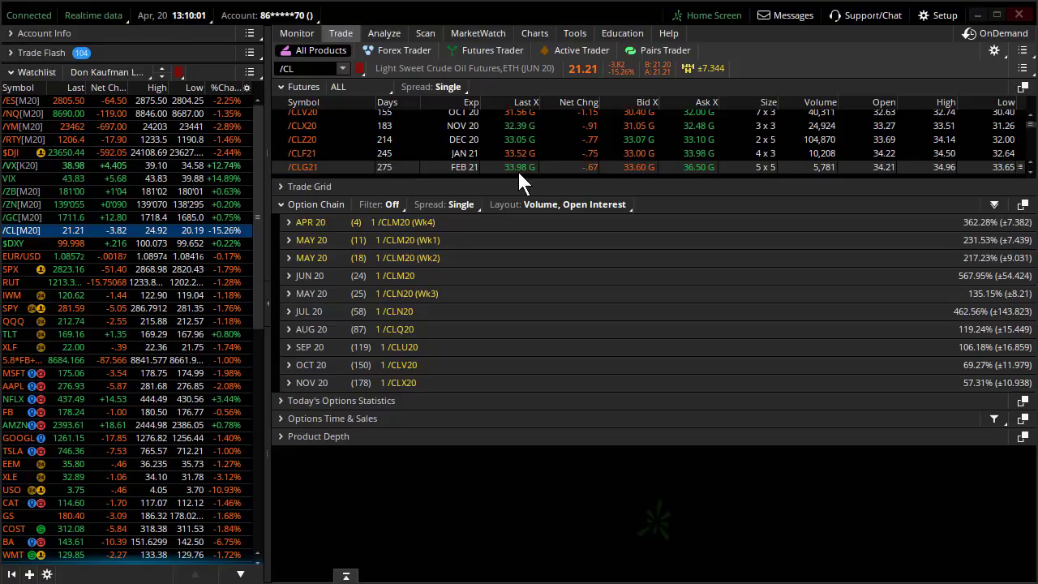
{"action": "scroll", "coordinate": [527, 162], "scroll_direction": "up", "scroll_amount": 5}
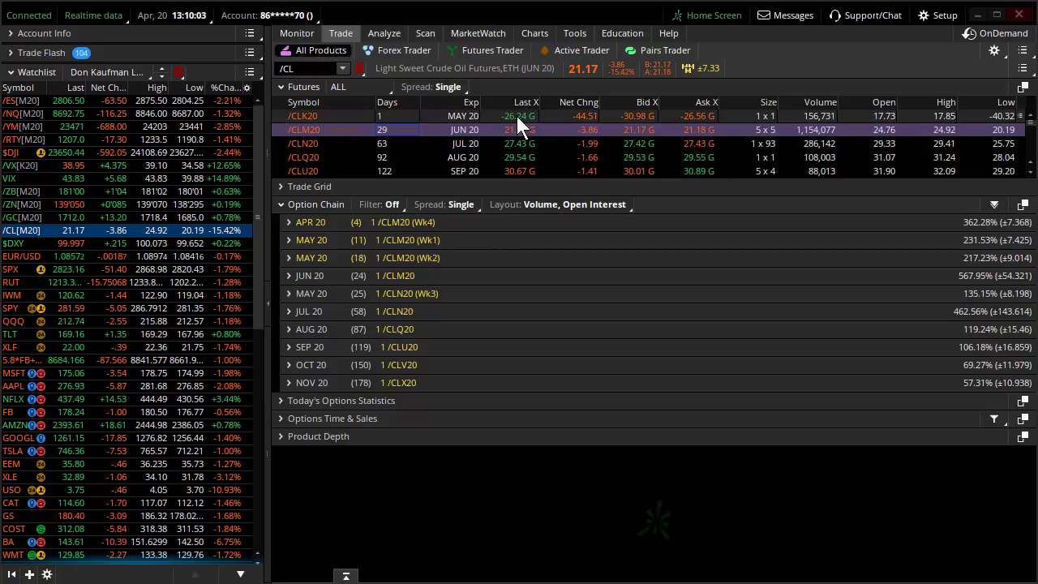
Load /ES futures and view them as a 1-minute intraday chart.
{"action": "left_click", "coordinate": [156, 102]}
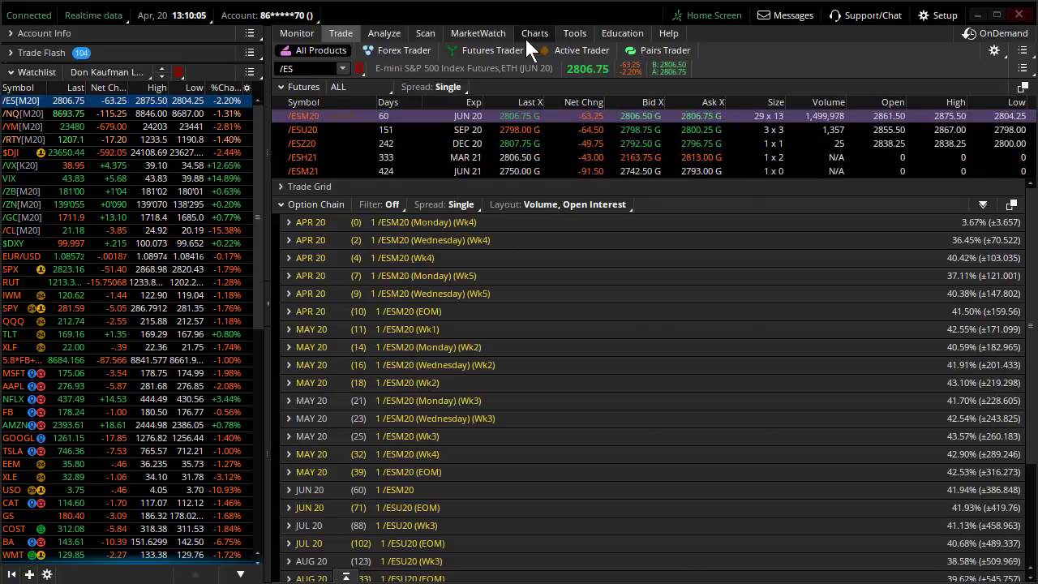
{"action": "left_click", "coordinate": [533, 35]}
{"action": "left_click", "coordinate": [403, 90]}
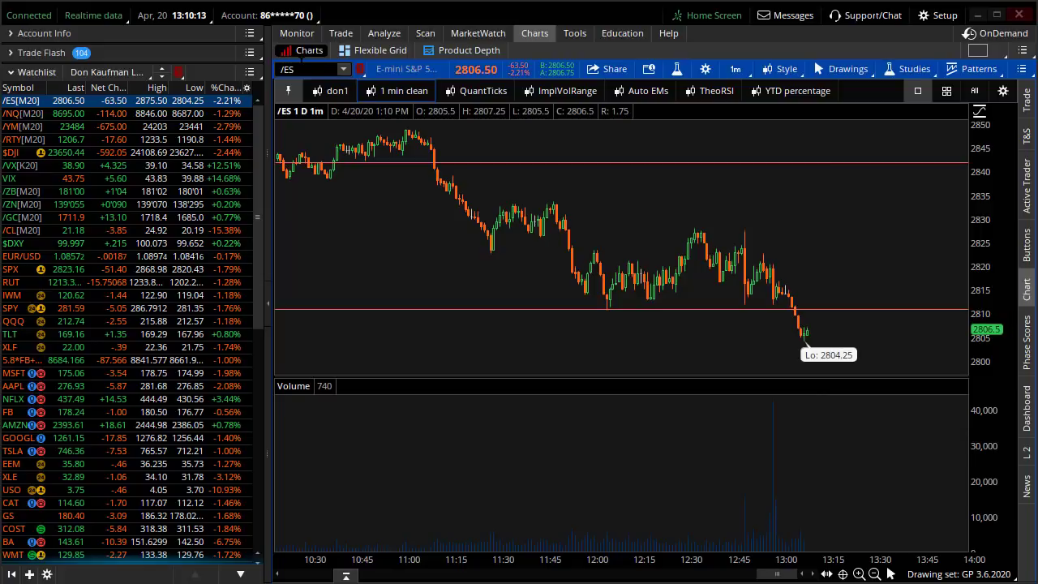
Chart IBM zoomed to today's session, then bring up its option chain.
{"action": "type", "text": "IBM"}
{"action": "key", "text": "Return"}
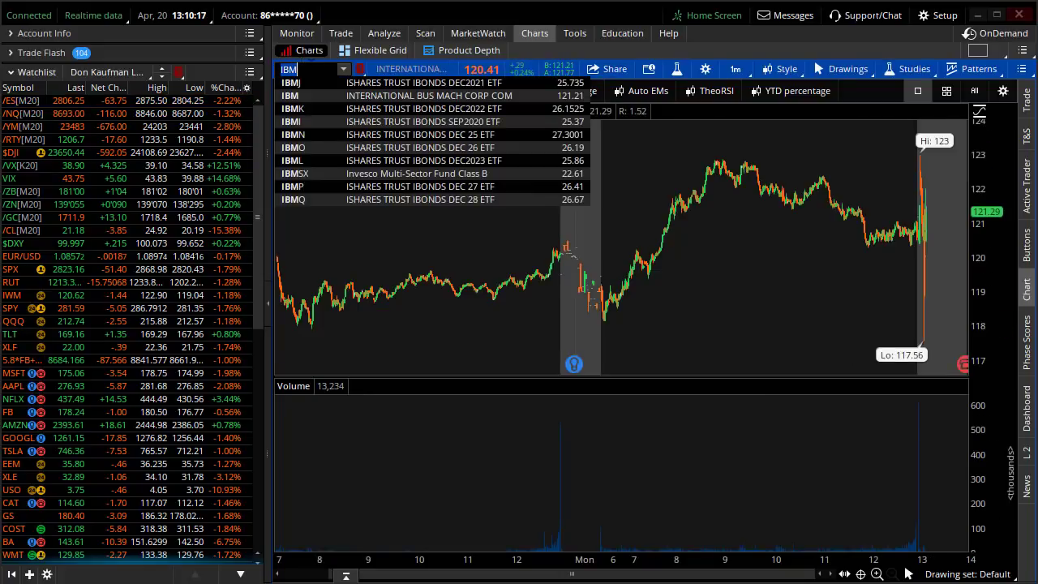
{"action": "left_click_drag", "start_coordinate": [965, 225], "coordinate": [836, 229]}
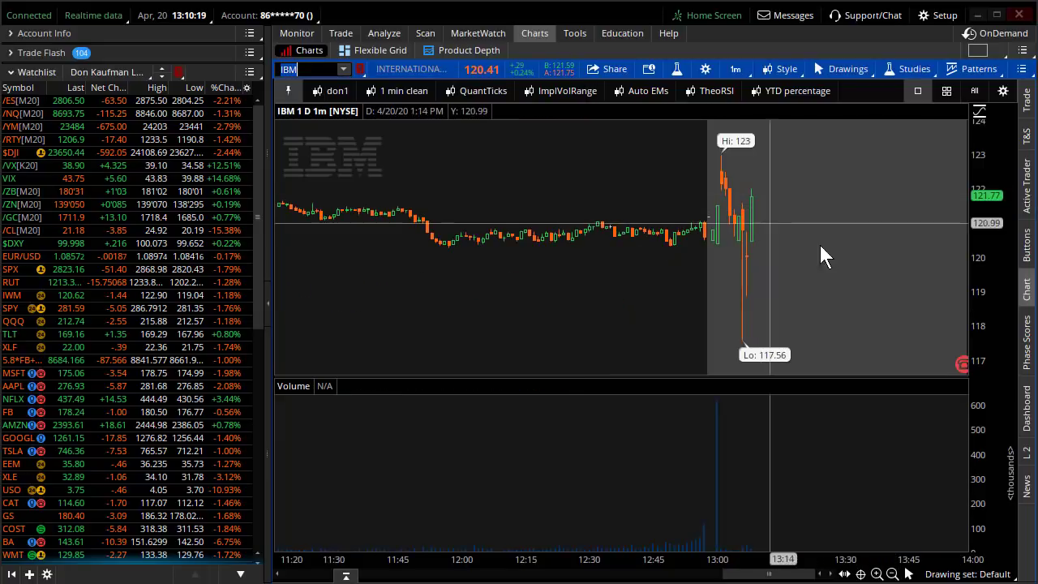
{"action": "left_click", "coordinate": [341, 33]}
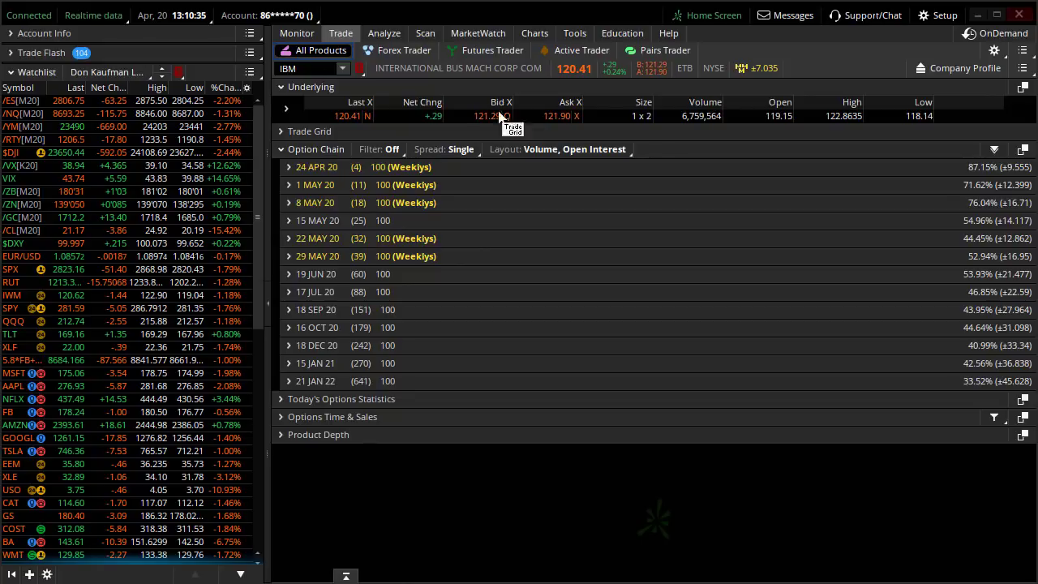
Expand IBM's 24 APR 20 options, show 14 strikes, collapse them, and load /ES futures.
{"action": "left_click", "coordinate": [325, 167]}
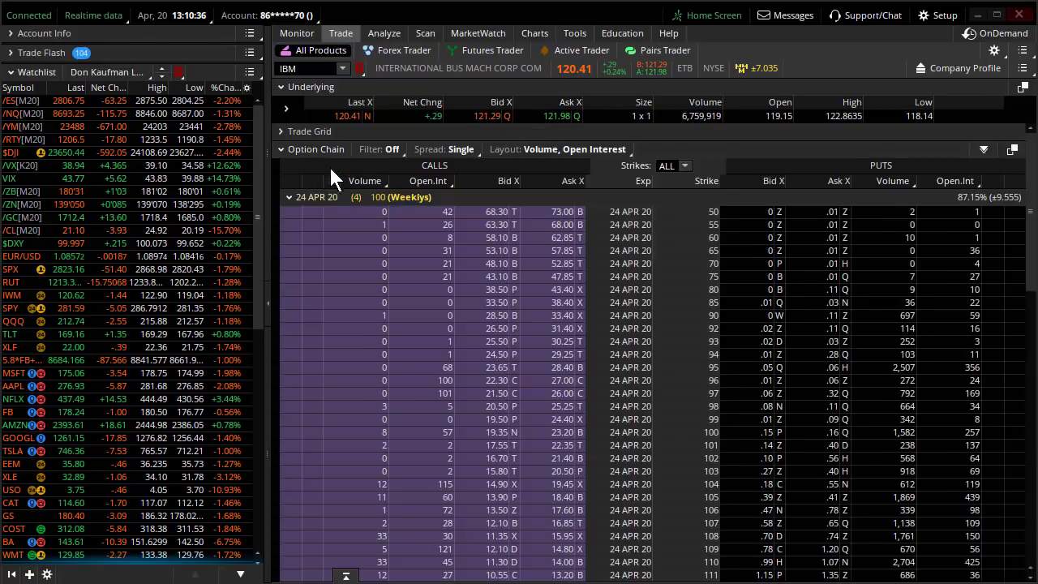
{"action": "left_click", "coordinate": [678, 168]}
{"action": "left_click", "coordinate": [677, 289]}
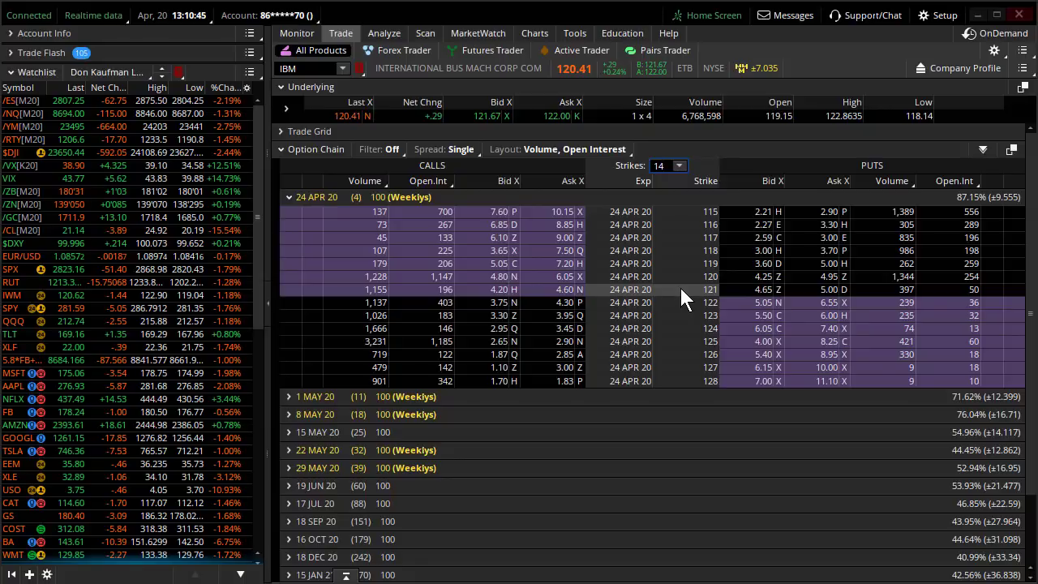
{"action": "left_click", "coordinate": [308, 197]}
{"action": "left_click", "coordinate": [155, 100]}
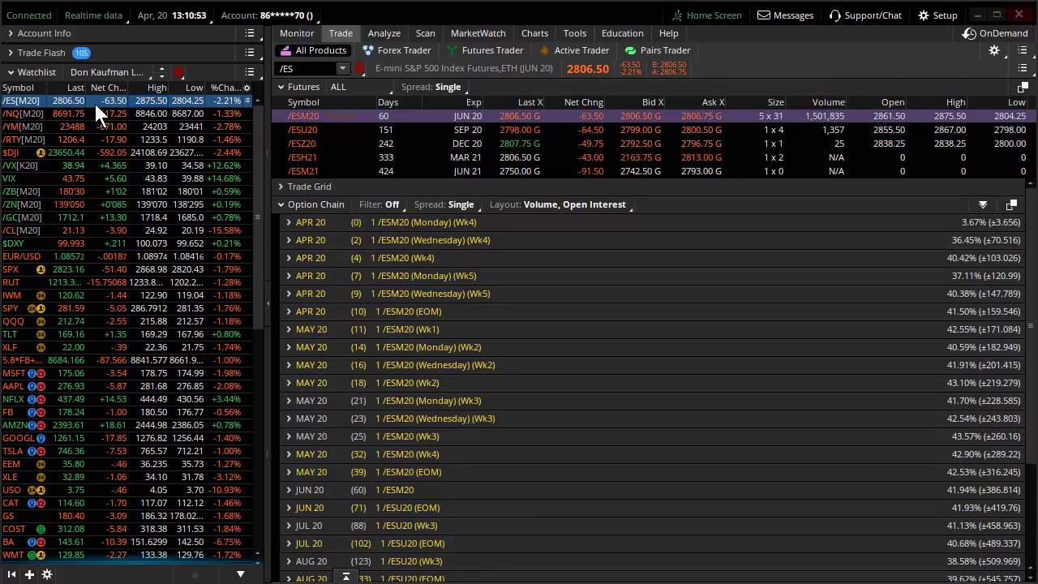
Filter the /ES futures list to ACTIVE ONLY, then load SPY on the trade page.
{"action": "left_click", "coordinate": [339, 87]}
{"action": "left_click", "coordinate": [368, 108]}
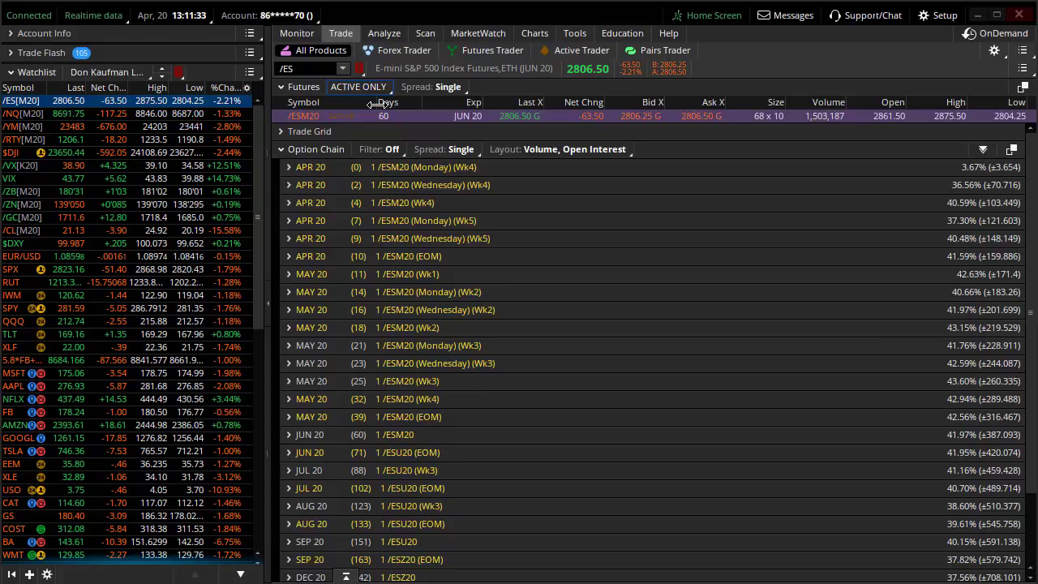
{"action": "mouse_move", "coordinate": [528, 29]}
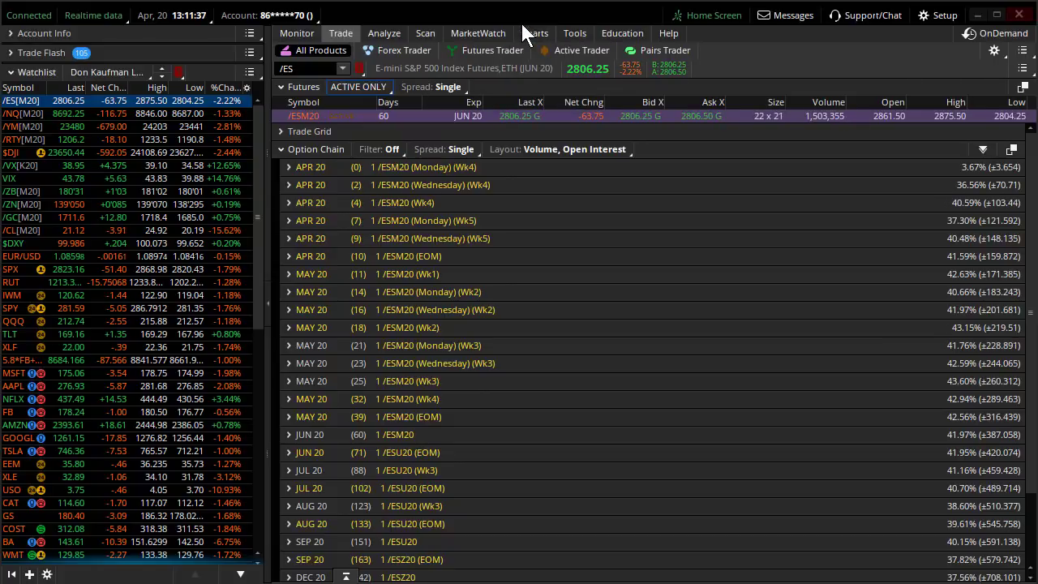
{"action": "left_click", "coordinate": [95, 312]}
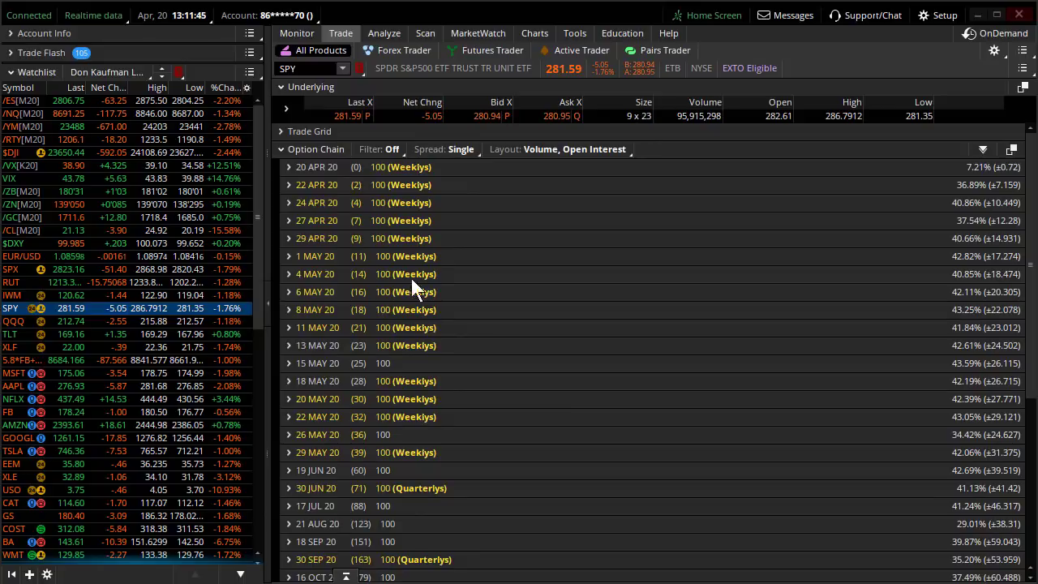
Expand SPY's 15 MAY 20 strikes, replace Open Interest with Impl Vol, and hide the watchlist.
{"action": "scroll", "coordinate": [367, 237], "scroll_direction": "down", "scroll_amount": 2}
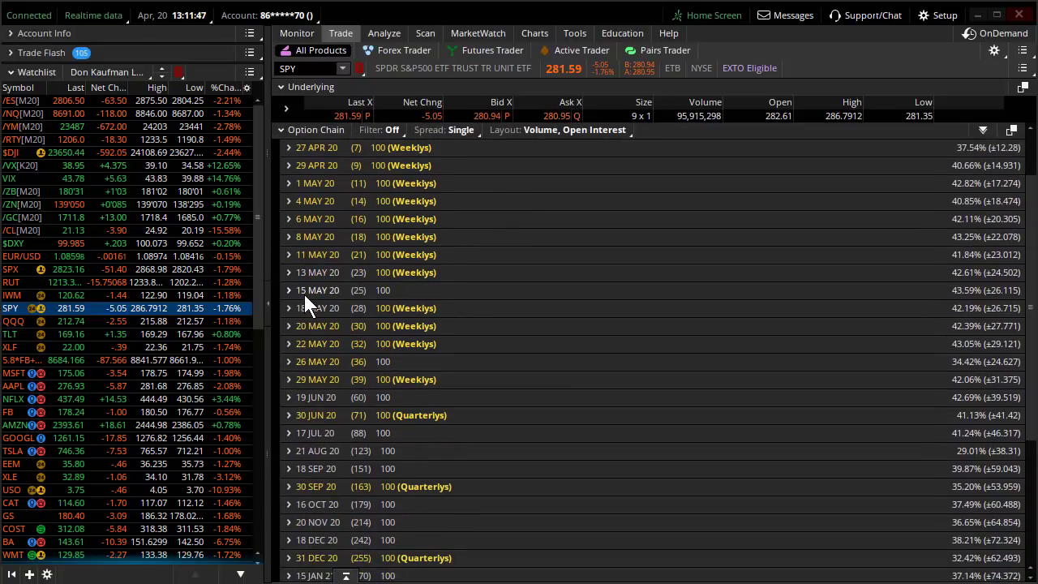
{"action": "left_click", "coordinate": [308, 296]}
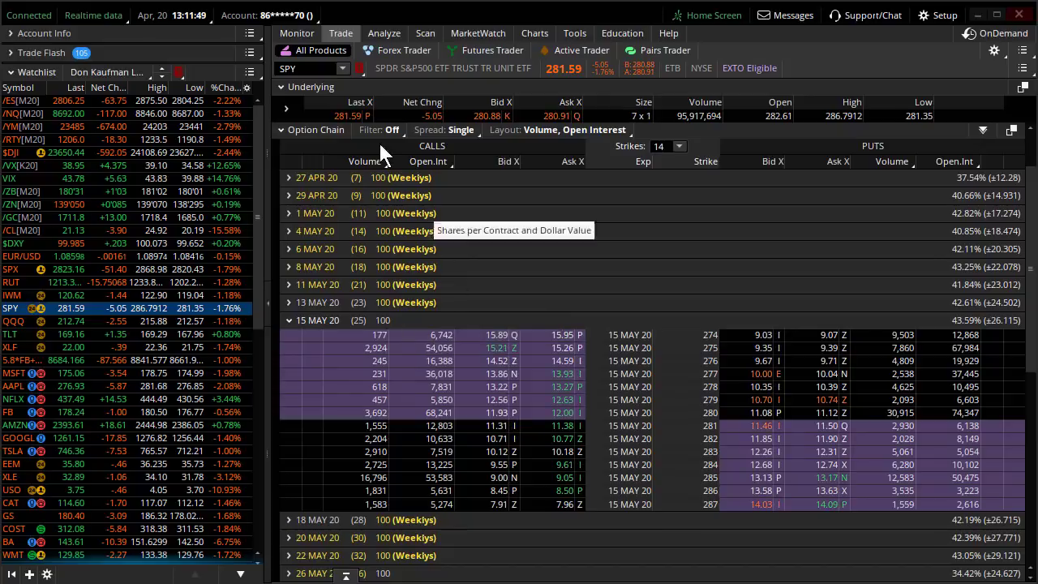
{"action": "left_click", "coordinate": [427, 160]}
{"action": "mouse_move", "coordinate": [479, 242]}
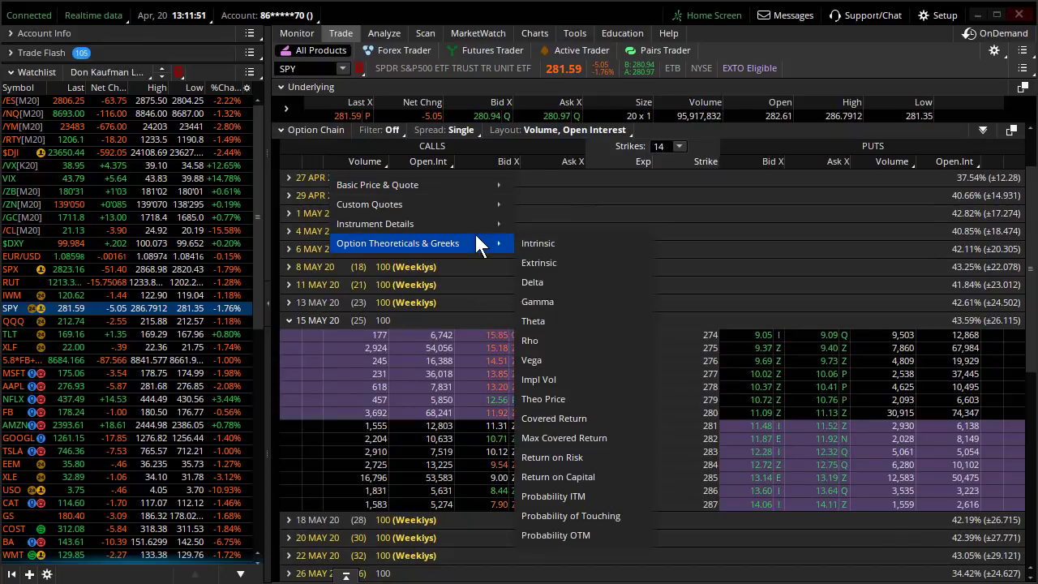
{"action": "left_click", "coordinate": [542, 378]}
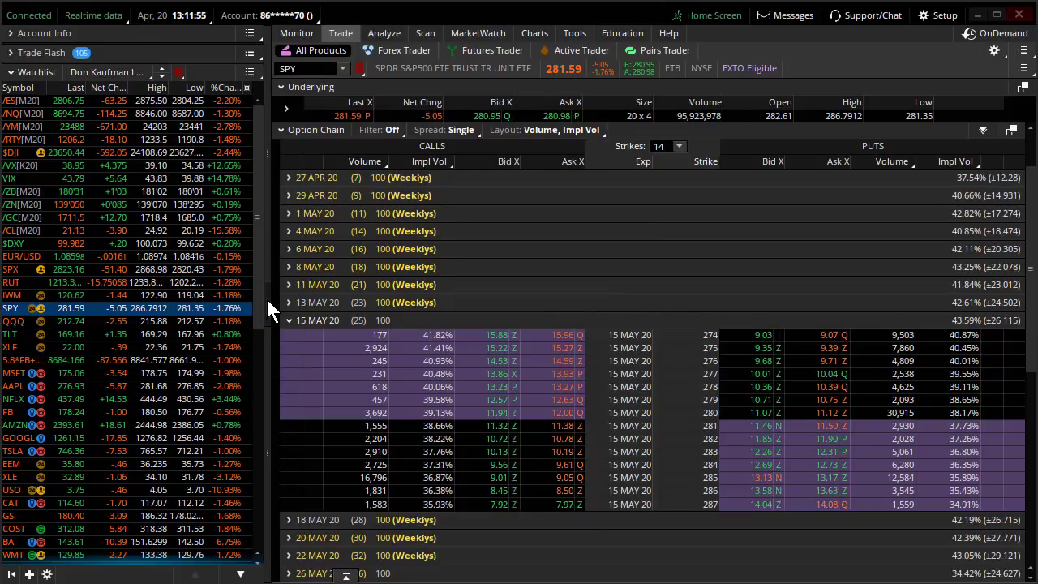
{"action": "left_click", "coordinate": [267, 298]}
{"action": "scroll", "coordinate": [374, 308], "scroll_direction": "down", "scroll_amount": 3}
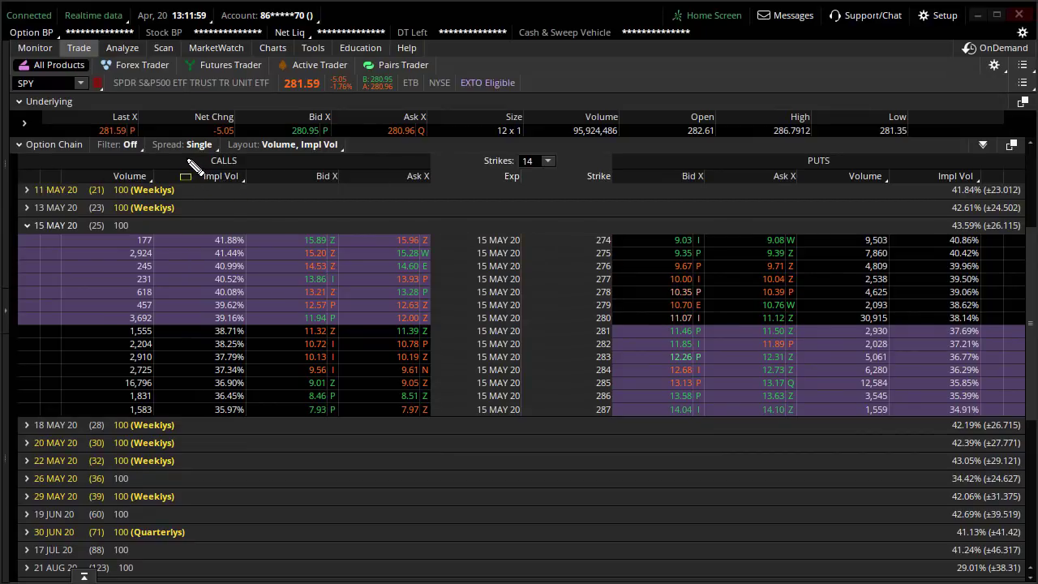
{"action": "mouse_move", "coordinate": [187, 159]}
{"action": "left_mouse_down"}
{"action": "mouse_move", "coordinate": [272, 328]}
{"action": "mouse_move", "coordinate": [261, 429]}
{"action": "left_mouse_up"}
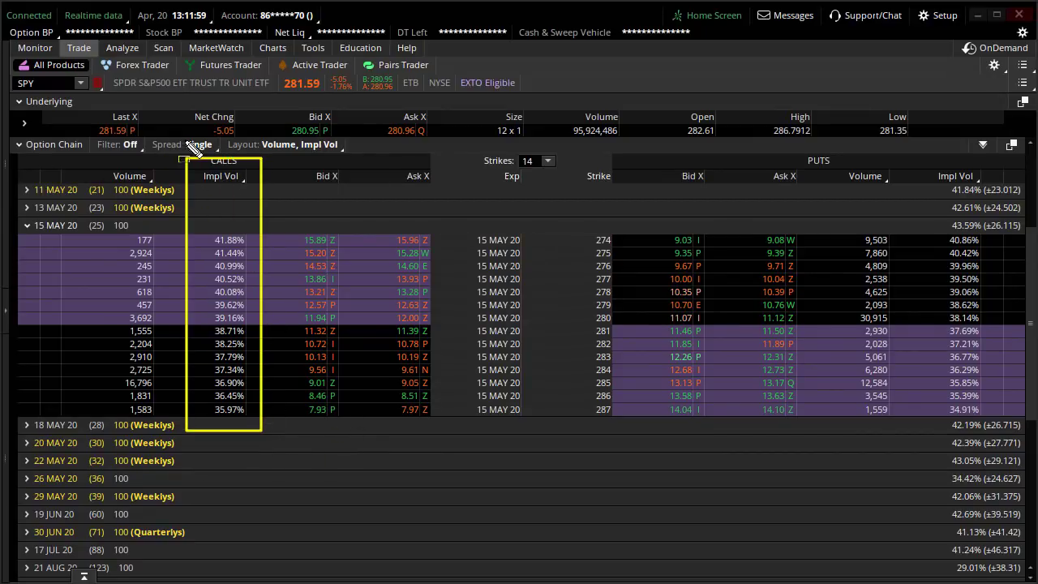
{"action": "left_click_drag", "start_coordinate": [193, 147], "coordinate": [248, 173]}
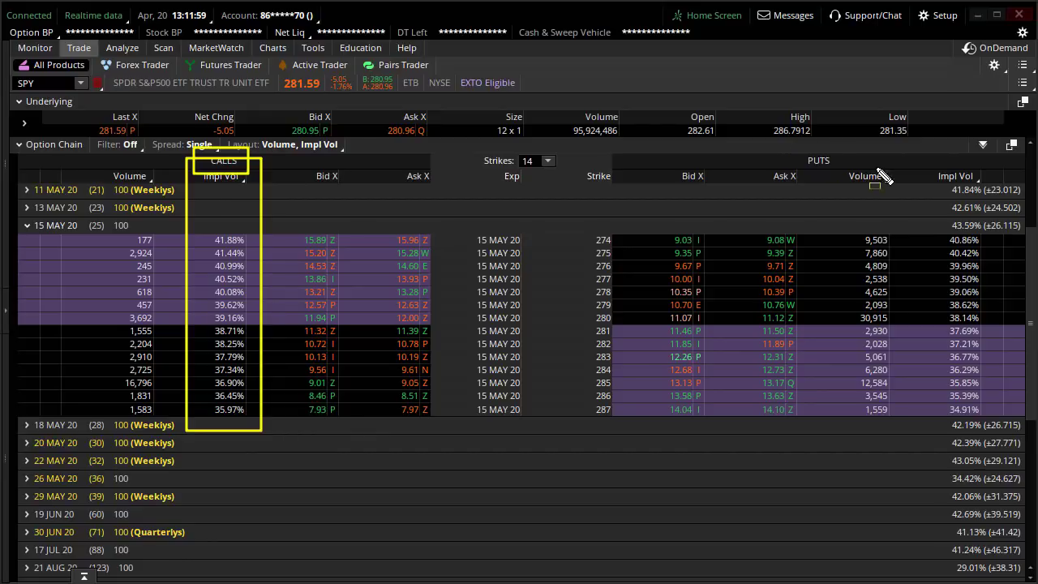
{"action": "mouse_move", "coordinate": [929, 158]}
{"action": "left_mouse_down"}
{"action": "mouse_move", "coordinate": [1018, 420]}
{"action": "mouse_move", "coordinate": [997, 438]}
{"action": "left_mouse_up"}
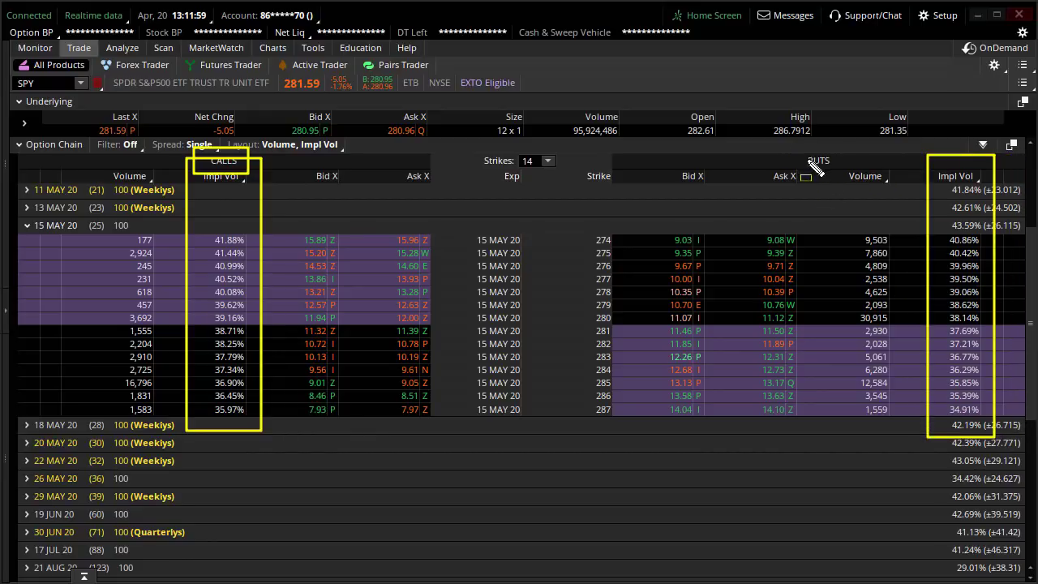
{"action": "left_click_drag", "start_coordinate": [819, 170], "coordinate": [833, 174]}
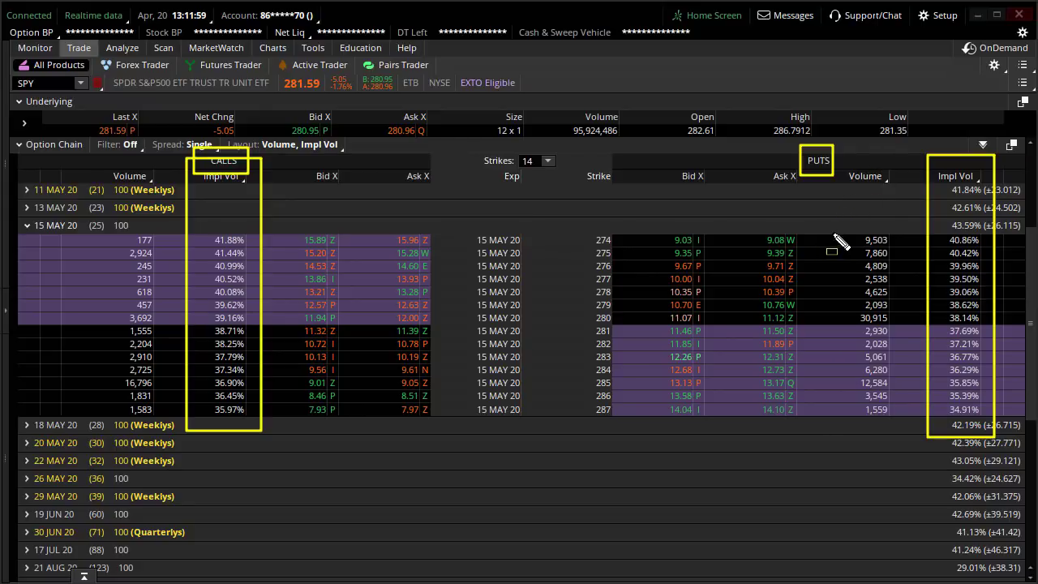
{"action": "mouse_move", "coordinate": [864, 234]}
{"action": "left_mouse_down"}
{"action": "mouse_move", "coordinate": [1001, 248]}
{"action": "mouse_move", "coordinate": [1008, 261]}
{"action": "left_mouse_up"}
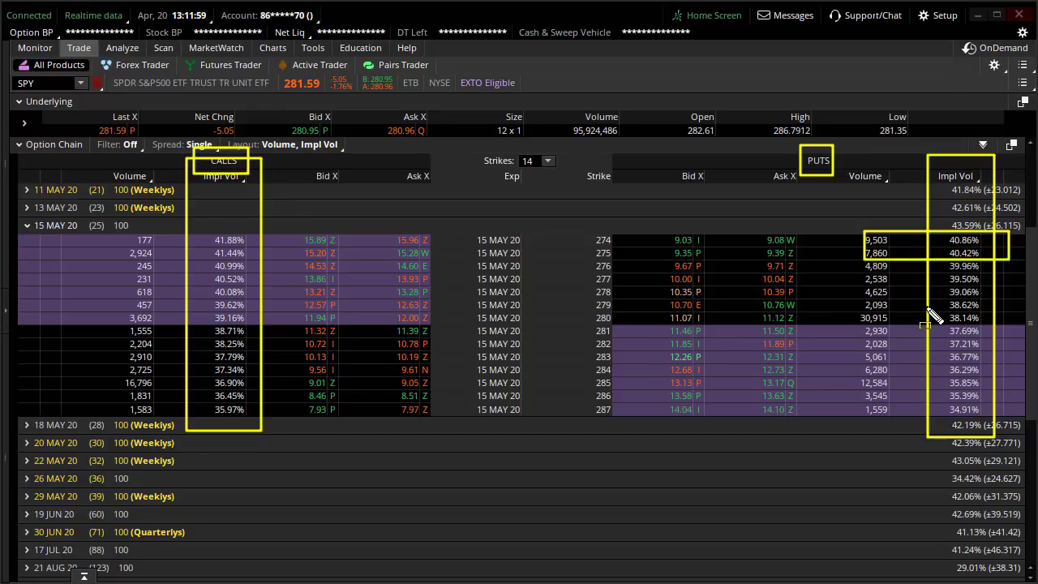
{"action": "mouse_move", "coordinate": [927, 307]}
{"action": "left_mouse_down"}
{"action": "mouse_move", "coordinate": [1004, 339]}
{"action": "mouse_move", "coordinate": [993, 331]}
{"action": "left_mouse_up"}
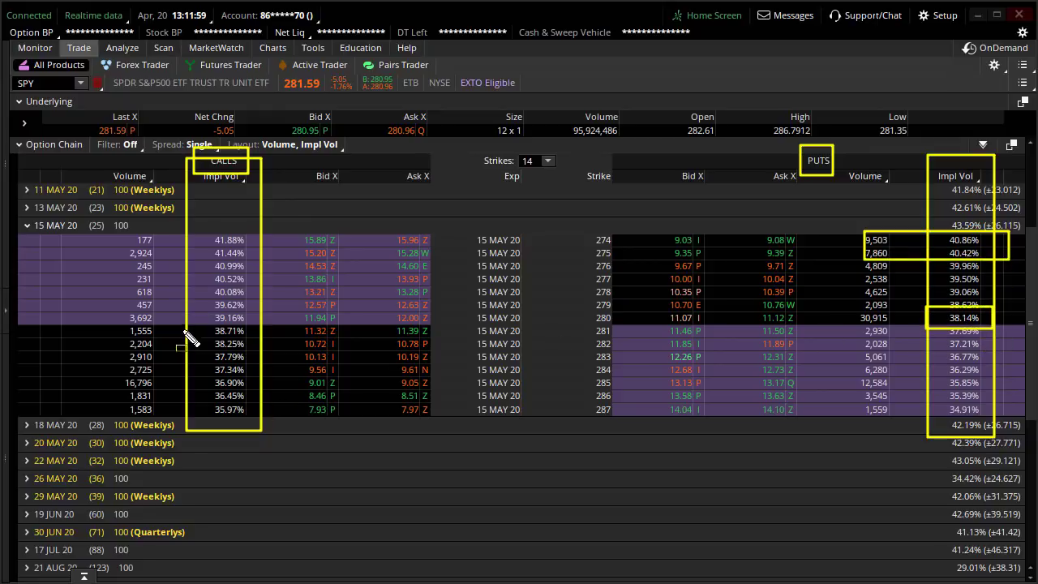
{"action": "left_click_drag", "start_coordinate": [160, 323], "coordinate": [280, 340]}
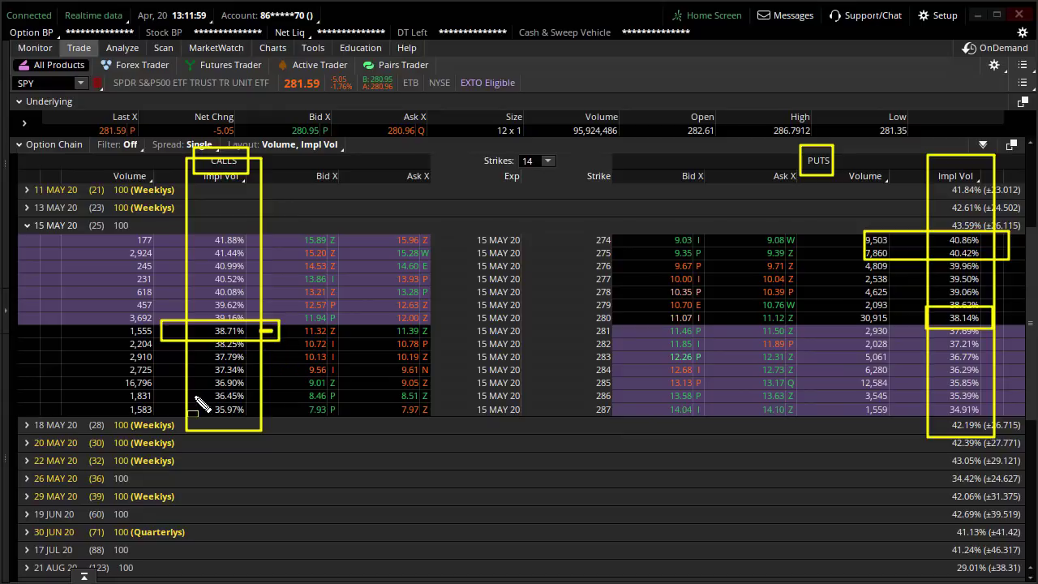
{"action": "left_click_drag", "start_coordinate": [205, 406], "coordinate": [267, 430]}
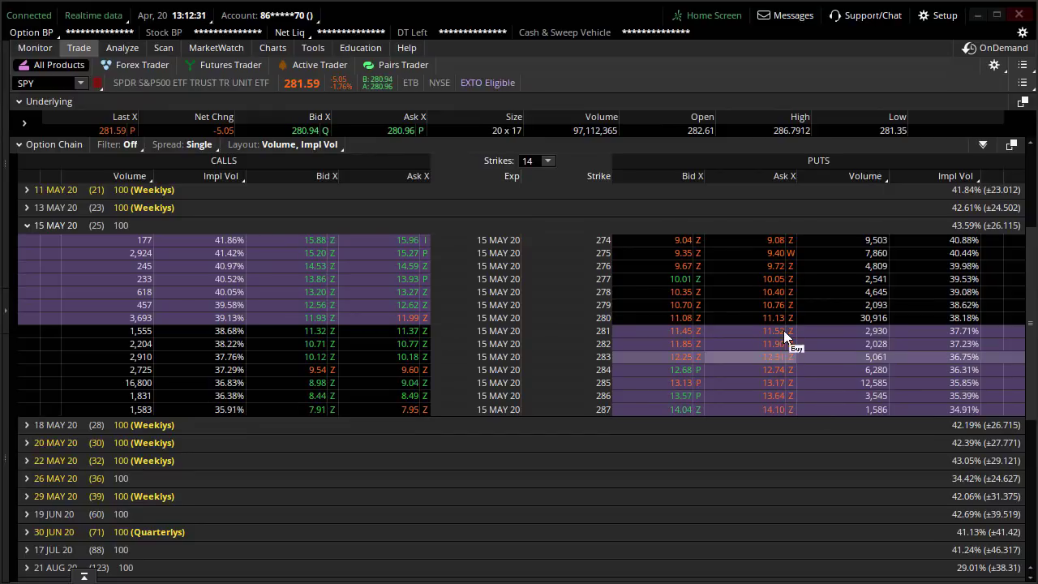
{"action": "left_click", "coordinate": [771, 343]}
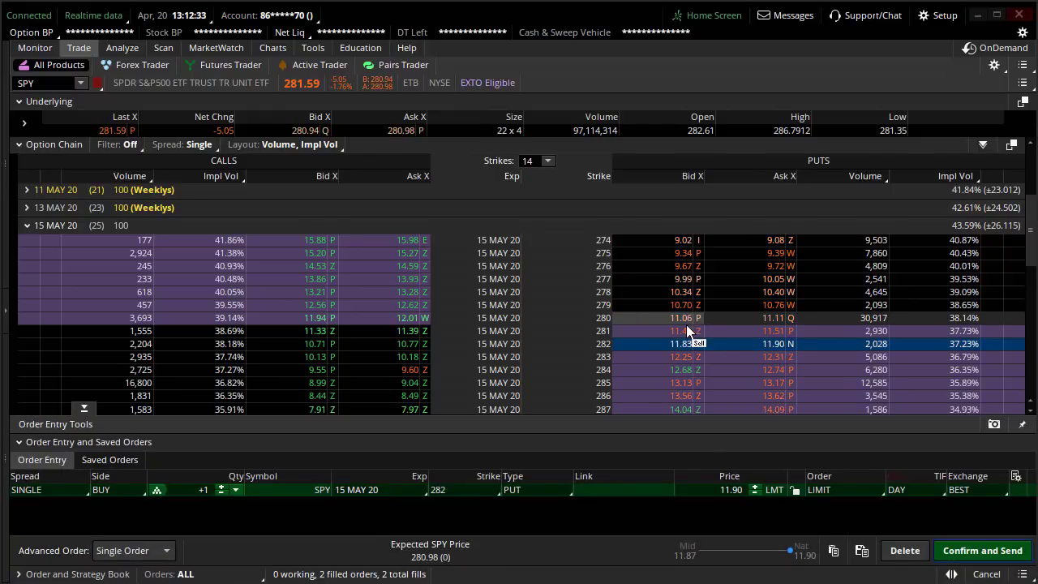
{"action": "left_click", "coordinate": [678, 318], "text": "ctrl"}
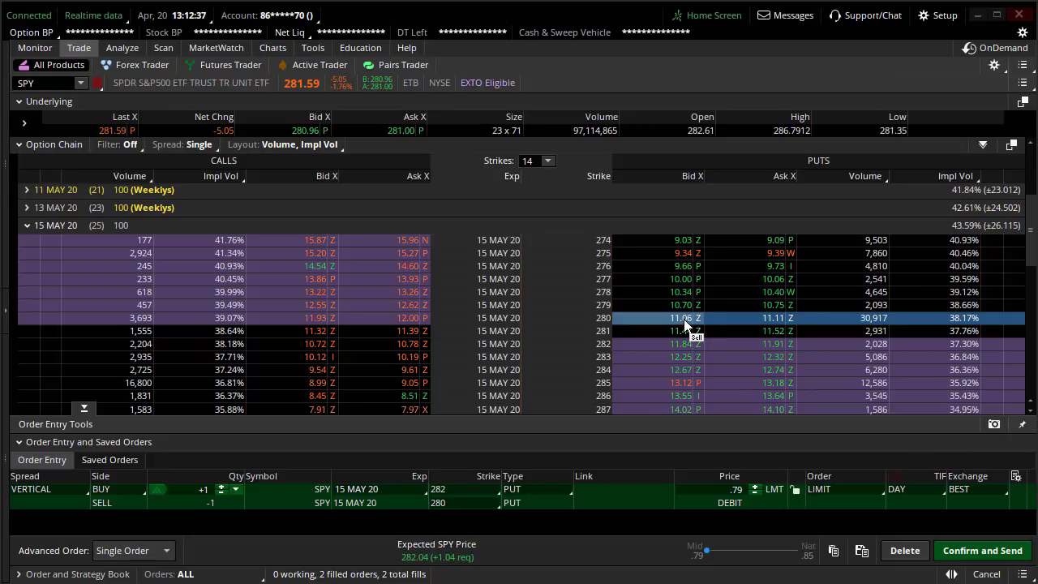
{"action": "left_click", "coordinate": [905, 550]}
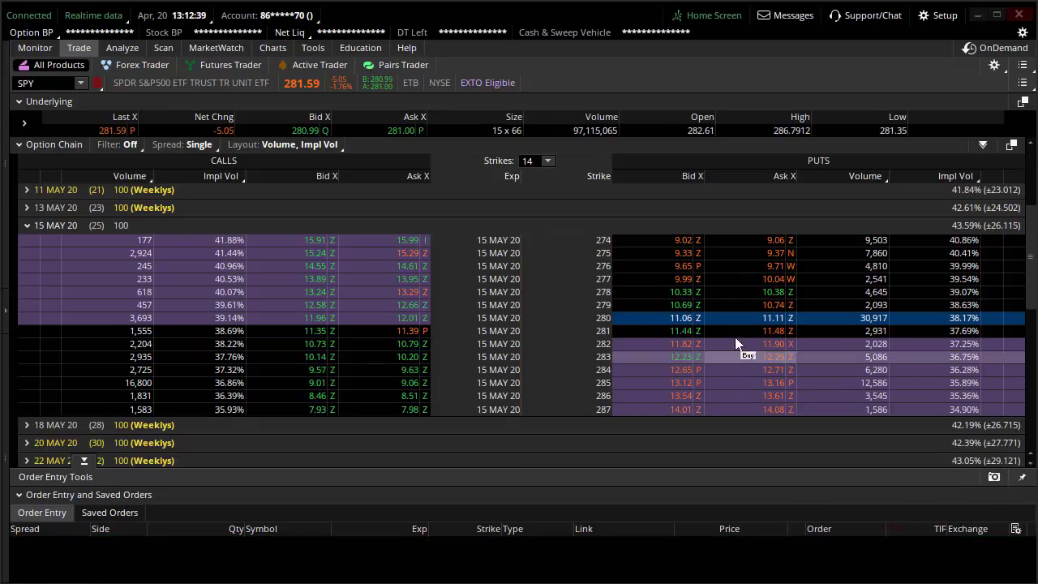
{"action": "left_click", "coordinate": [761, 357]}
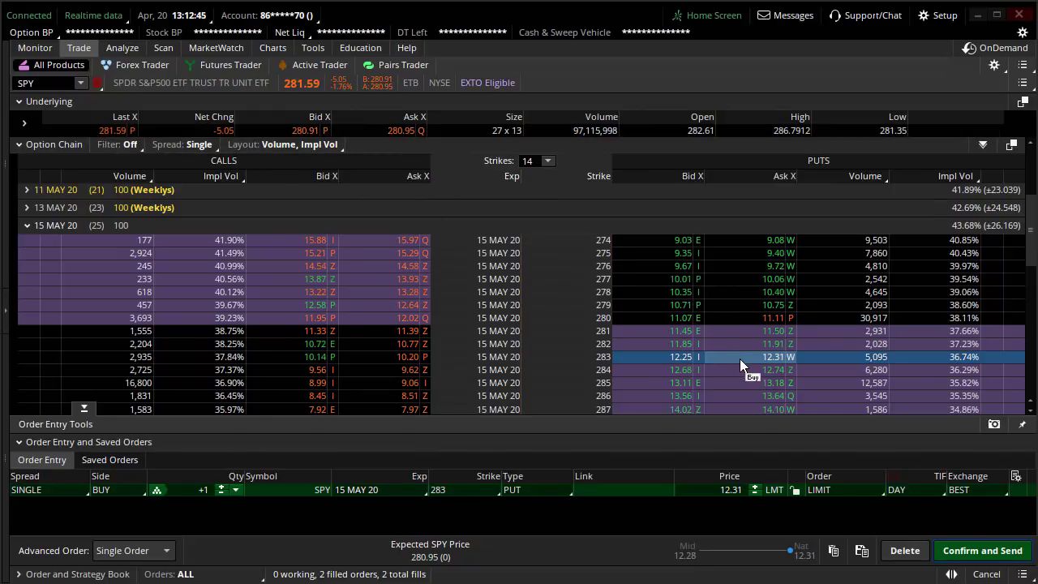
{"action": "left_click", "coordinate": [677, 332]}
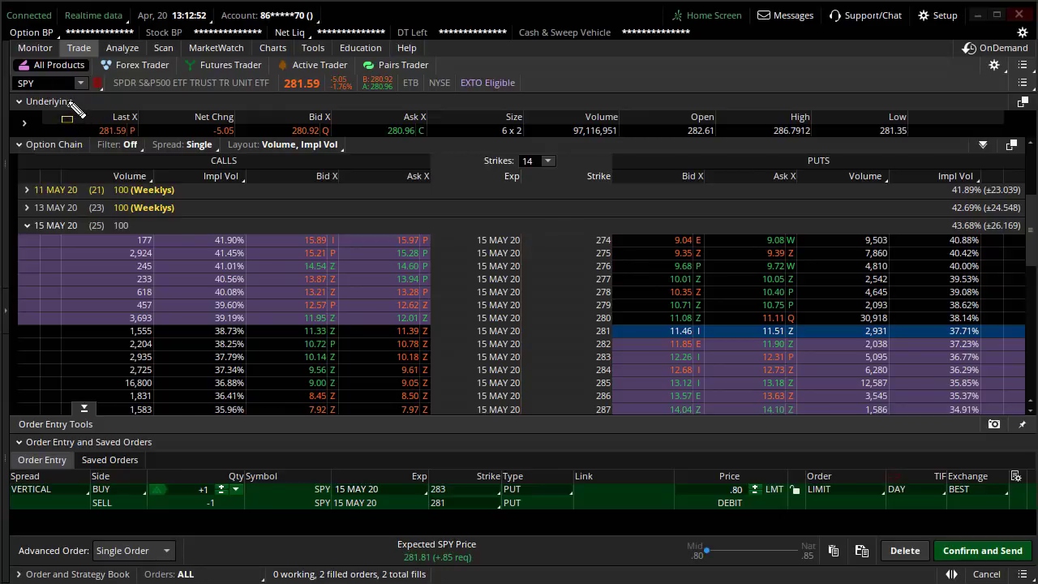
{"action": "left_click_drag", "start_coordinate": [243, 96], "coordinate": [490, 164]}
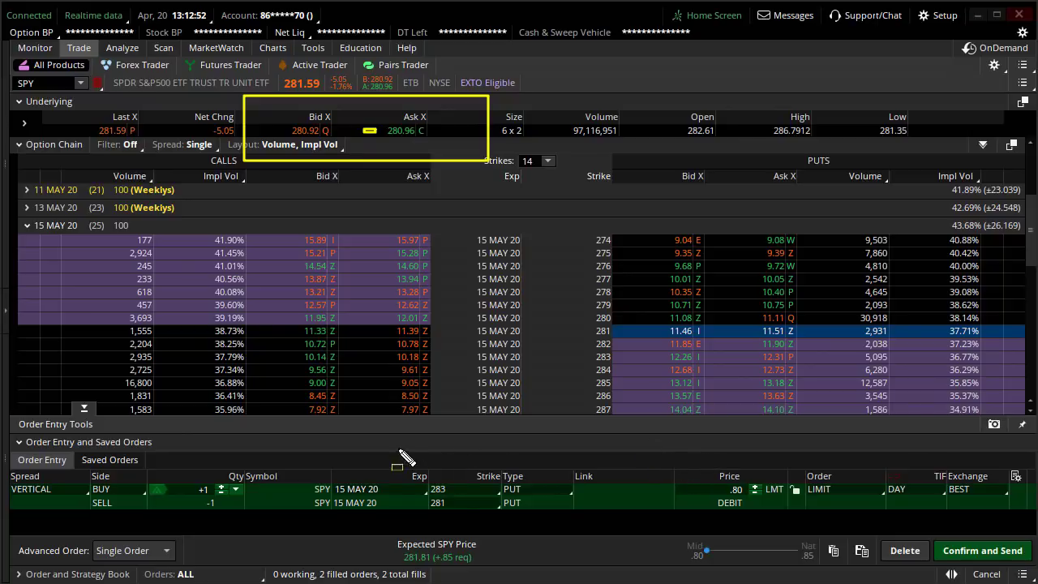
{"action": "left_click_drag", "start_coordinate": [399, 452], "coordinate": [496, 521]}
{"action": "left_click_drag", "start_coordinate": [679, 453], "coordinate": [753, 523]}
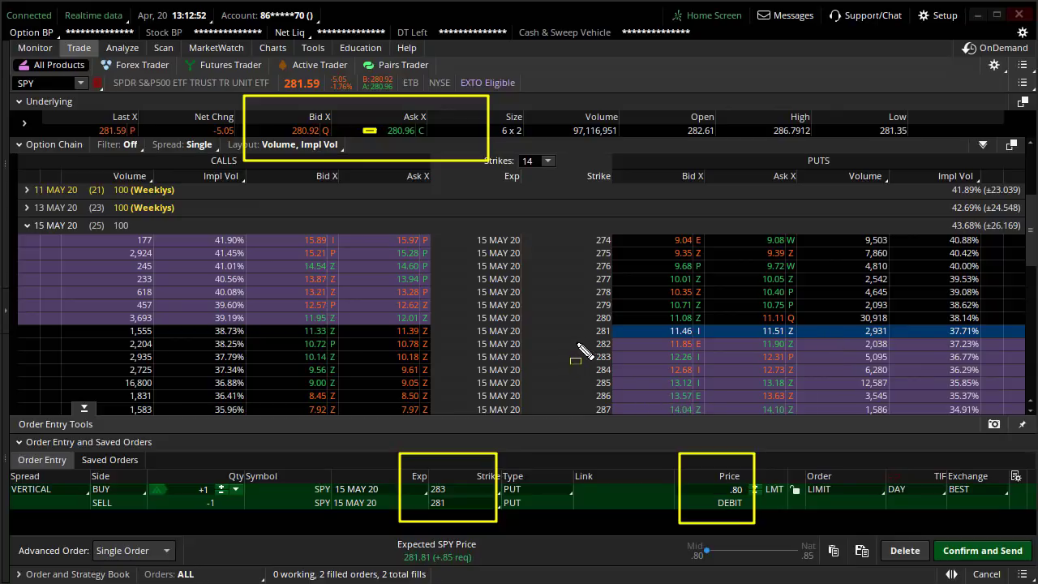
{"action": "mouse_move", "coordinate": [577, 343]}
{"action": "left_mouse_down"}
{"action": "mouse_move", "coordinate": [689, 363]}
{"action": "mouse_move", "coordinate": [1008, 365]}
{"action": "left_mouse_up"}
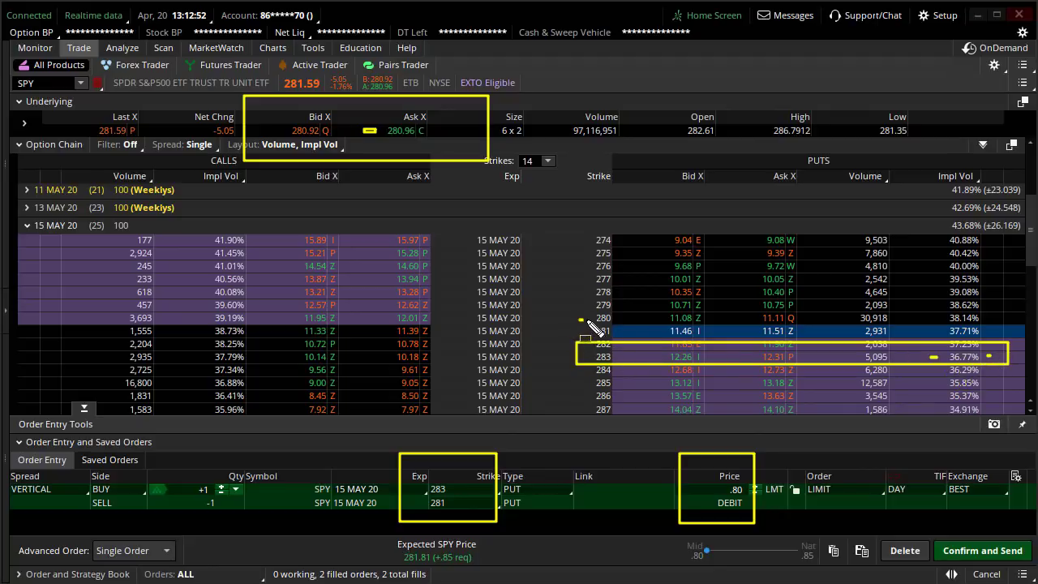
{"action": "left_click_drag", "start_coordinate": [590, 322], "coordinate": [1023, 340]}
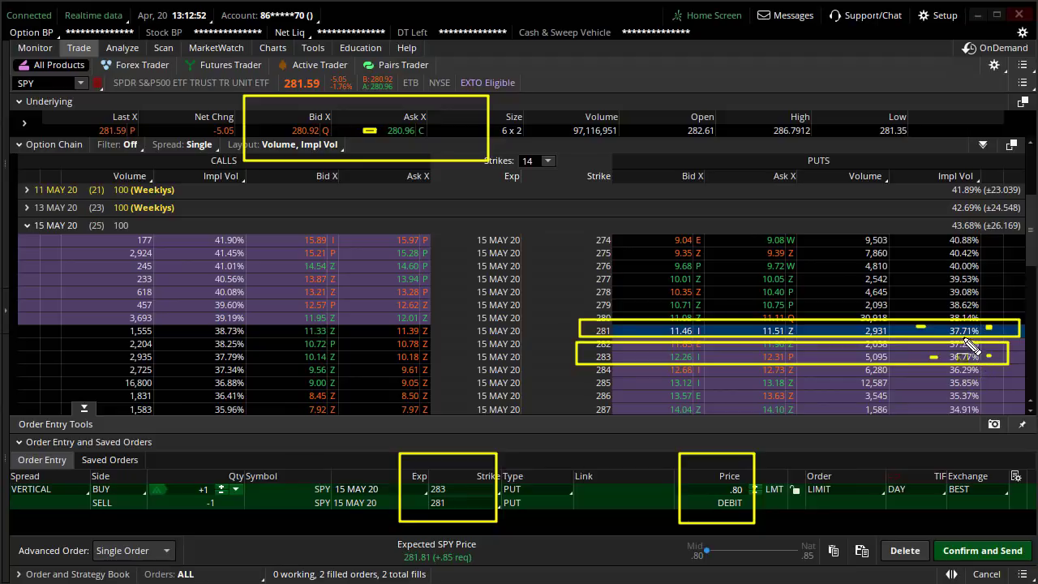
{"action": "key", "text": "Escape"}
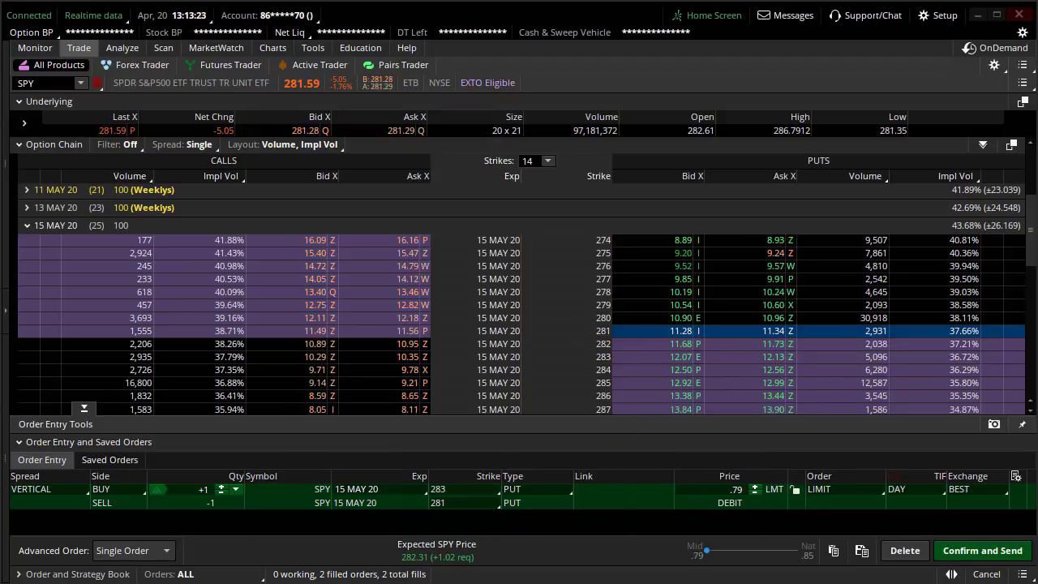
{"action": "left_click", "coordinate": [914, 558]}
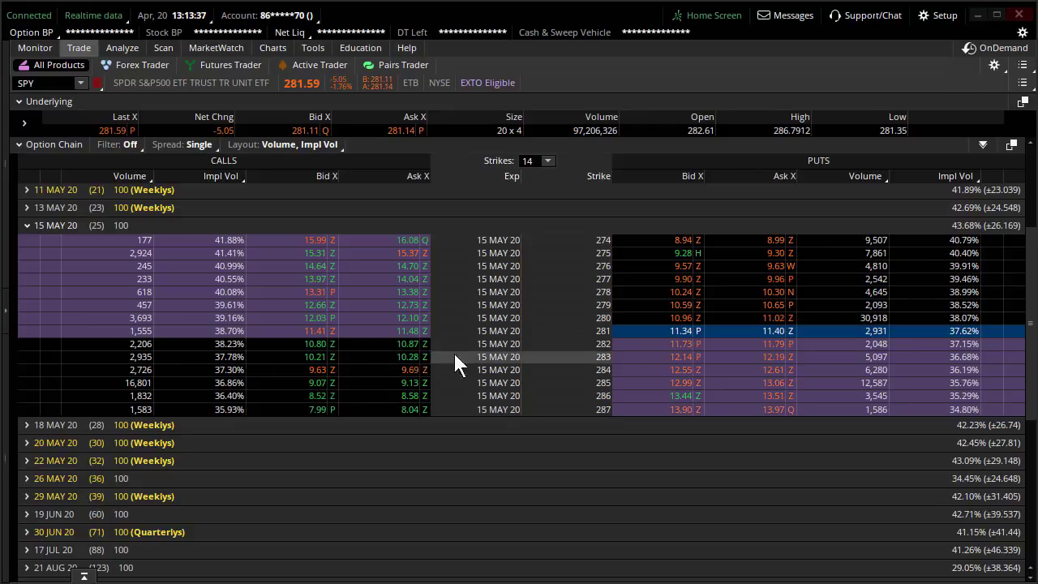
Show 20 strikes and start an order selling the 15 MAY 20 283 call.
{"action": "left_click", "coordinate": [536, 162]}
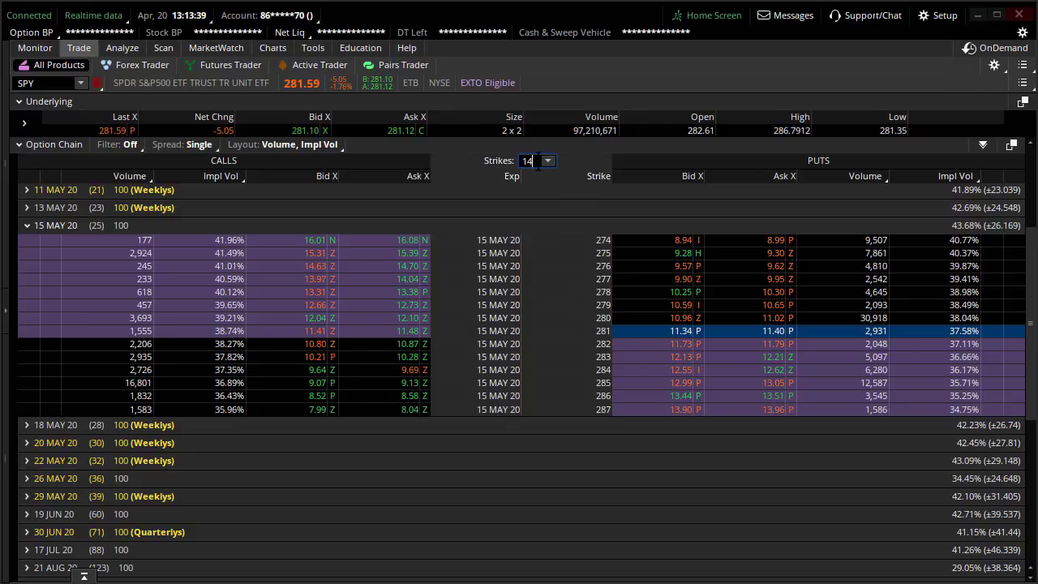
{"action": "key", "text": "BackSpace"}
{"action": "type", "text": "20"}
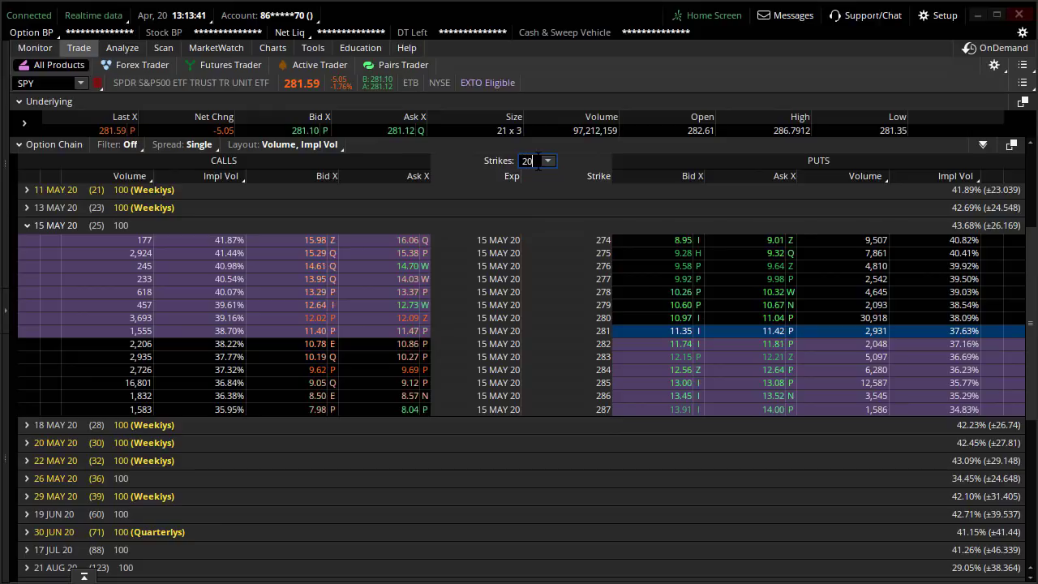
{"action": "key", "text": "Return"}
{"action": "scroll", "coordinate": [559, 381], "scroll_direction": "down", "scroll_amount": 1}
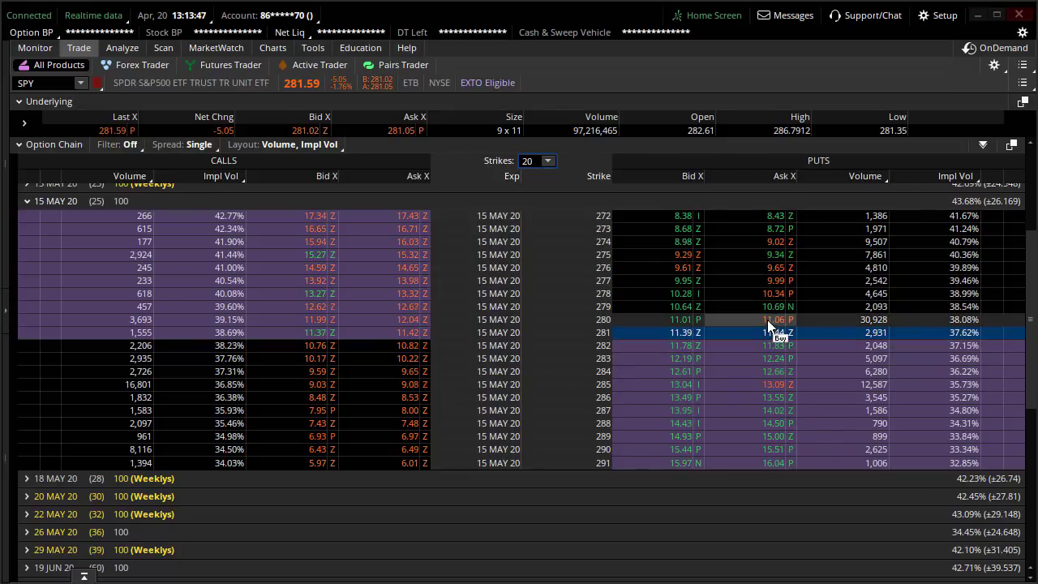
{"action": "left_click", "coordinate": [311, 361], "text": "ctrl"}
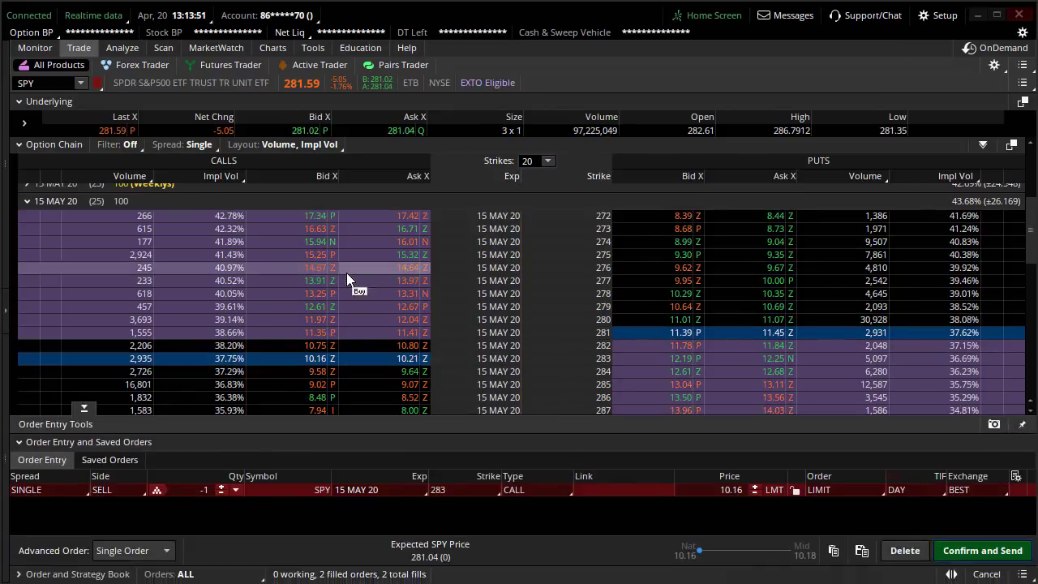
Widen the chain to 30 strikes and add two 293 calls to form a back-ratio.
{"action": "scroll", "coordinate": [348, 276], "scroll_direction": "down", "scroll_amount": 2}
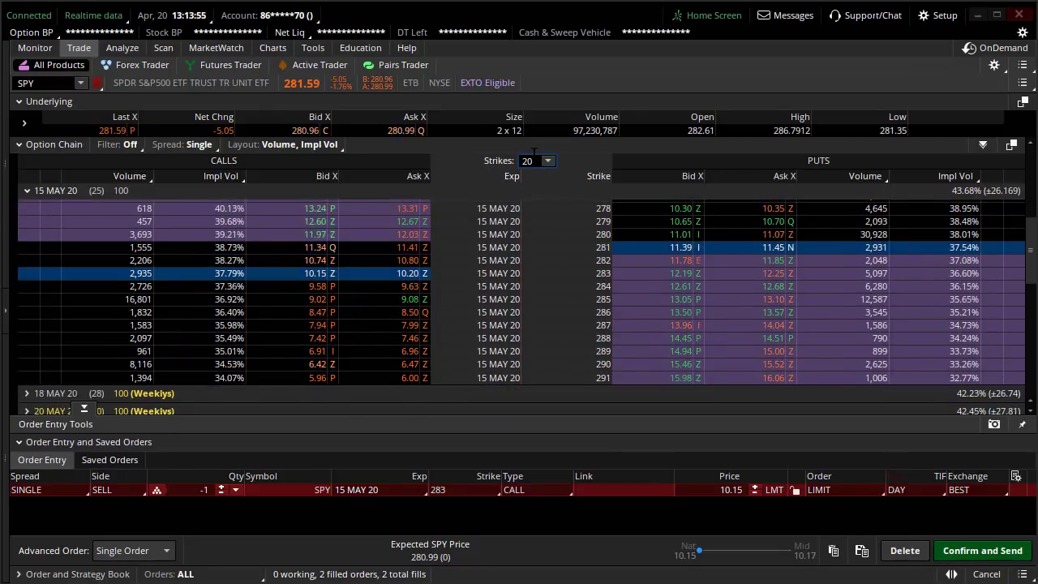
{"action": "key", "text": "BackSpace"}
{"action": "key", "text": "BackSpace"}
{"action": "type", "text": "30"}
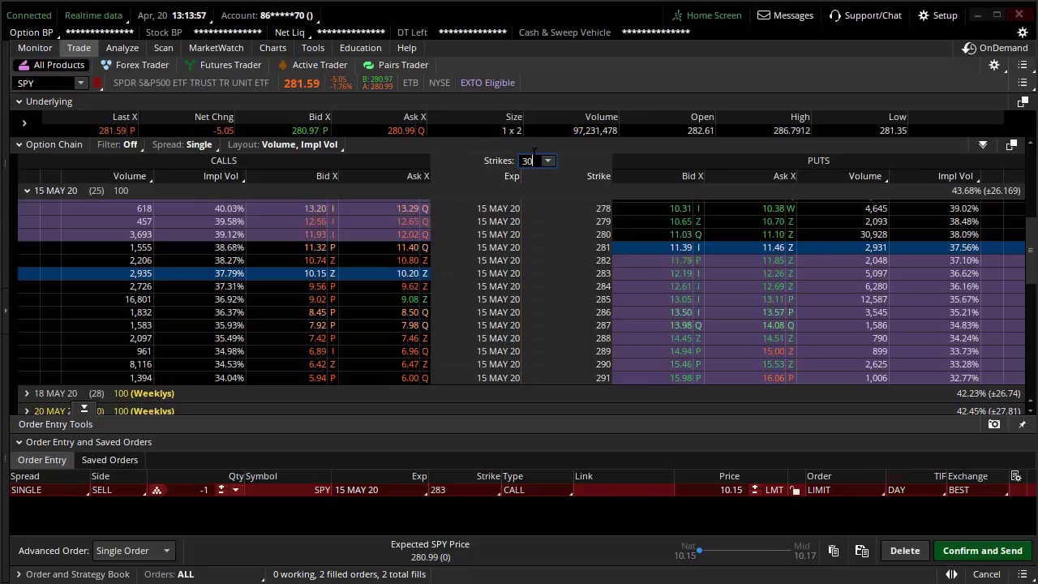
{"action": "key", "text": "Return"}
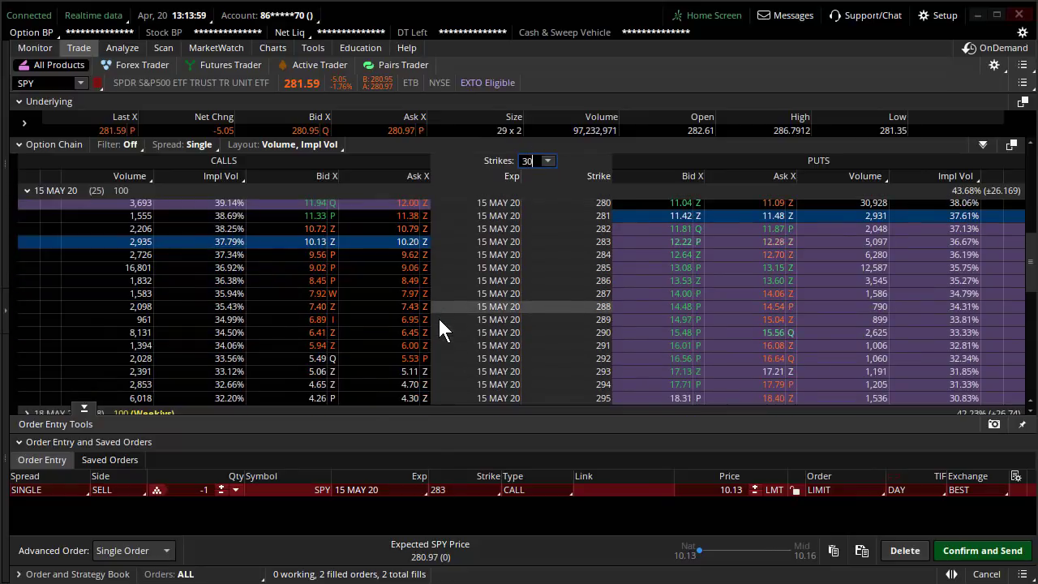
{"action": "scroll", "coordinate": [471, 308], "scroll_direction": "down", "scroll_amount": 2}
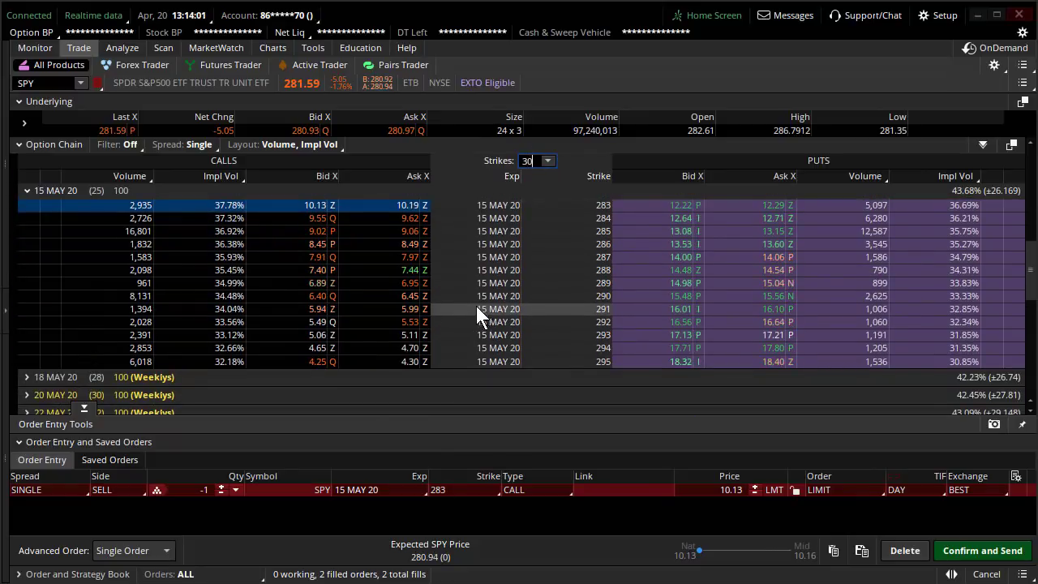
{"action": "left_click", "coordinate": [412, 336], "text": "ctrl"}
{"action": "left_click", "coordinate": [414, 340], "text": "ctrl"}
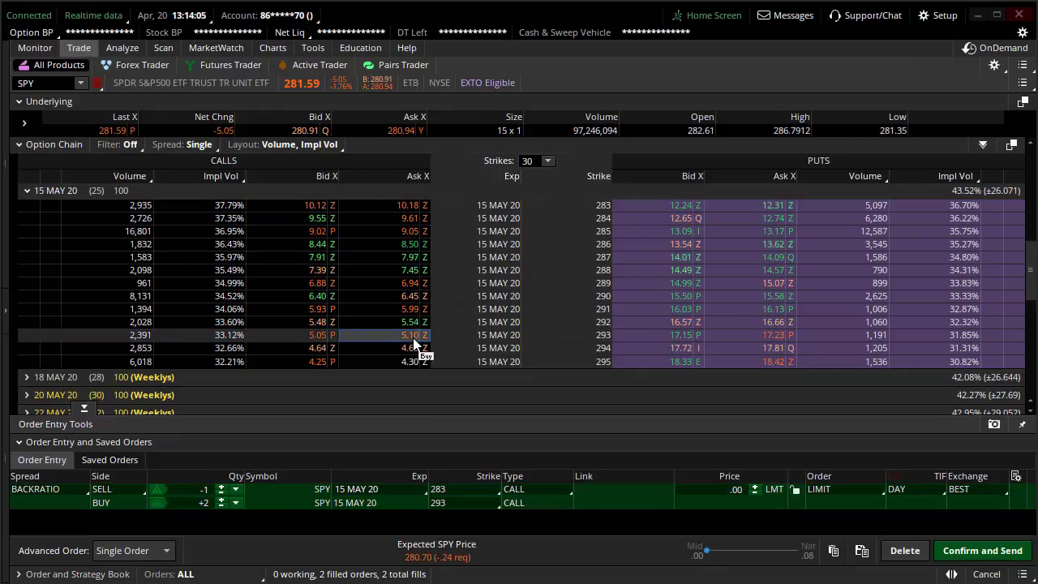
Adjust the back-ratio's limit price up and down, settling at .00.
{"action": "left_click", "coordinate": [795, 490]}
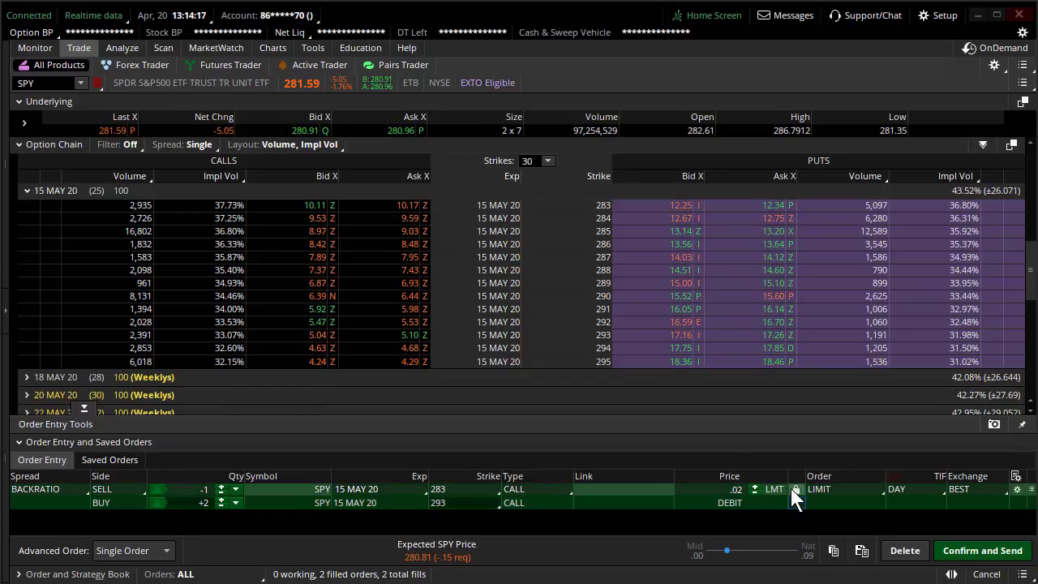
{"action": "left_click", "coordinate": [755, 486]}
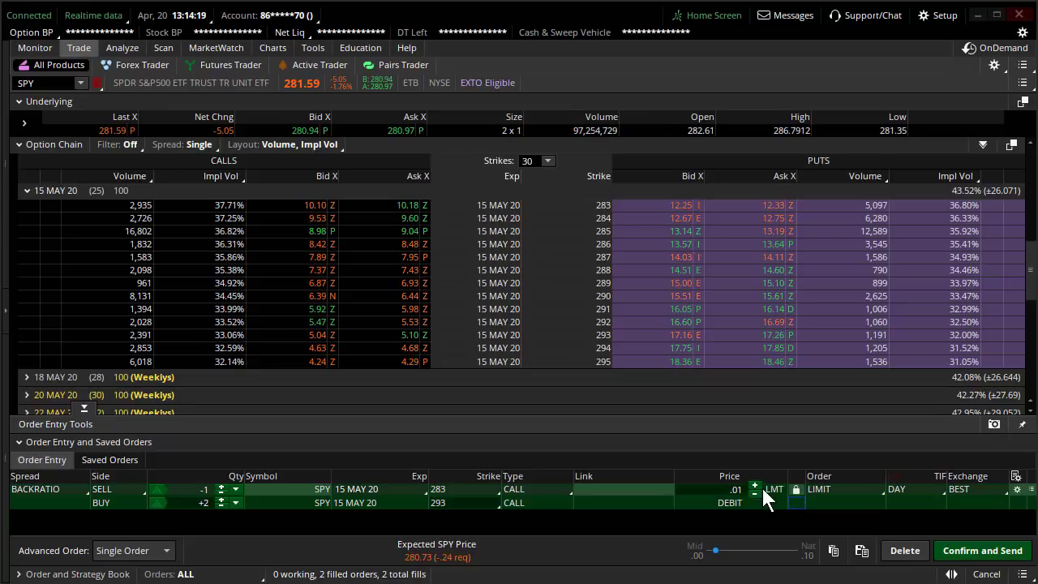
{"action": "left_click", "coordinate": [754, 486]}
{"action": "left_click", "coordinate": [755, 487]}
{"action": "left_click", "coordinate": [755, 487]}
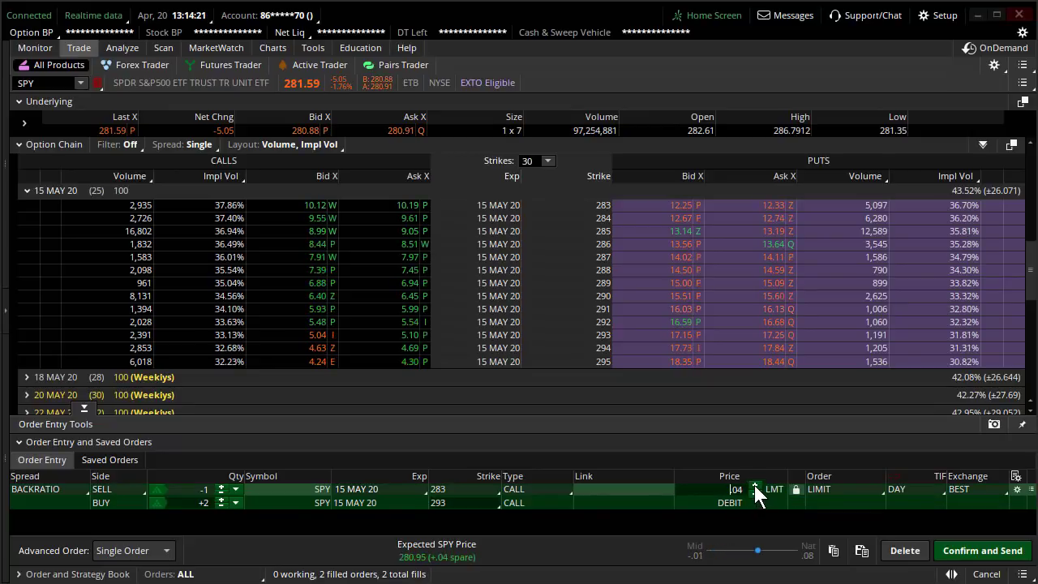
{"action": "left_click", "coordinate": [755, 492]}
{"action": "left_click", "coordinate": [755, 492]}
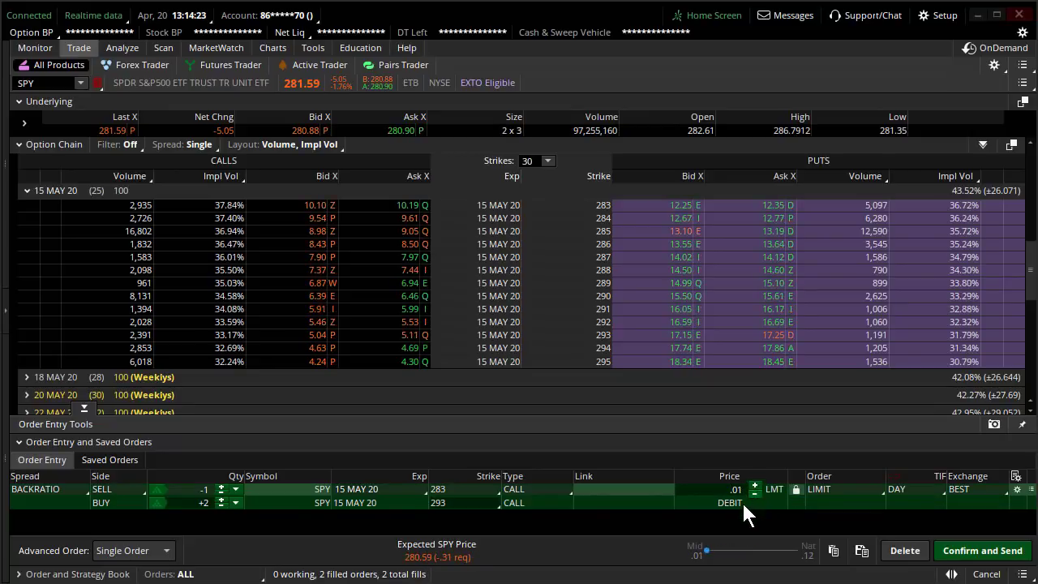
{"action": "left_click", "coordinate": [755, 492]}
{"action": "left_click", "coordinate": [755, 486]}
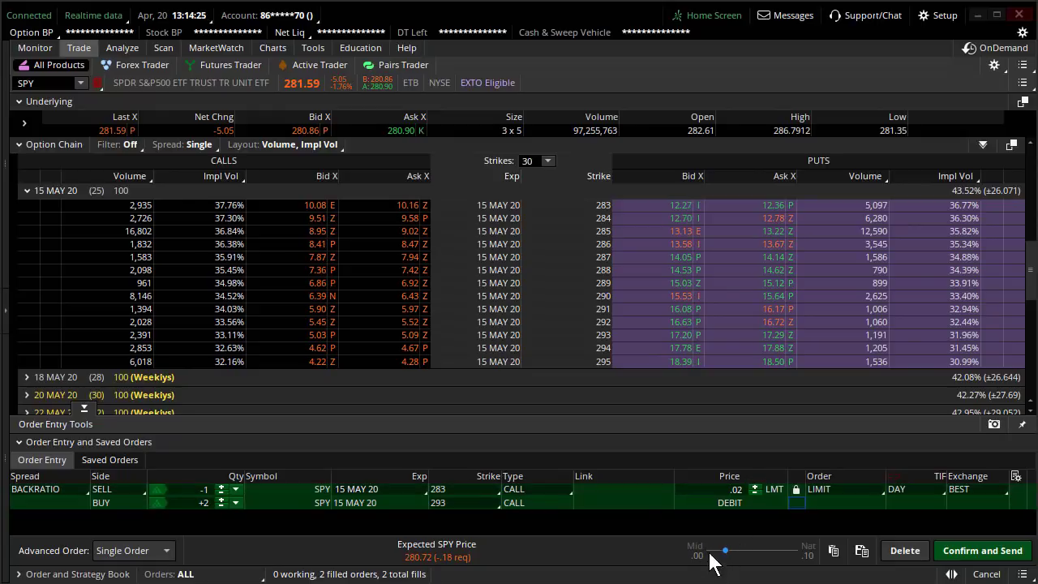
{"action": "left_click", "coordinate": [754, 491]}
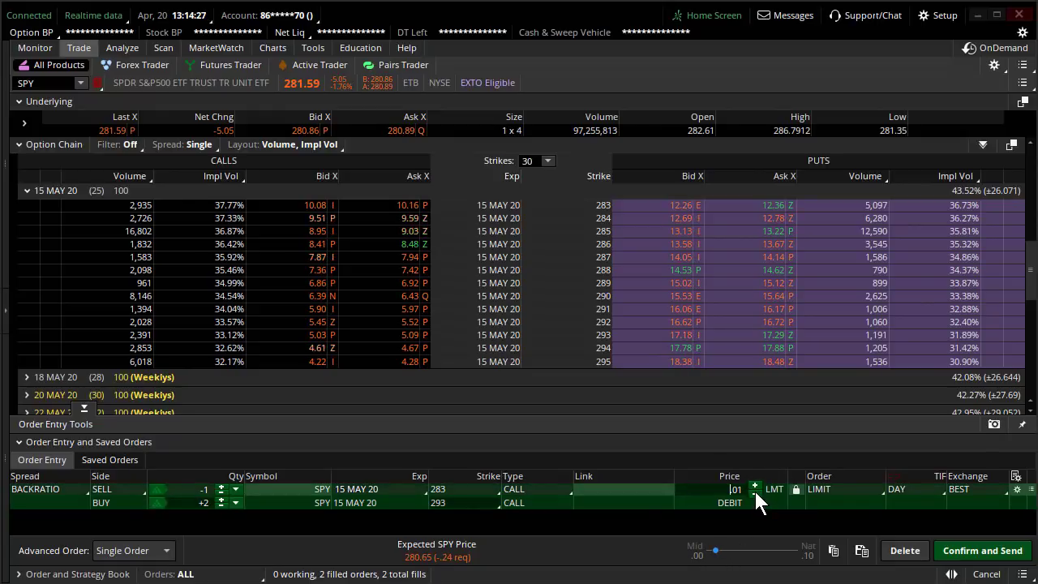
{"action": "left_click", "coordinate": [754, 491]}
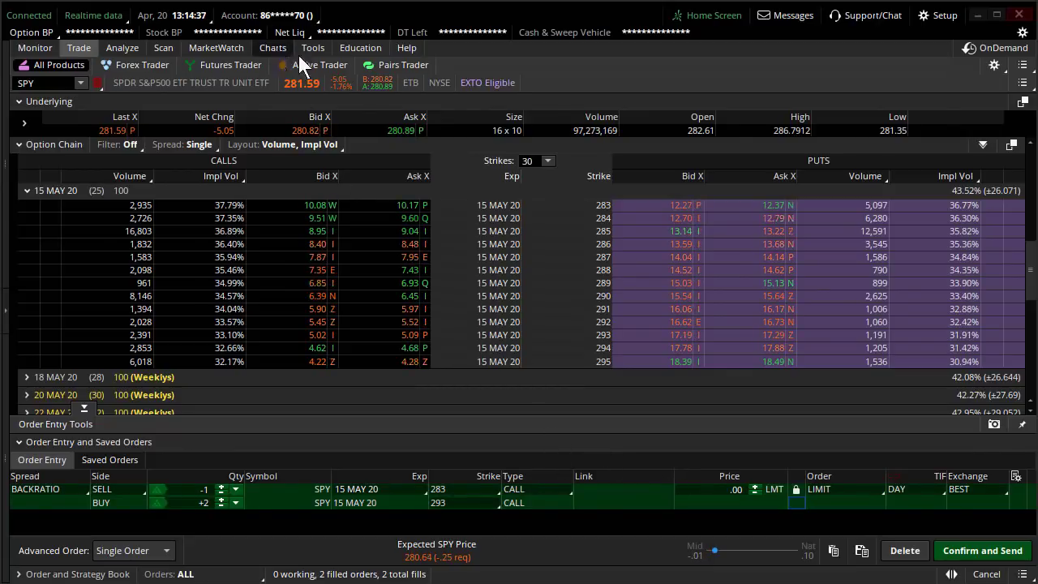
View SPY as nine-month daily candles, then return to the trade page.
{"action": "left_click", "coordinate": [274, 48]}
{"action": "left_click", "coordinate": [74, 110]}
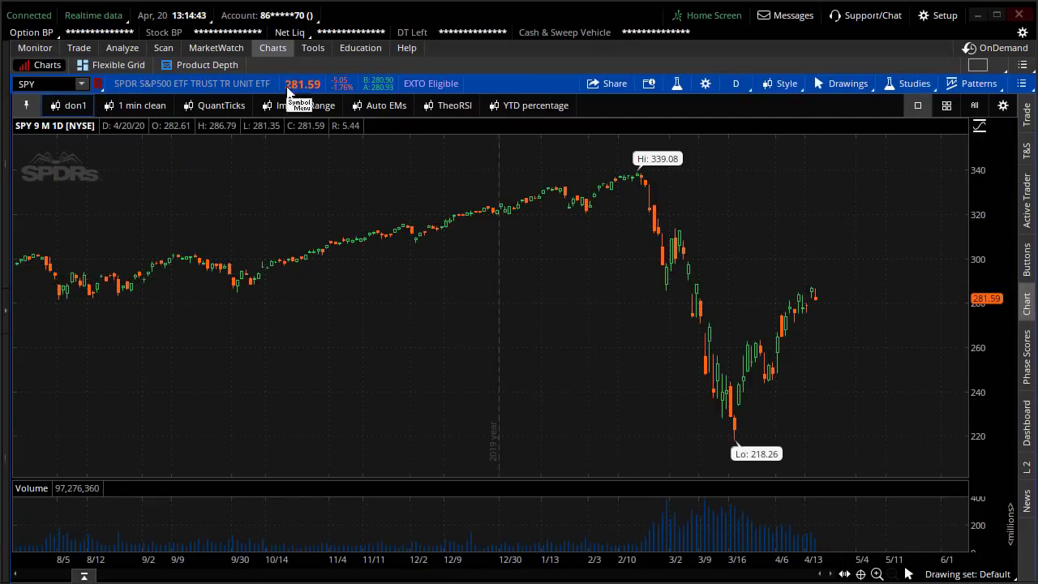
{"action": "left_click", "coordinate": [79, 49]}
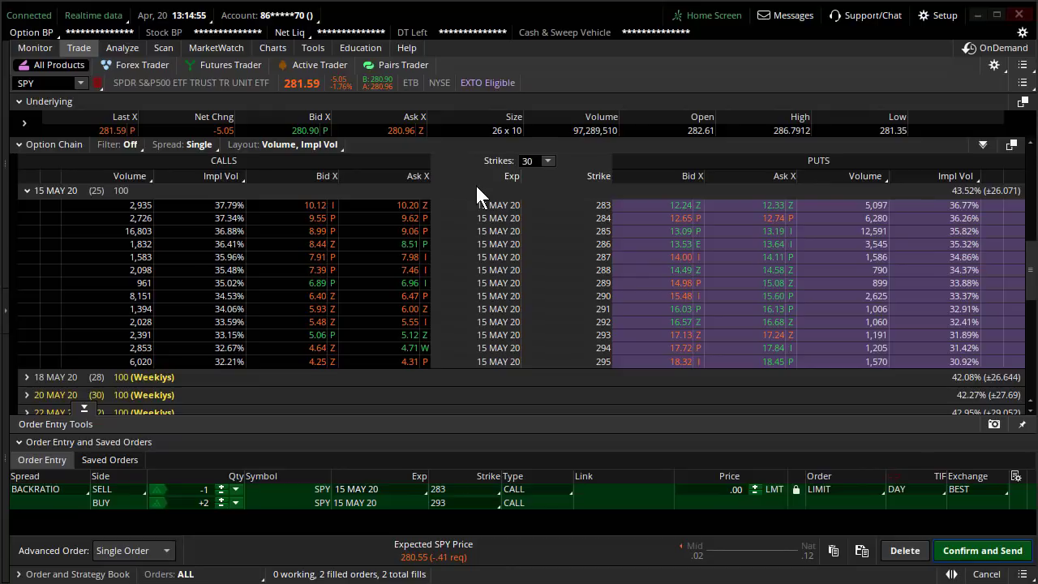
Delete the staged back-ratio order, collapse 15 MAY 20, and restore the watchlist sidebar.
{"action": "scroll", "coordinate": [357, 243], "scroll_direction": "up", "scroll_amount": 2}
{"action": "scroll", "coordinate": [348, 245], "scroll_direction": "up", "scroll_amount": 1}
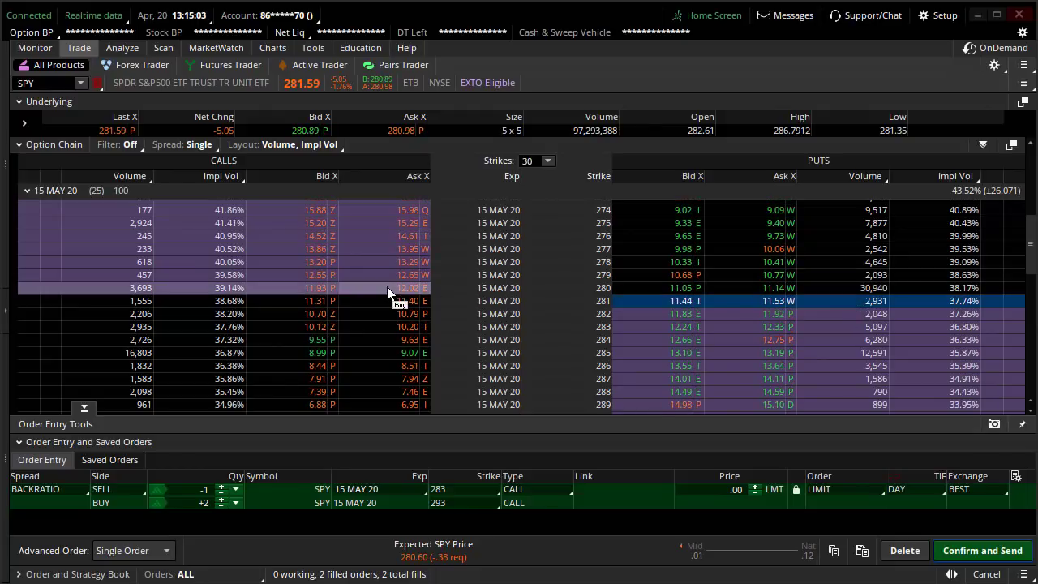
{"action": "left_click", "coordinate": [905, 551]}
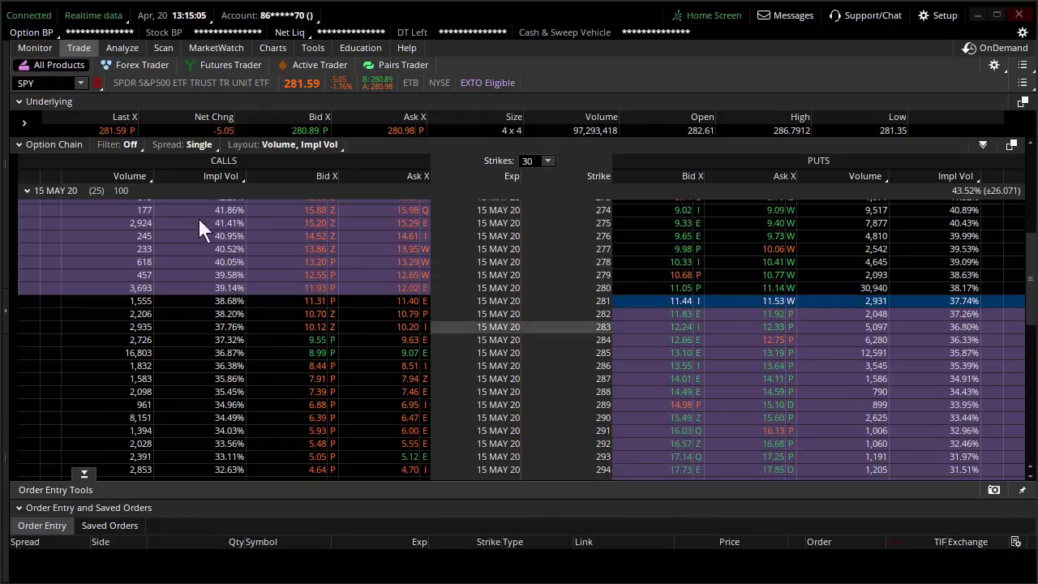
{"action": "left_click", "coordinate": [51, 191]}
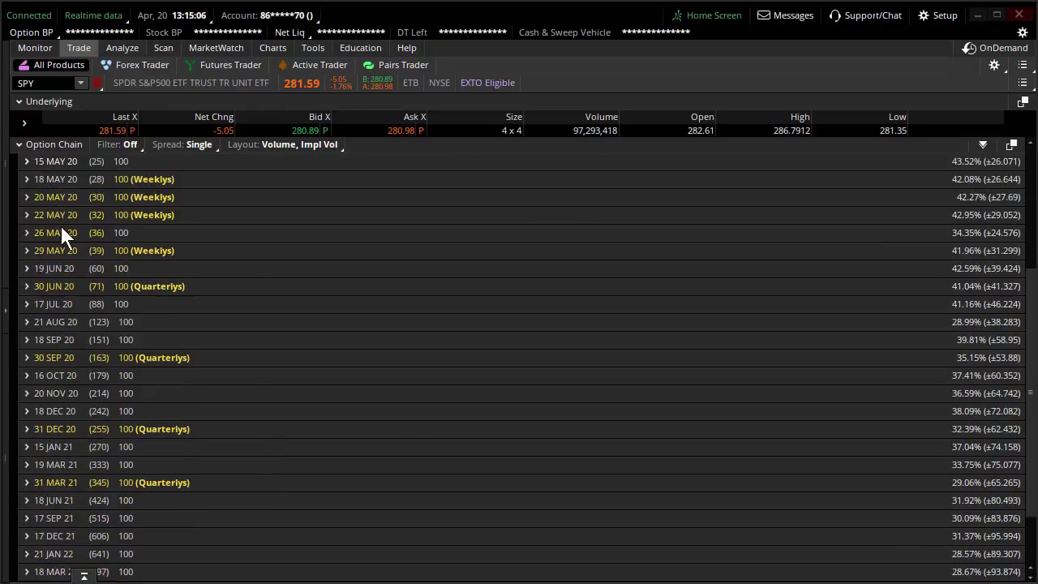
{"action": "left_click", "coordinate": [6, 313]}
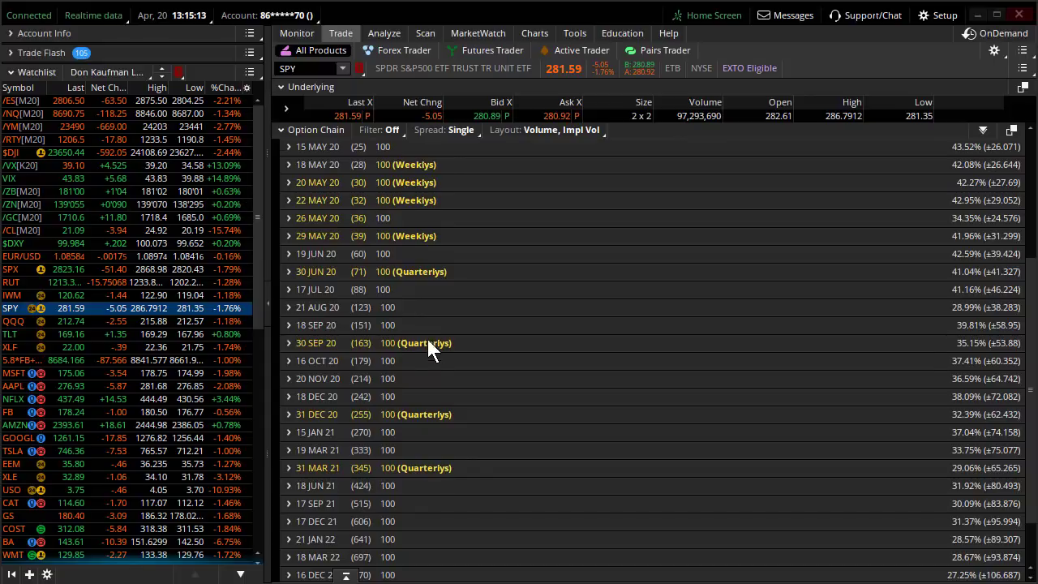
Load /ES from the watchlist and chart it with the '1 min clean' preset.
{"action": "scroll", "coordinate": [428, 345], "scroll_direction": "up", "scroll_amount": 5}
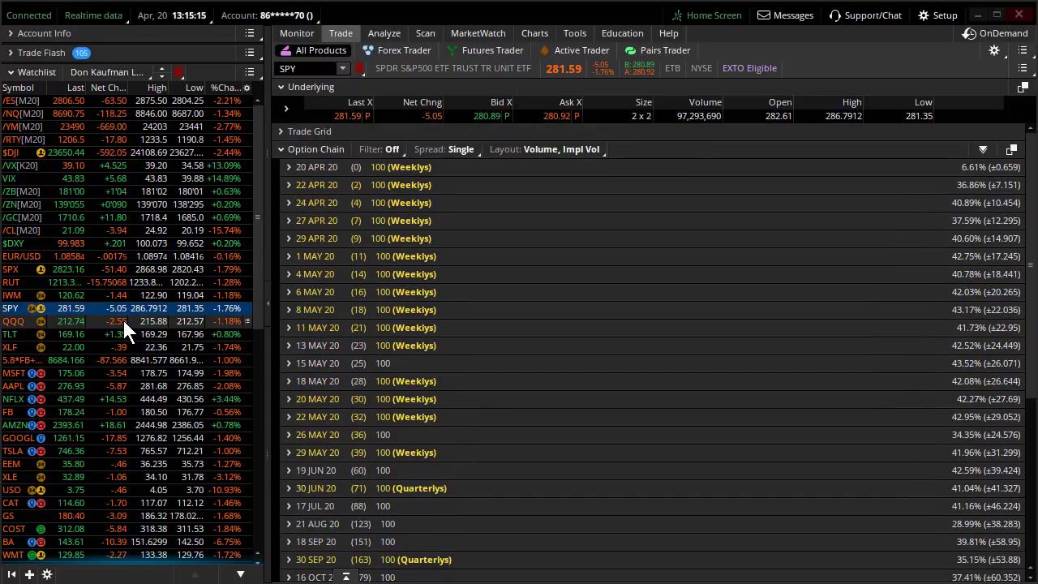
{"action": "left_click", "coordinate": [114, 99]}
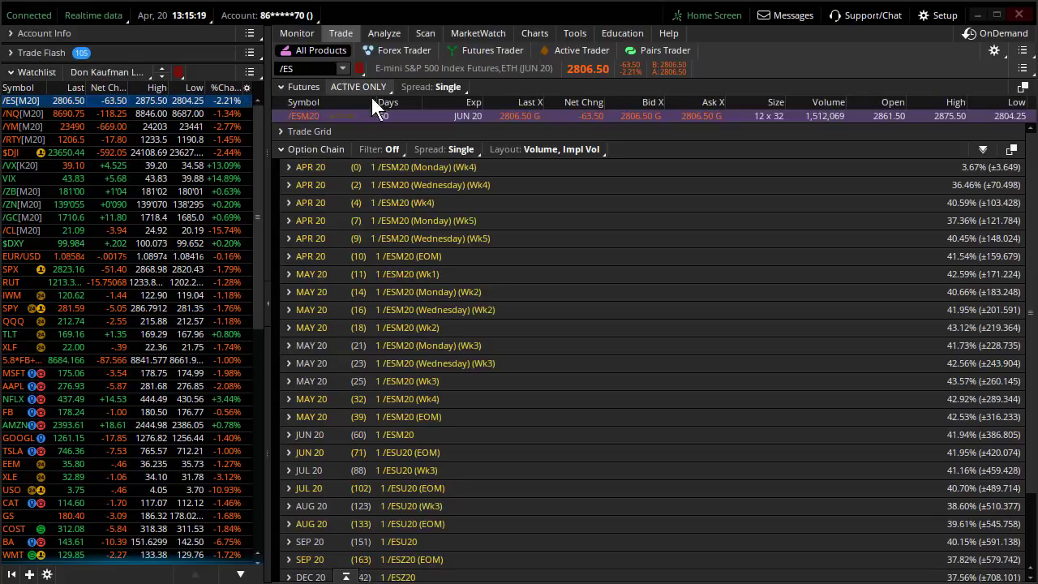
{"action": "left_click", "coordinate": [534, 33]}
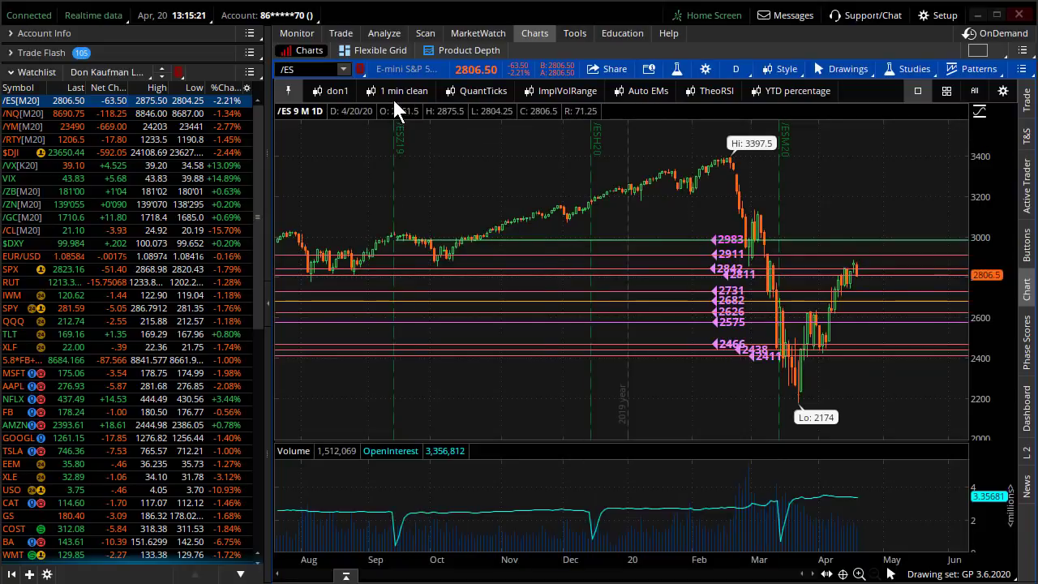
{"action": "left_click", "coordinate": [394, 92]}
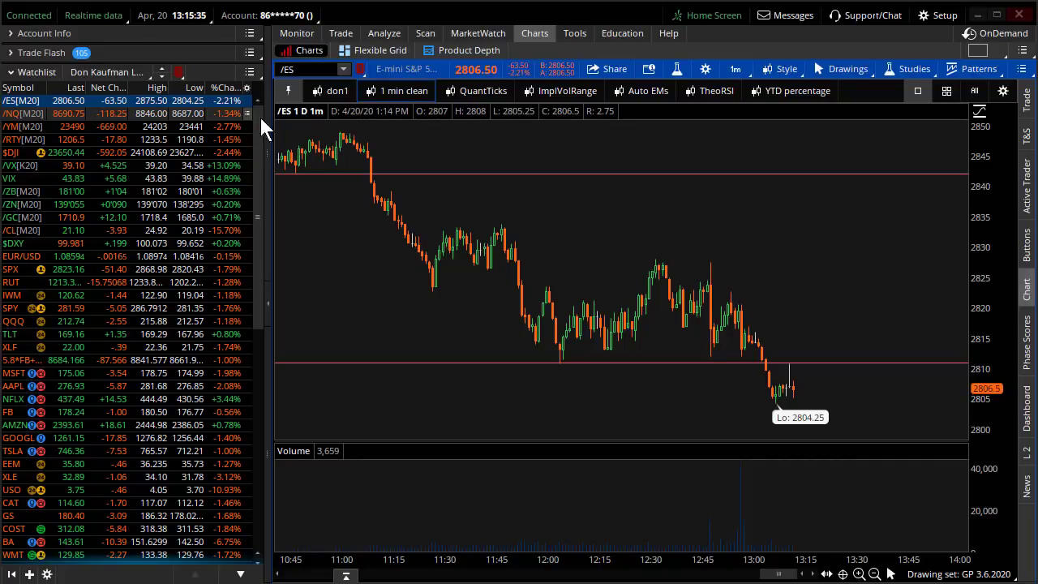
Chart SPY on nine-month daily candles and draw a yellow line along the March-low rebound.
{"action": "left_click", "coordinate": [199, 302]}
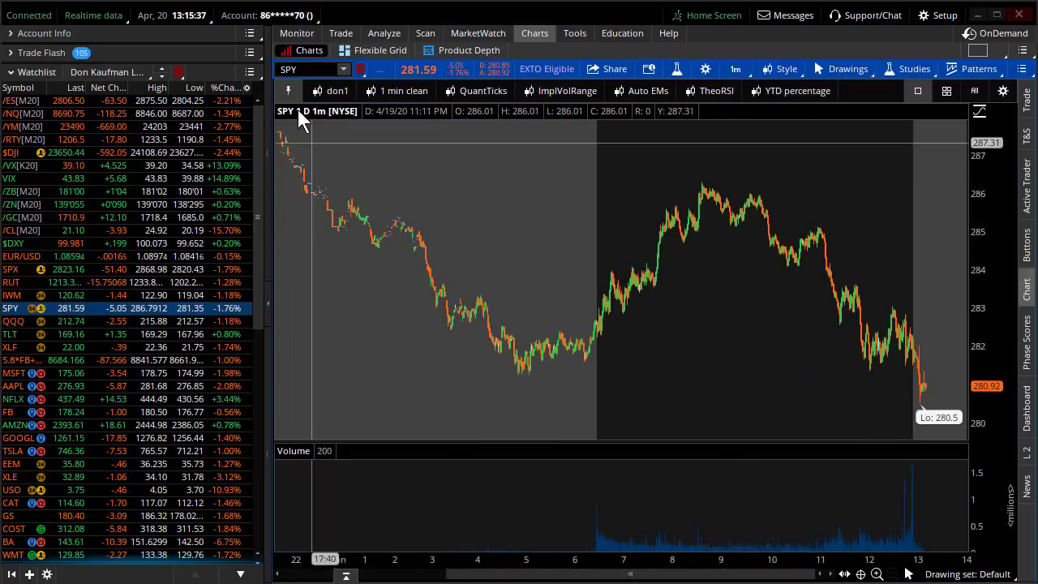
{"action": "left_click", "coordinate": [315, 92]}
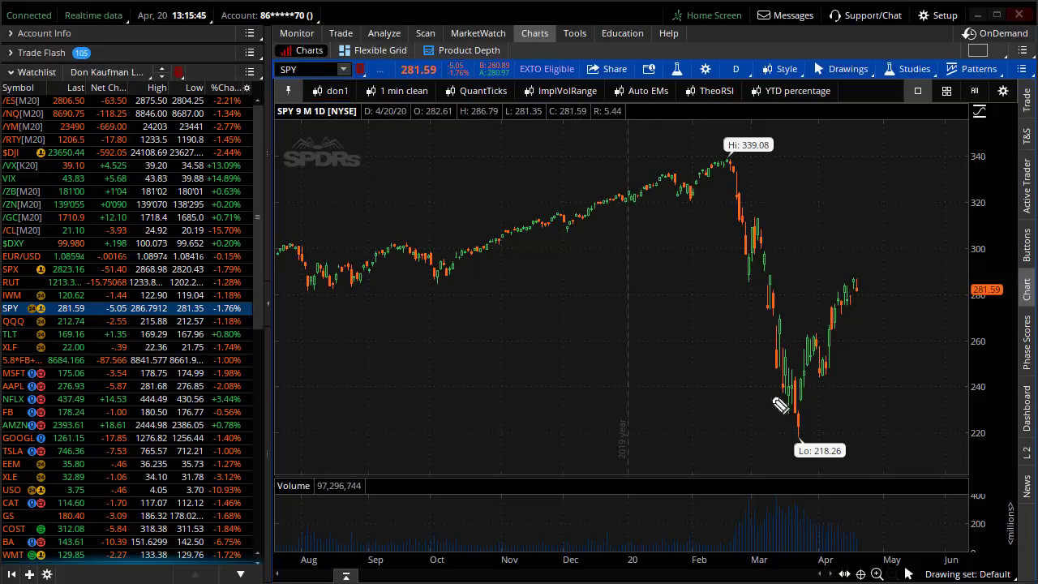
{"action": "left_click_drag", "start_coordinate": [788, 404], "coordinate": [856, 281]}
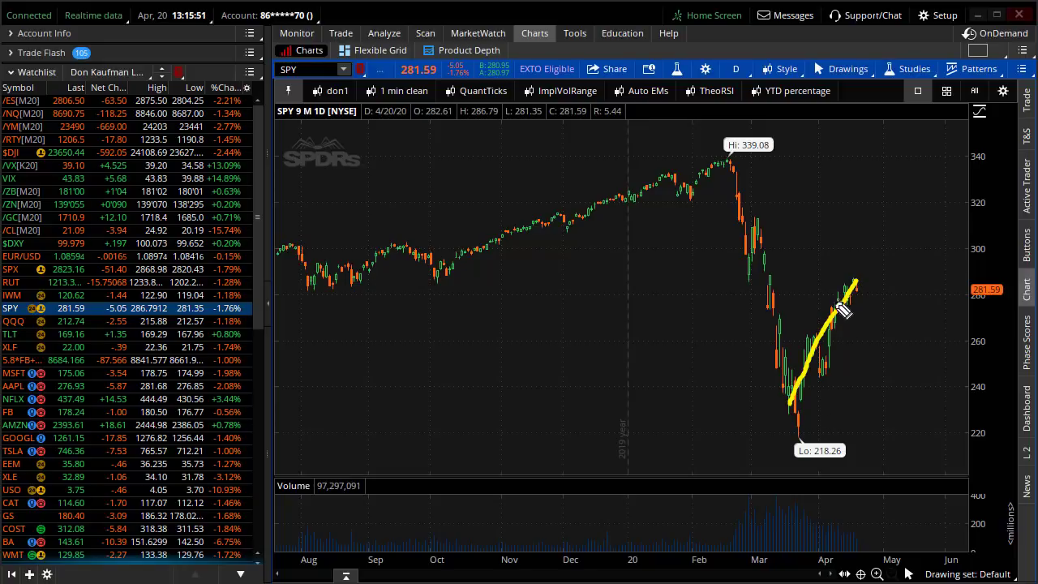
Sketch circle, triangle and N-shaped marks beside the rebound, then erase all drawings.
{"action": "mouse_move", "coordinate": [853, 329]}
{"action": "left_mouse_down"}
{"action": "mouse_move", "coordinate": [864, 342]}
{"action": "mouse_move", "coordinate": [864, 321]}
{"action": "left_mouse_up"}
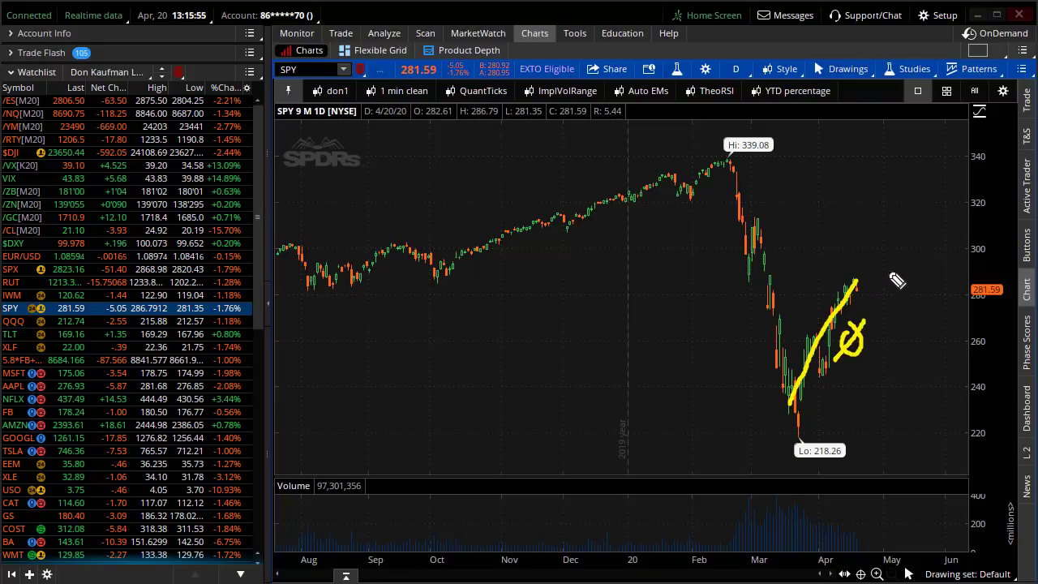
{"action": "mouse_move", "coordinate": [843, 235]}
{"action": "left_mouse_down"}
{"action": "mouse_move", "coordinate": [873, 241]}
{"action": "mouse_move", "coordinate": [823, 221]}
{"action": "left_mouse_up"}
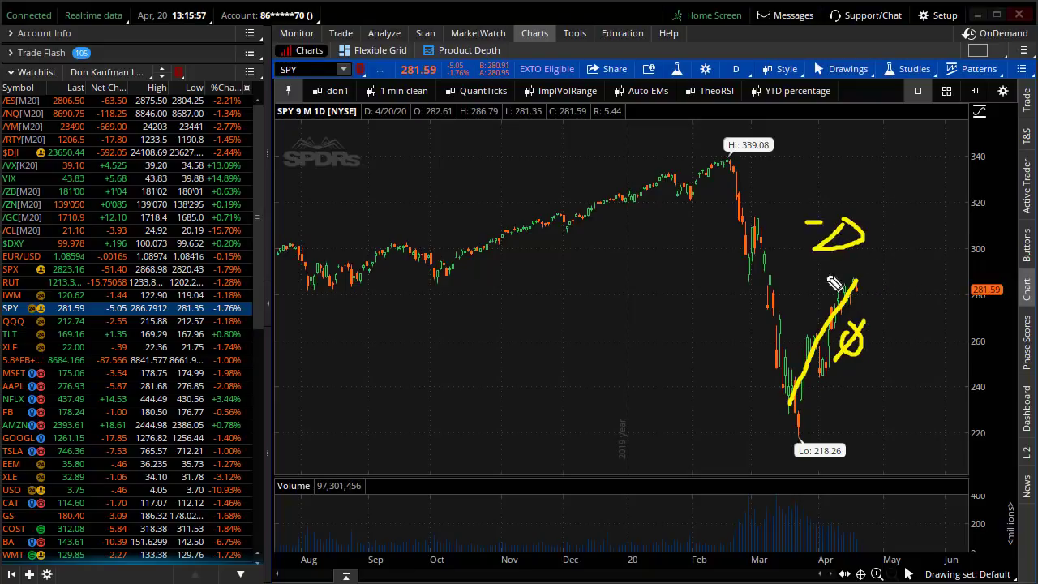
{"action": "left_click_drag", "start_coordinate": [940, 330], "coordinate": [950, 338]}
{"action": "left_click_drag", "start_coordinate": [942, 283], "coordinate": [932, 348]}
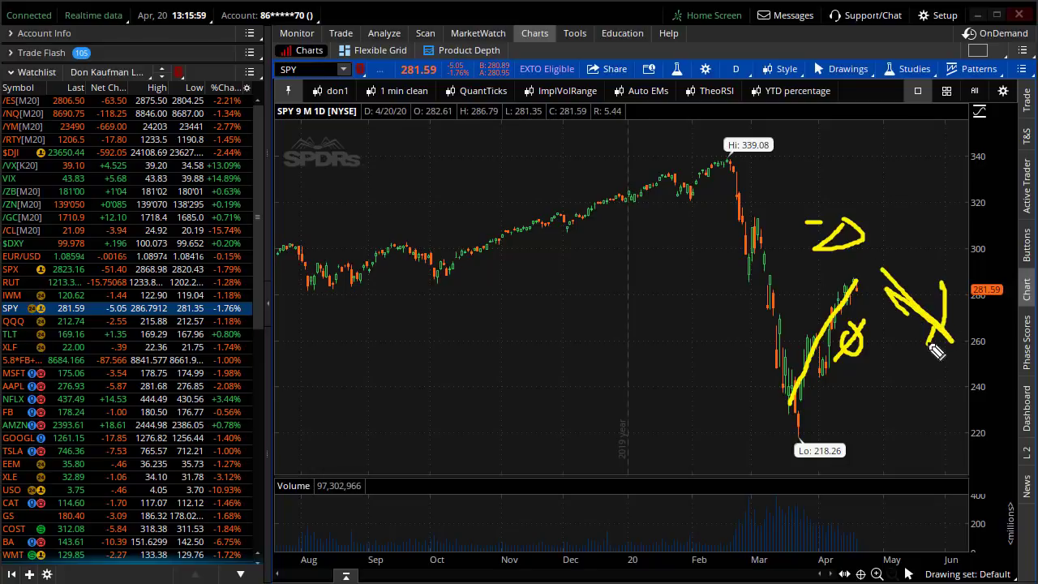
{"action": "key", "text": "Escape"}
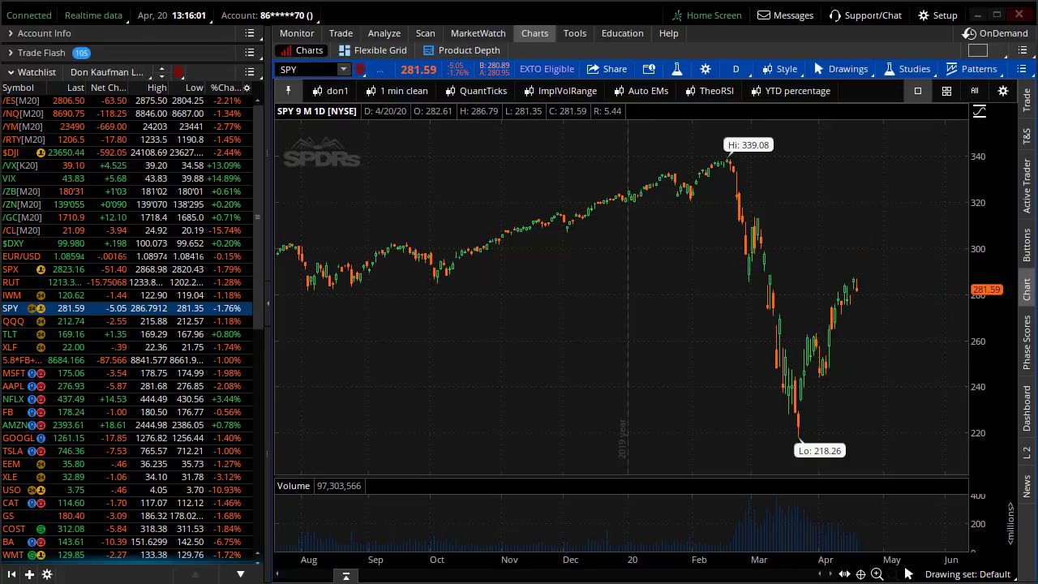
Show positions for <TOTAL> (ALL ACCOUNTS) and scroll to the SPY-weighted $5,343.18 day total.
{"action": "left_click", "coordinate": [285, 34]}
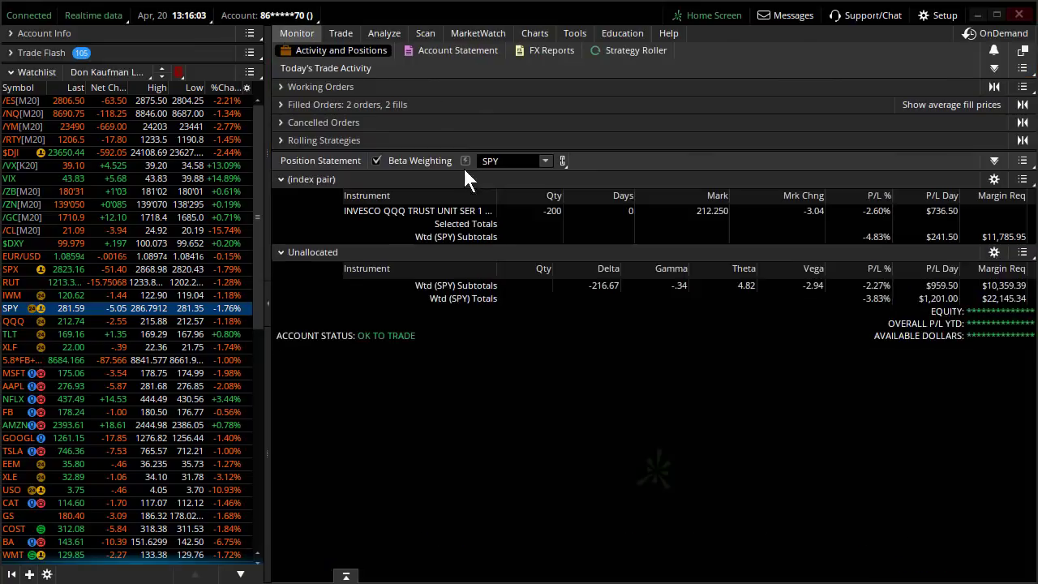
{"action": "left_click", "coordinate": [309, 15]}
{"action": "left_click", "coordinate": [295, 33]}
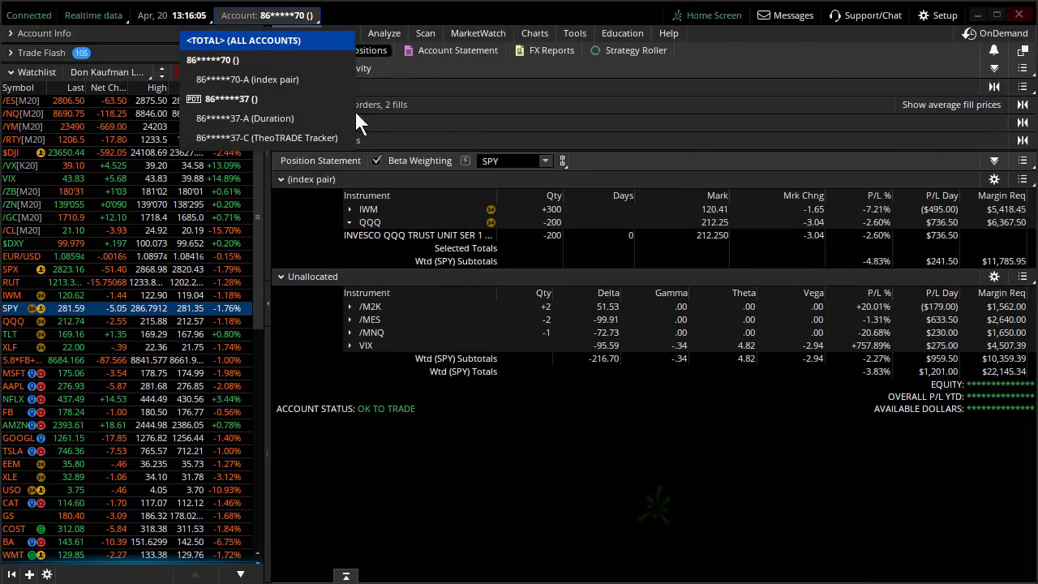
{"action": "scroll", "coordinate": [518, 324], "scroll_direction": "down", "scroll_amount": 8}
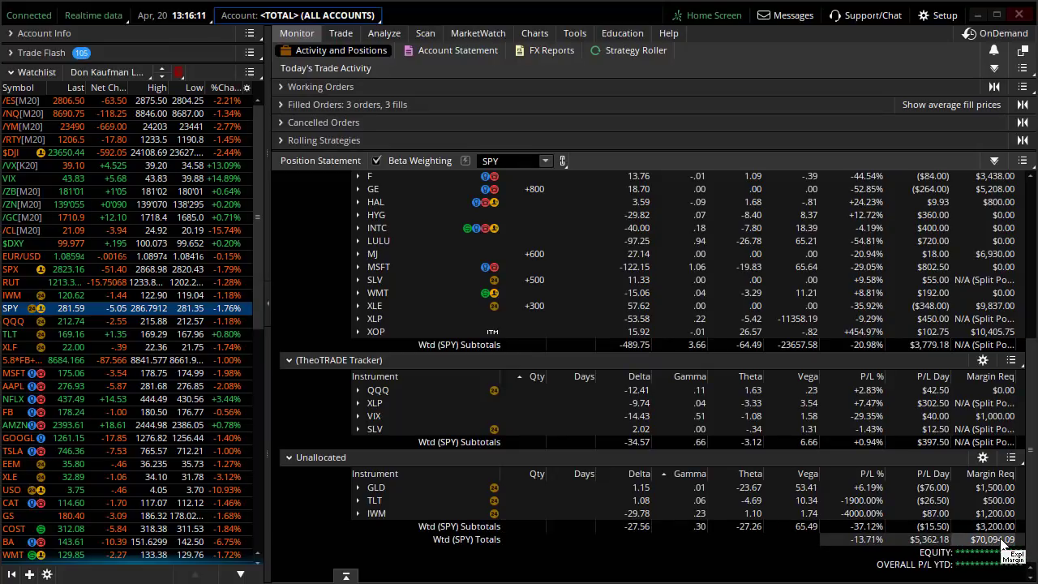
{"action": "scroll", "coordinate": [973, 529], "scroll_direction": "up", "scroll_amount": 2}
{"action": "scroll", "coordinate": [908, 494], "scroll_direction": "down", "scroll_amount": 2}
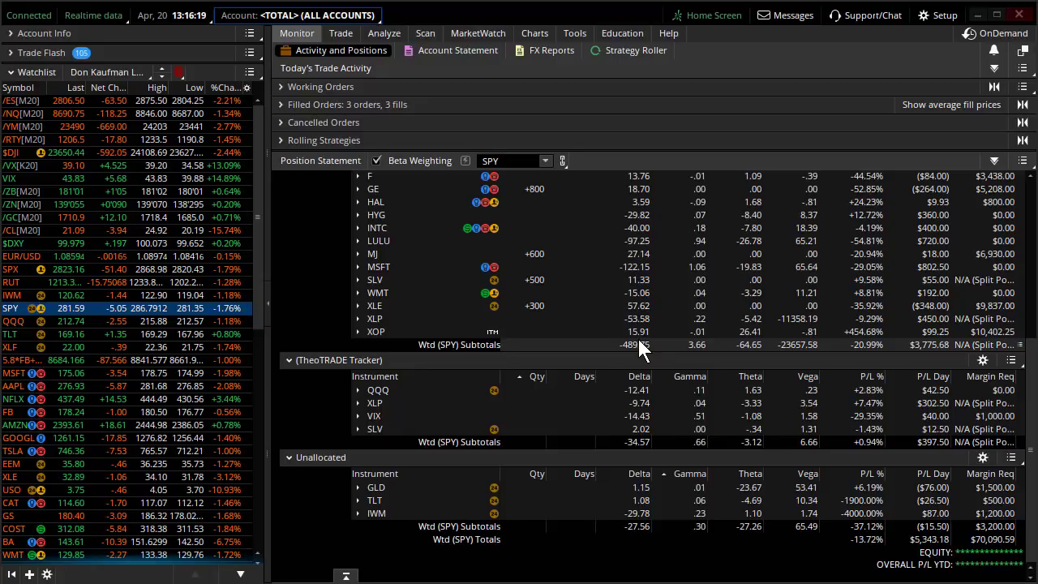
Return to the SPY chart and zoom in on the February crash and April rebound.
{"action": "left_click", "coordinate": [537, 34]}
{"action": "scroll", "coordinate": [692, 319], "scroll_direction": "up", "scroll_amount": 5}
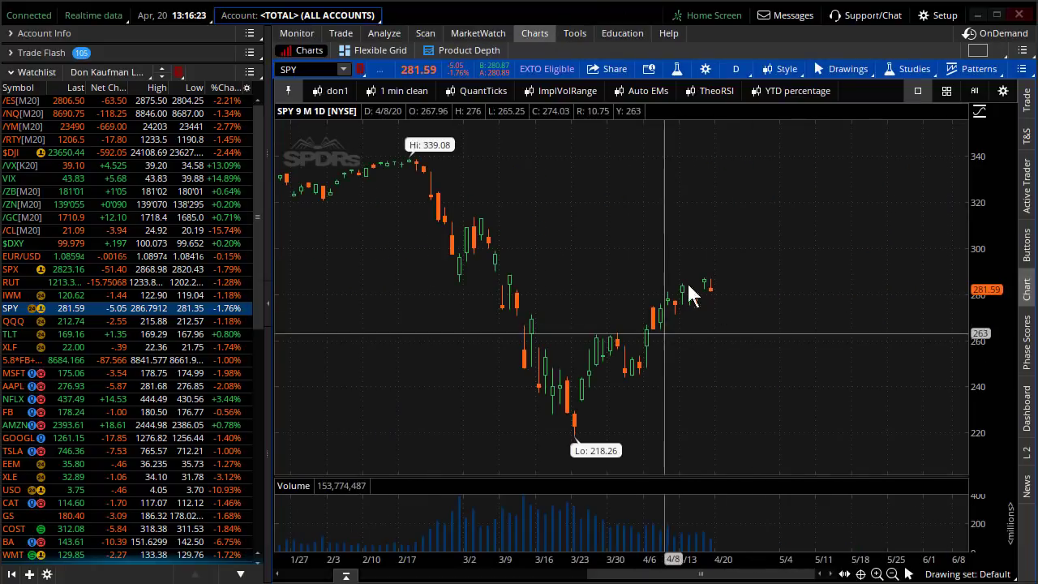